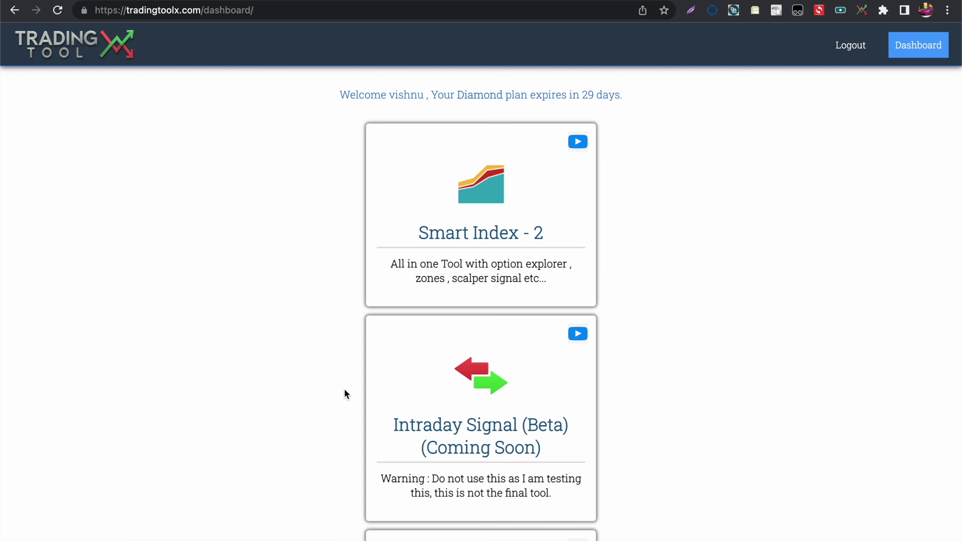
# Review the brokers offered by the trading extension and the desktop app downloads for Windows, Mac and Linux on the dashboard
pyautogui.scroll(-2, 345, 393)
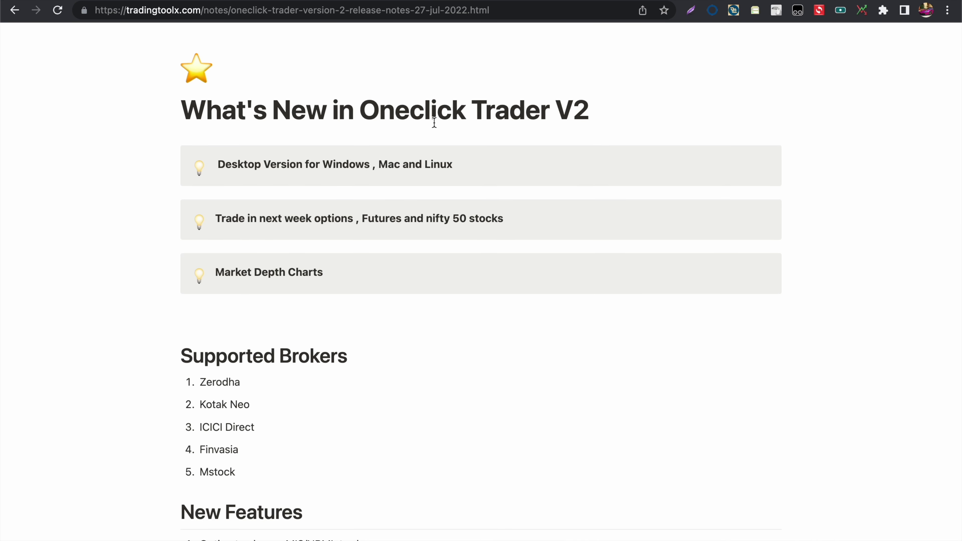
pyautogui.click(862, 10)
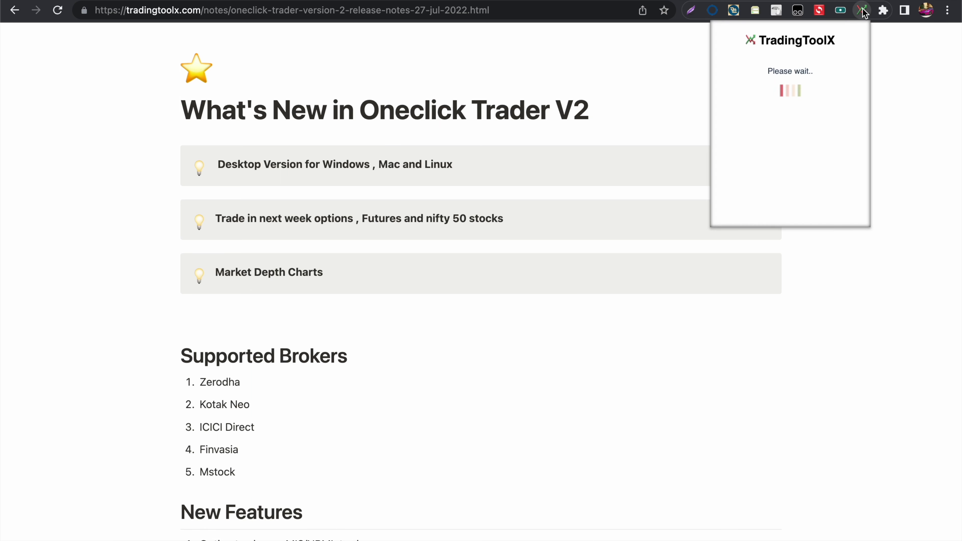
pyautogui.click(890, 94)
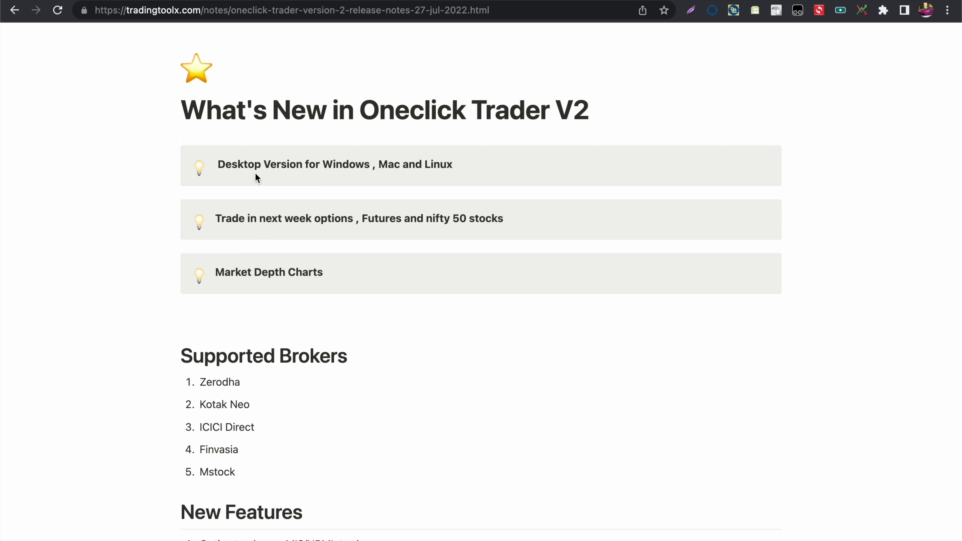
pyautogui.click(138, 0)
pyautogui.scroll(-15, 322, 299)
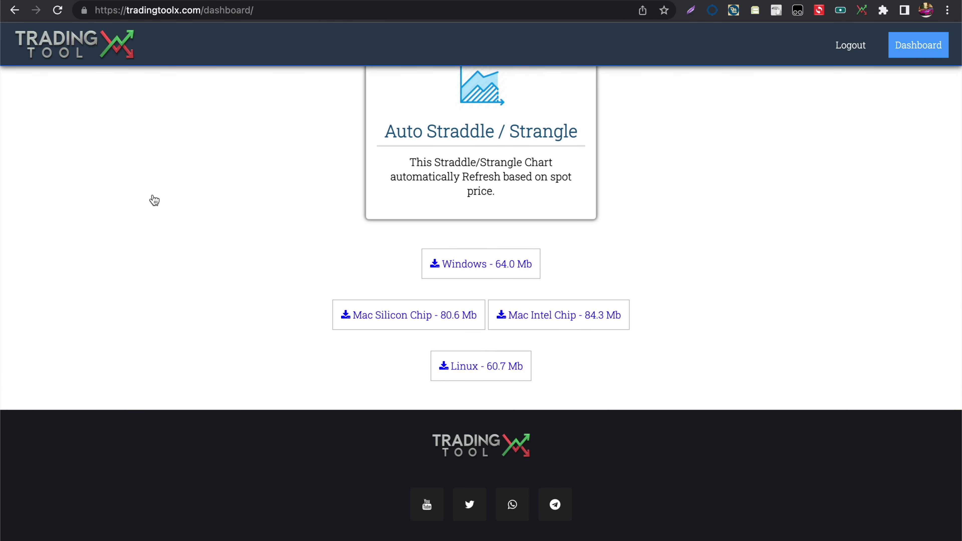
pyautogui.click(271, 0)
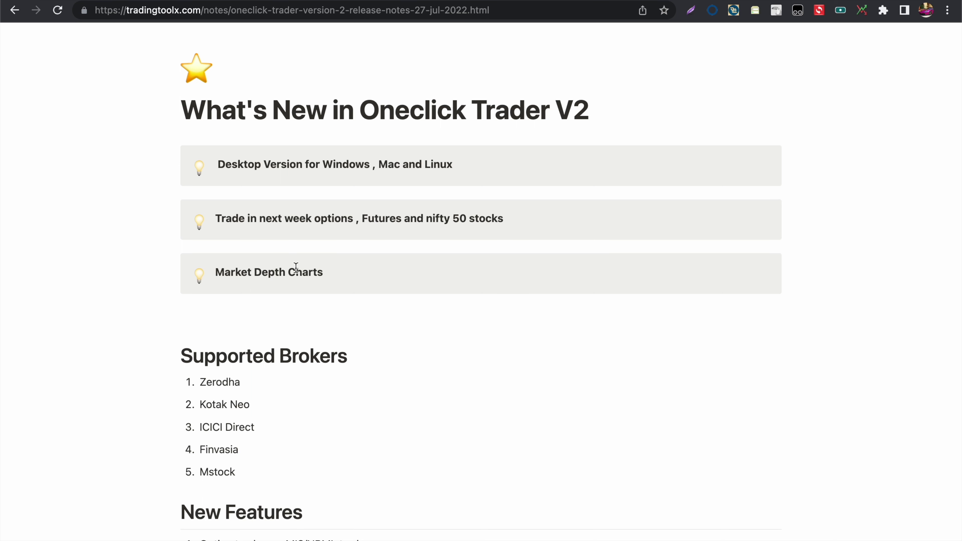
# Switch to the One Click Trader desktop app, log in with the prefilled credentials and widen its window
pyautogui.moveTo(491, 540)
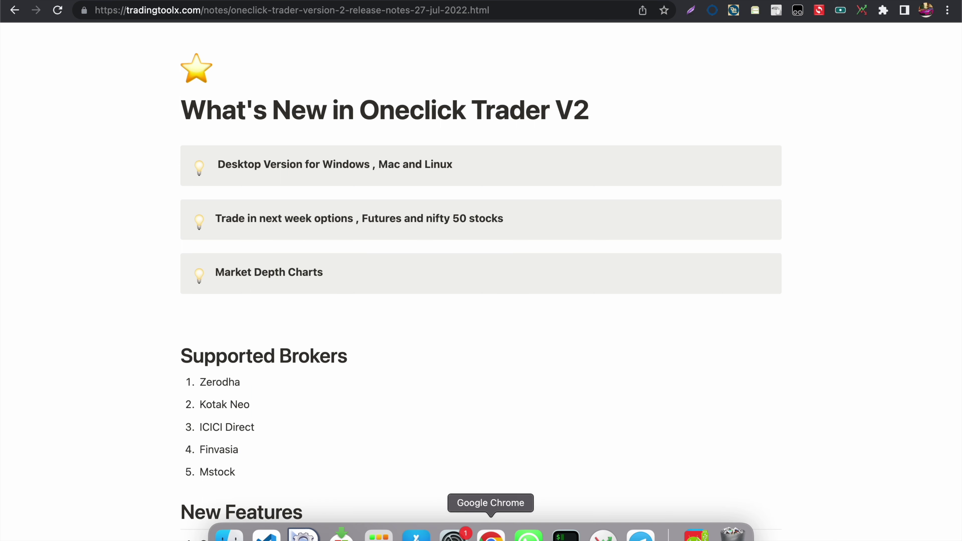
pyautogui.click(604, 535)
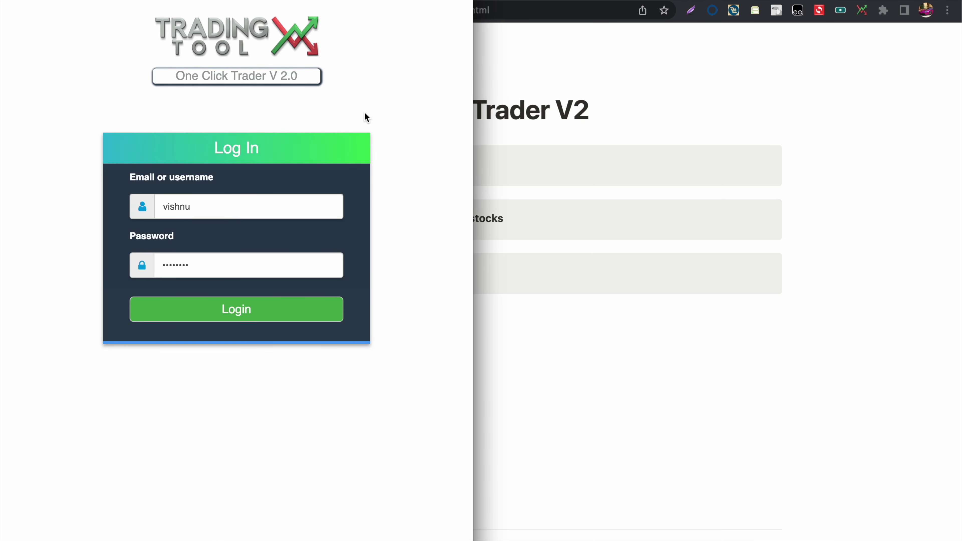
pyautogui.click(238, 314)
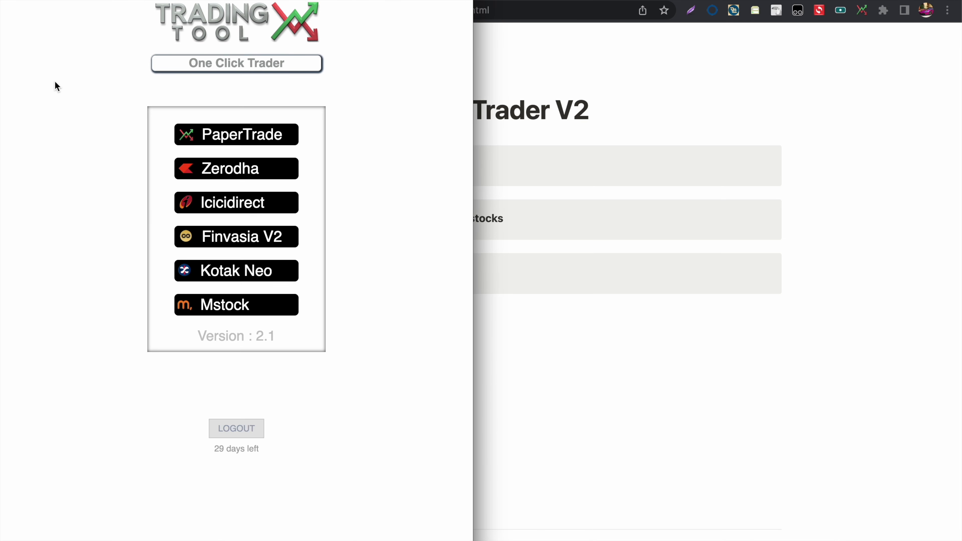
pyautogui.moveTo(475, 83); pyautogui.dragTo(603, 68)
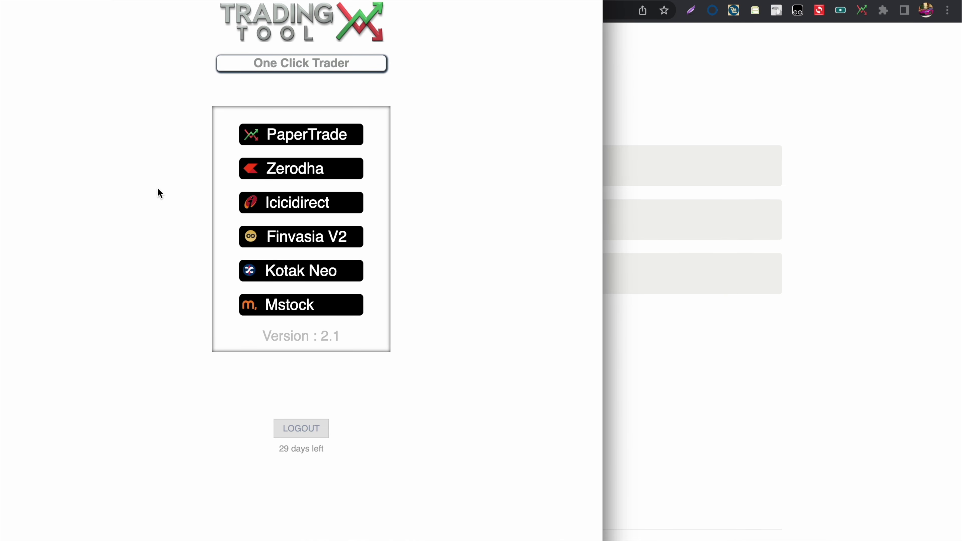
# Open PaperTrade and load the N 28-JUL-2022 expiry with the 16950 CE and 16900 PE strikes
pyautogui.click(304, 136)
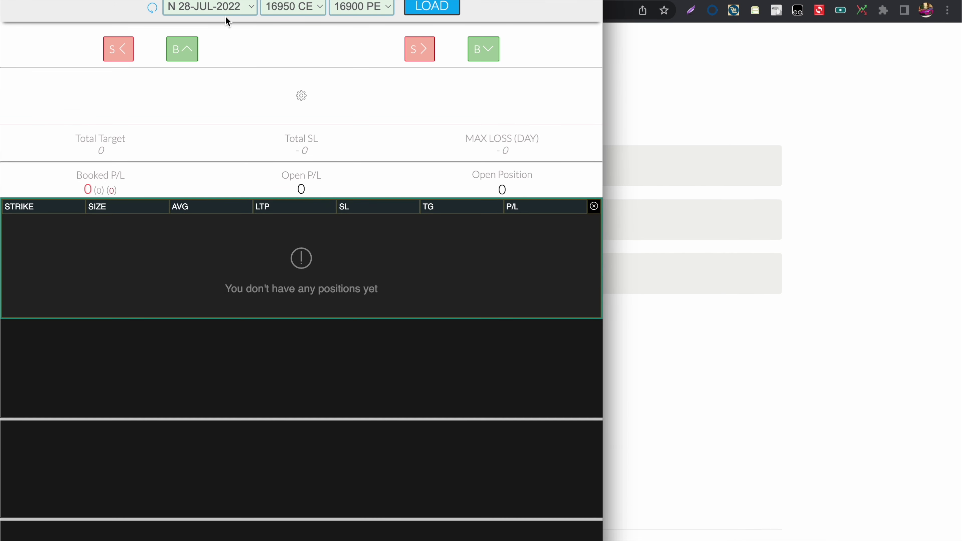
pyautogui.click(225, 7)
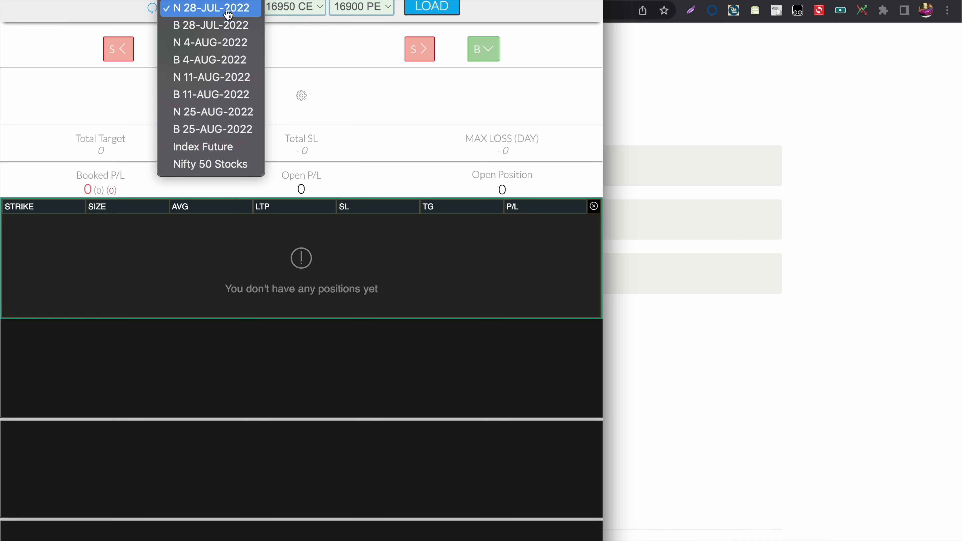
pyautogui.click(439, 11)
pyautogui.click(439, 11)
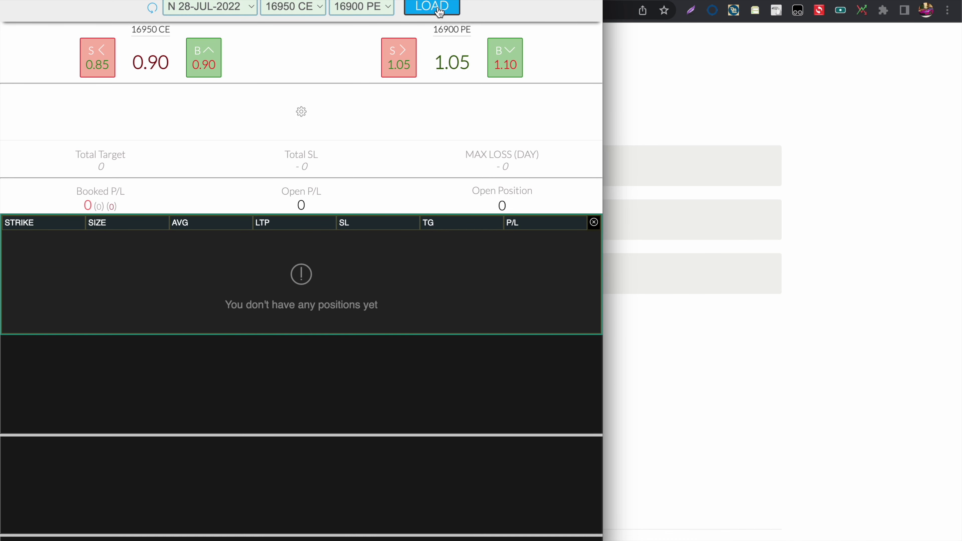
# Load the N 4-AUG-2022 expiry and shift the strikes to 17000 CE and 16800 PE
pyautogui.click(282, 4)
pyautogui.click(215, 24)
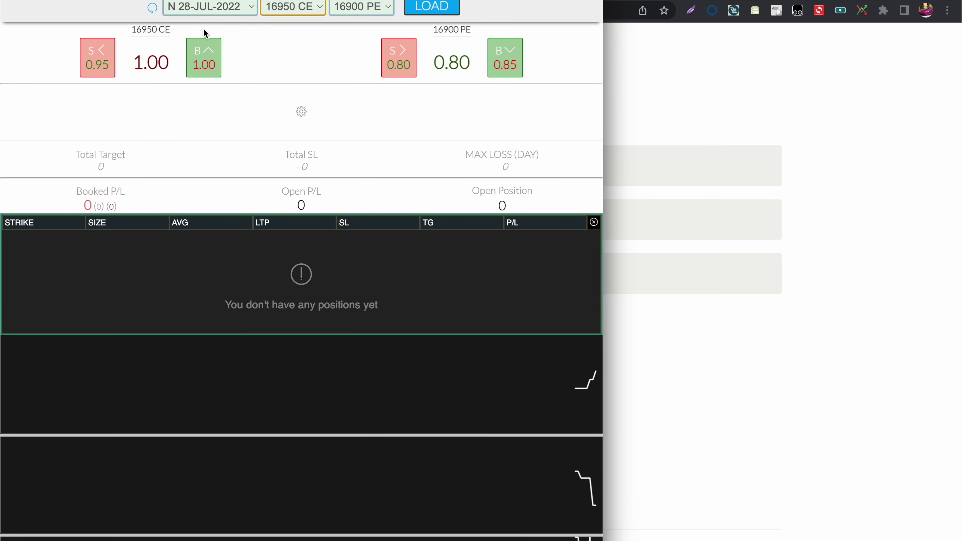
pyautogui.click(208, 6)
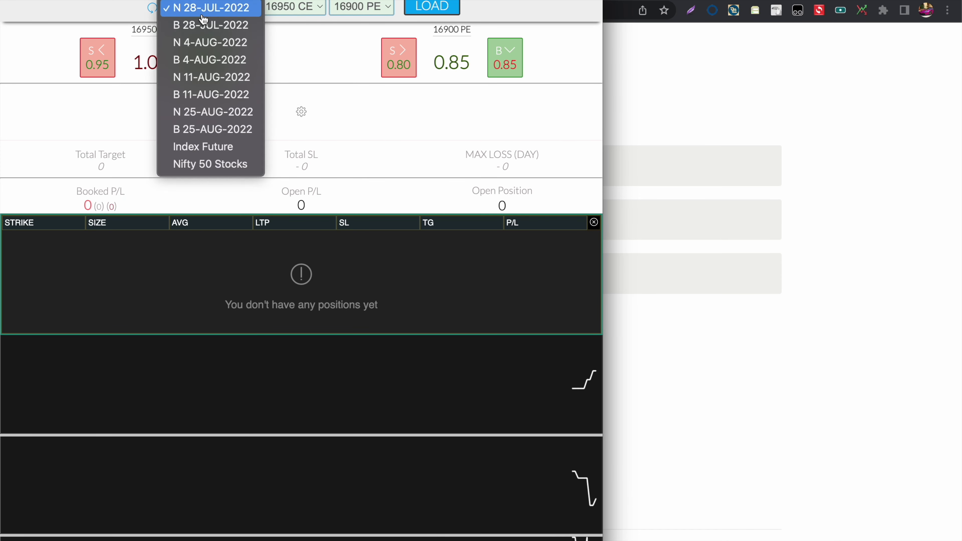
pyautogui.click(206, 44)
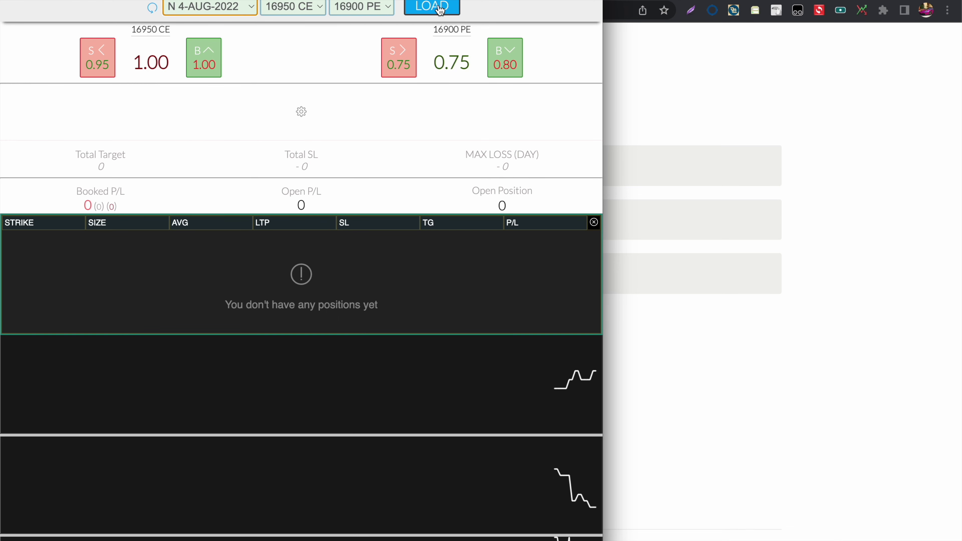
pyautogui.click(439, 9)
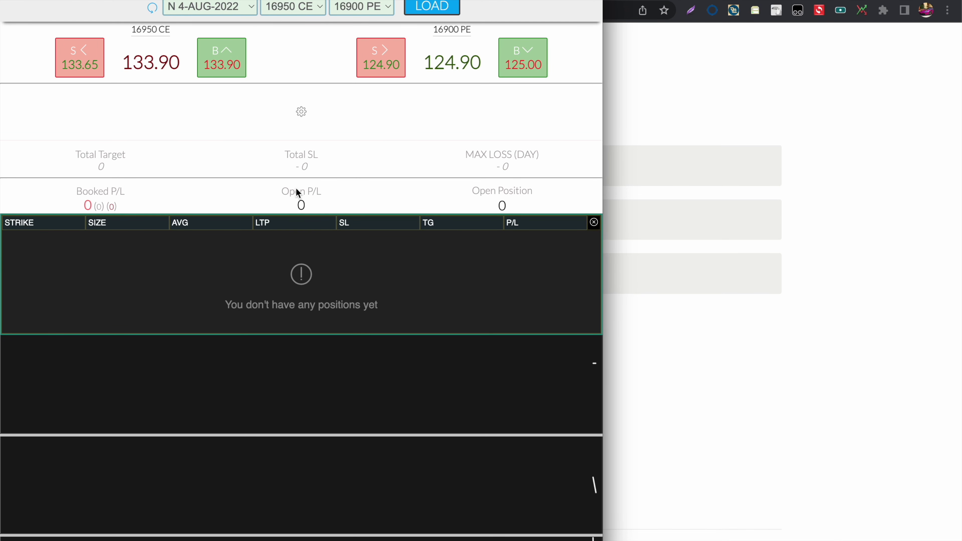
pyautogui.scroll(-2, 337, 345)
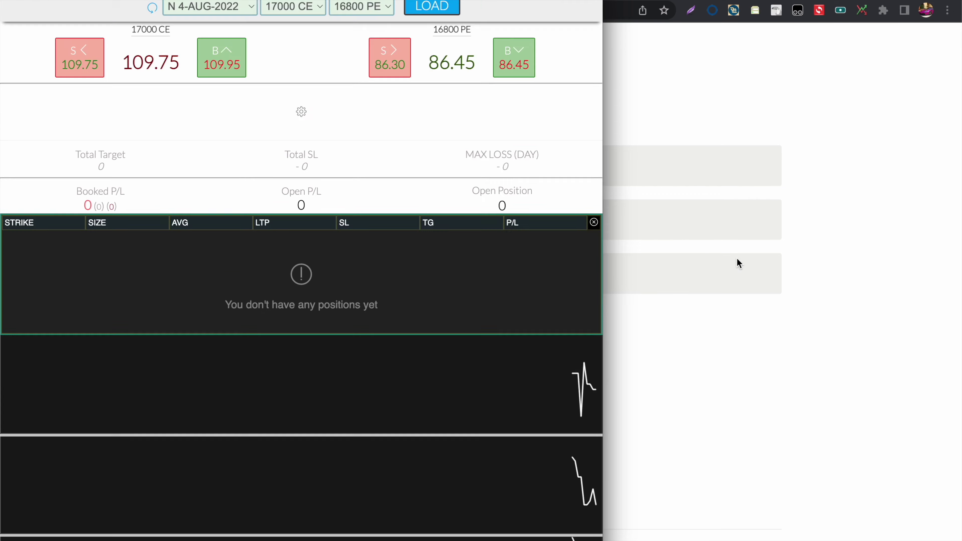
# Check the highlights in the release notes, return to One Click Trader and inspect the bids and offers on its market depth charts
pyautogui.click(736, 262)
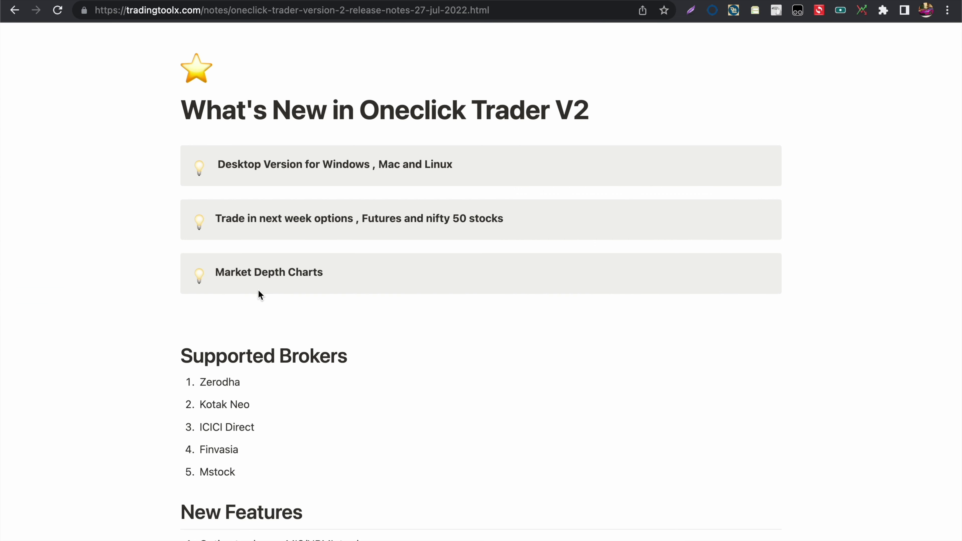
pyautogui.hotkey('ctrl', 'Up')
pyautogui.click(167, 282)
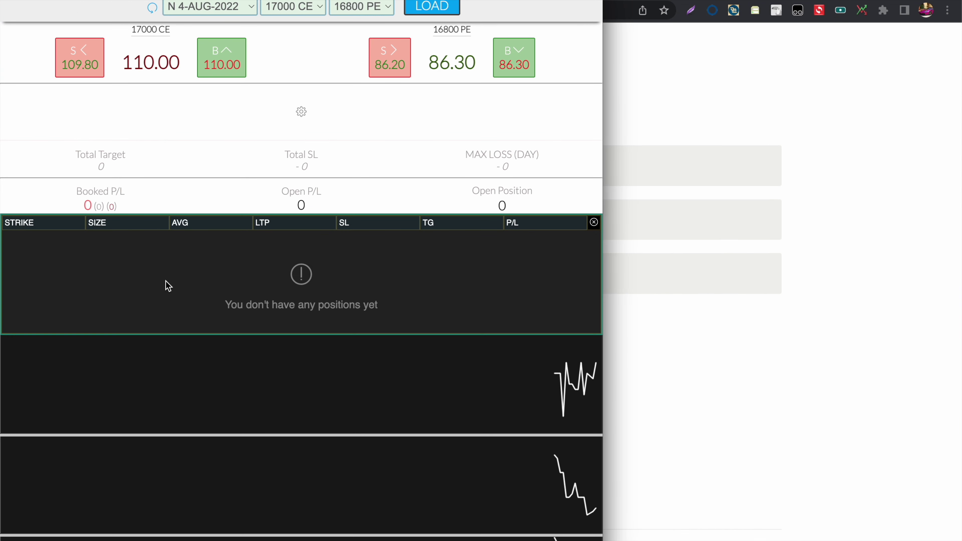
pyautogui.scroll(-2, 168, 287)
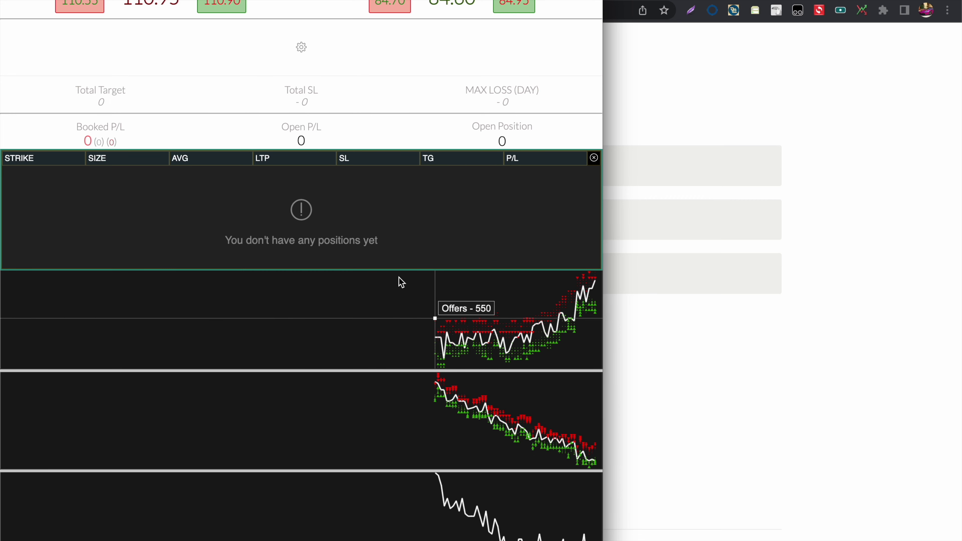
# Load the Index Future instrument for Nifty 28-JUL-2022 and view its chart
pyautogui.scroll(3, 341, 254)
pyautogui.click(214, 7)
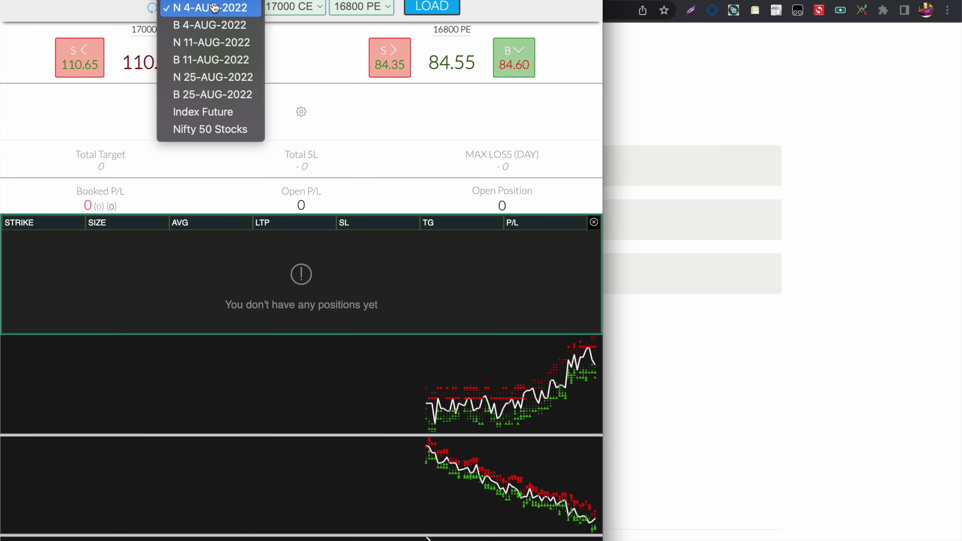
pyautogui.click(214, 112)
pyautogui.click(431, 7)
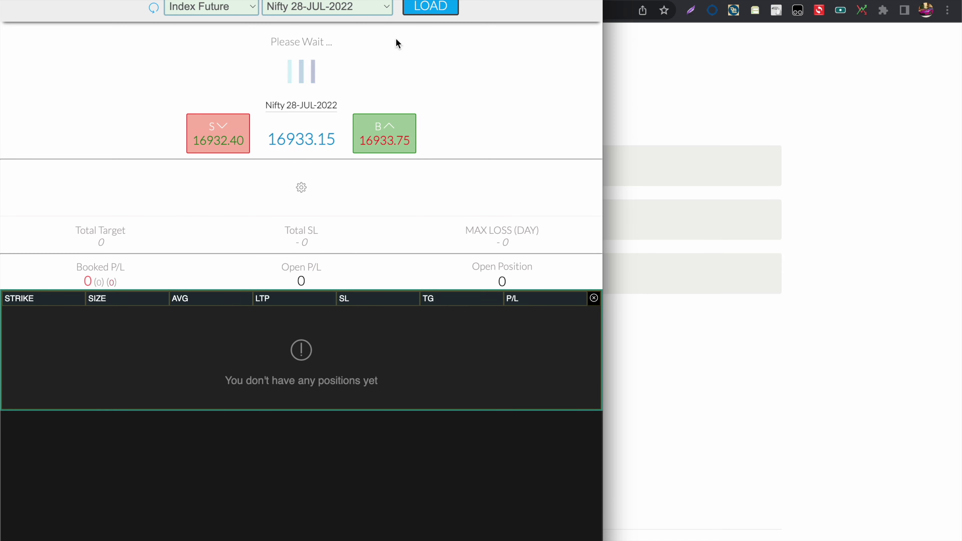
pyautogui.scroll(-3, 295, 167)
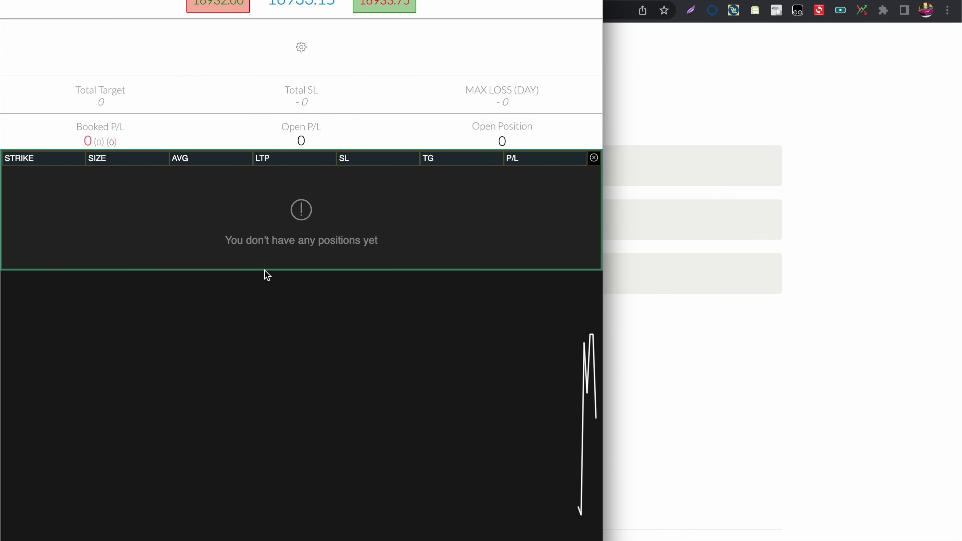
# Read the supported brokers in the Chrome release notes and switch back to One Click Trader
pyautogui.click(782, 388)
pyautogui.scroll(-5, 450, 342)
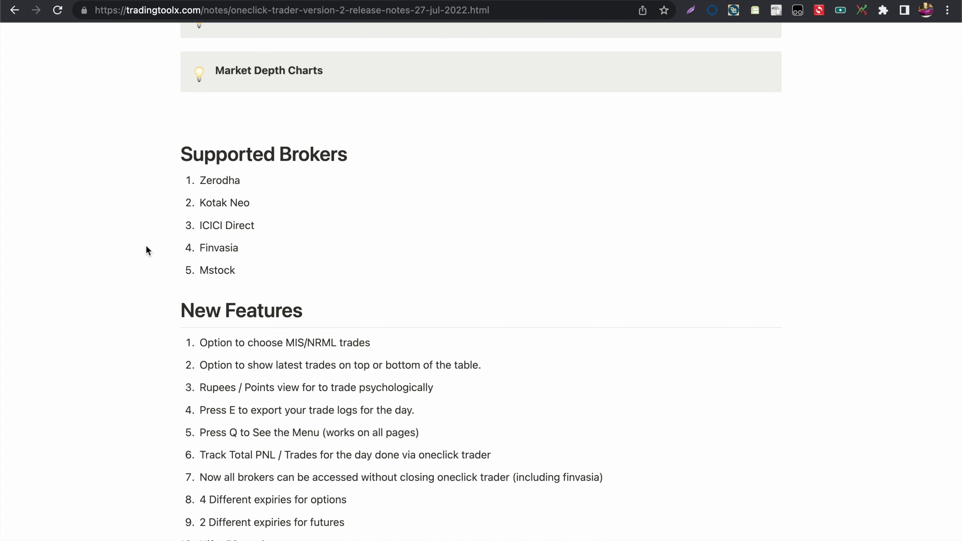
pyautogui.moveTo(491, 537)
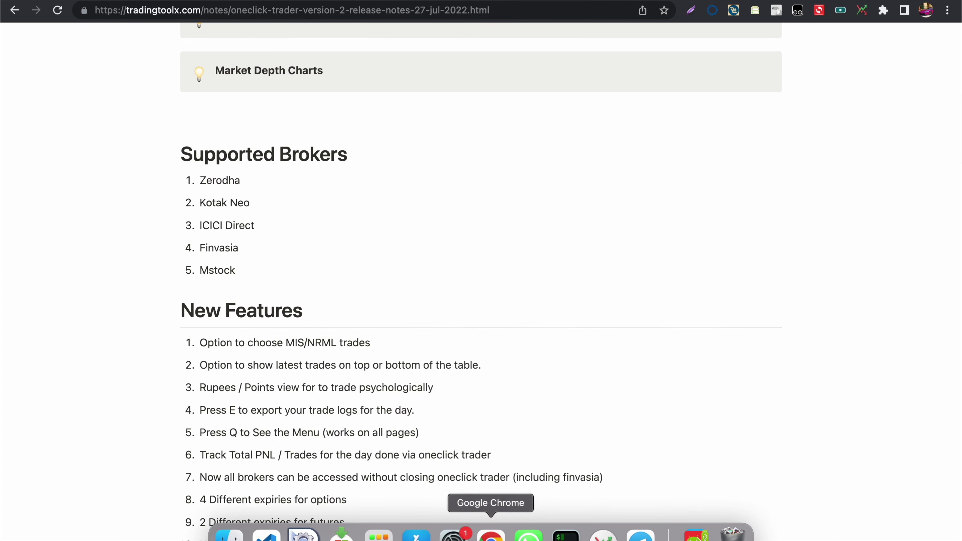
pyautogui.click(598, 536)
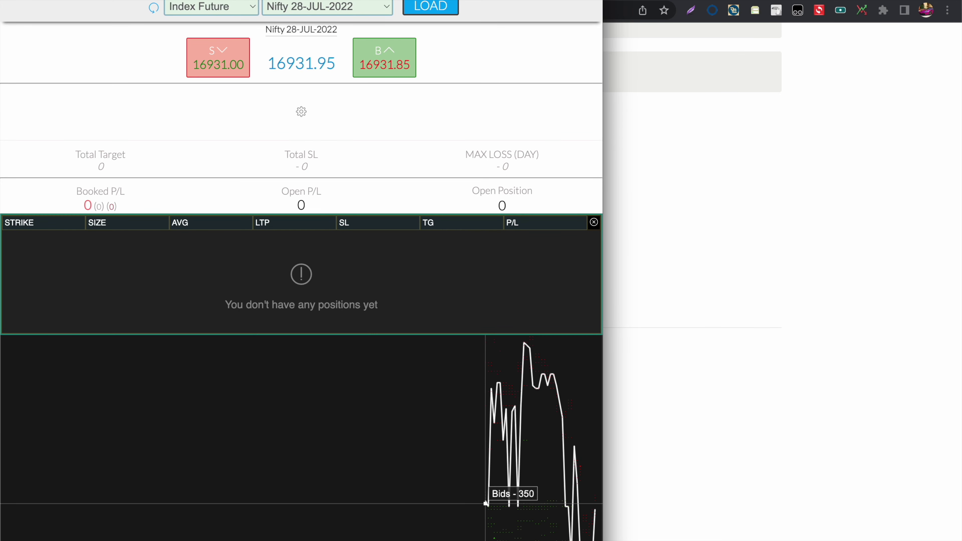
# Return to the One Click Trader home page through the broker navigation menu, and close that menu
pyautogui.click(17, 538)
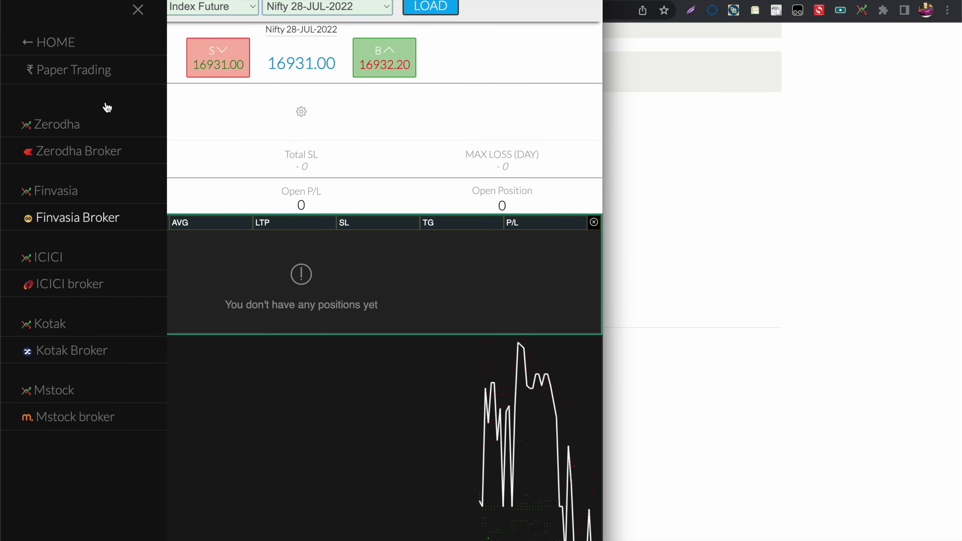
pyautogui.click(138, 11)
pyautogui.press('Escape')
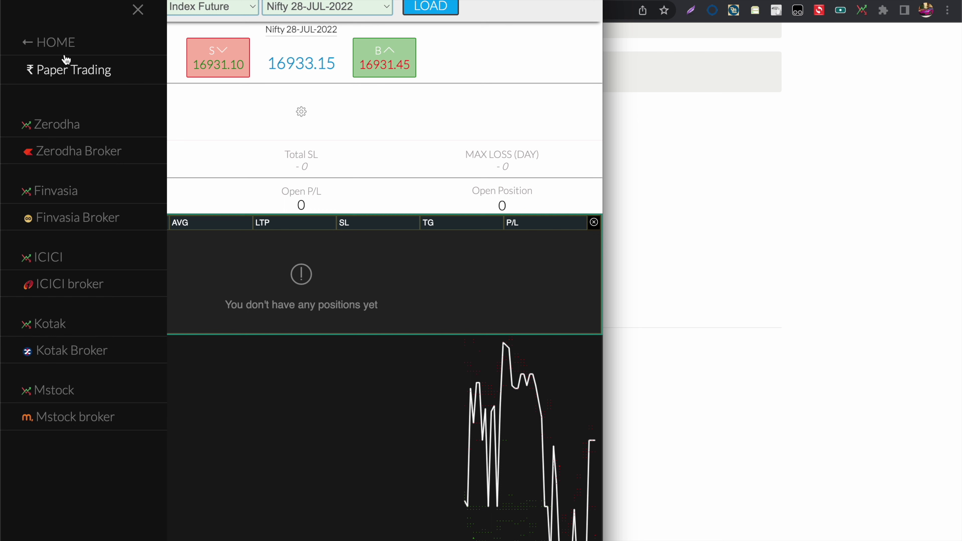
pyautogui.click(64, 48)
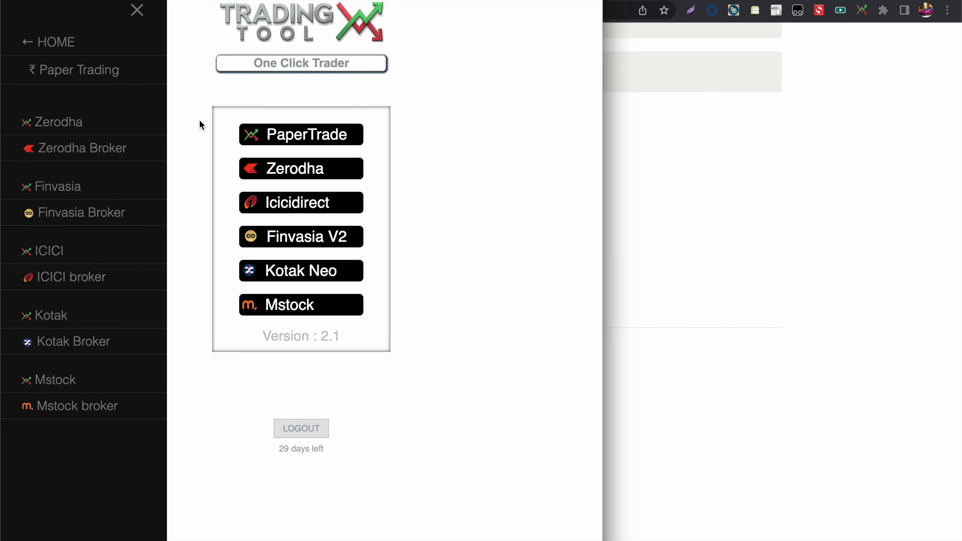
pyautogui.click(137, 11)
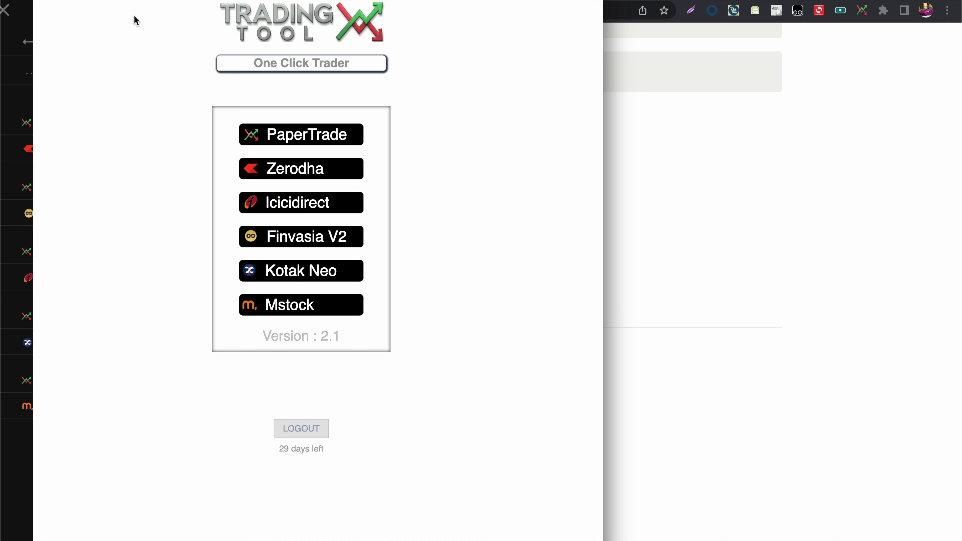
# Switch to the Chrome release notes and highlight the New Features on MIS/NRML trades, latest trades order and Rupees / Points view
pyautogui.click(674, 105)
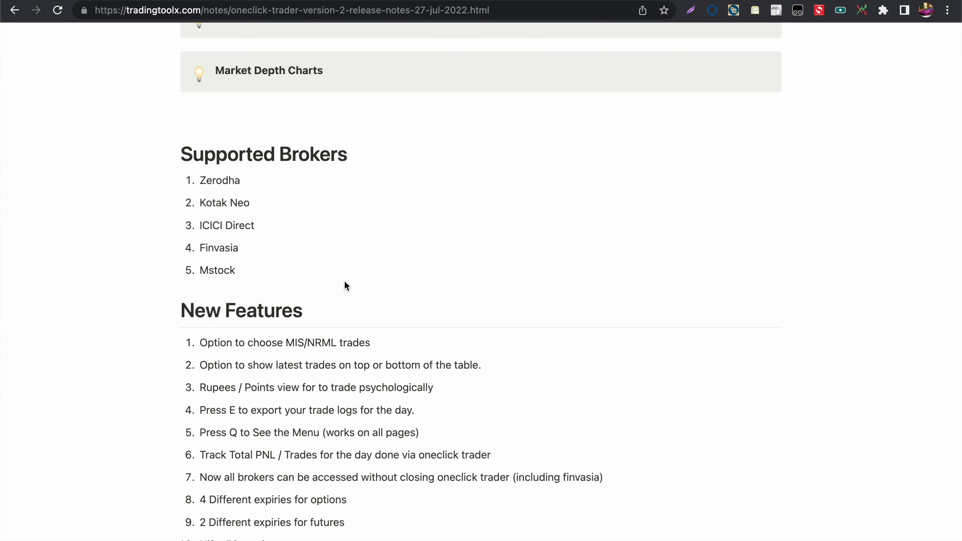
pyautogui.scroll(-5, 345, 286)
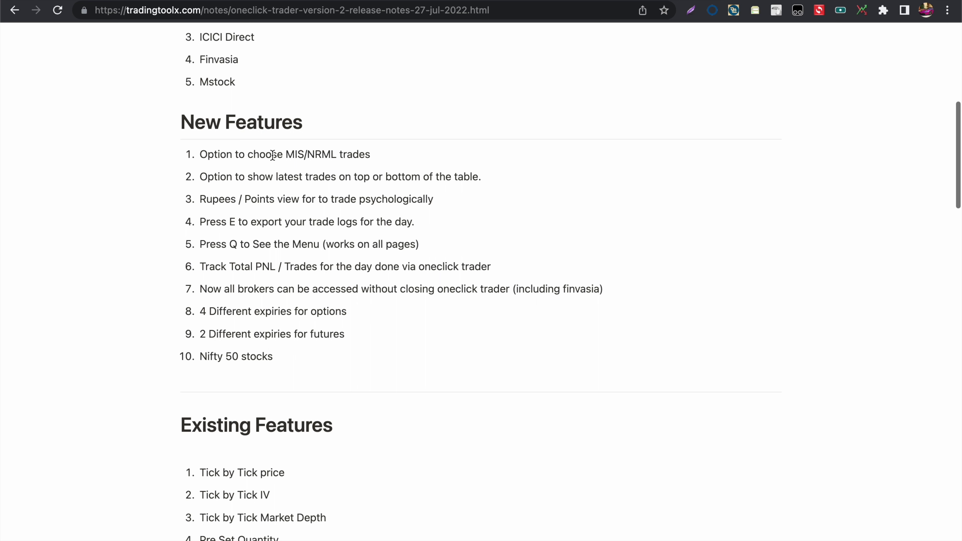
pyautogui.moveTo(199, 156); pyautogui.dragTo(376, 156)
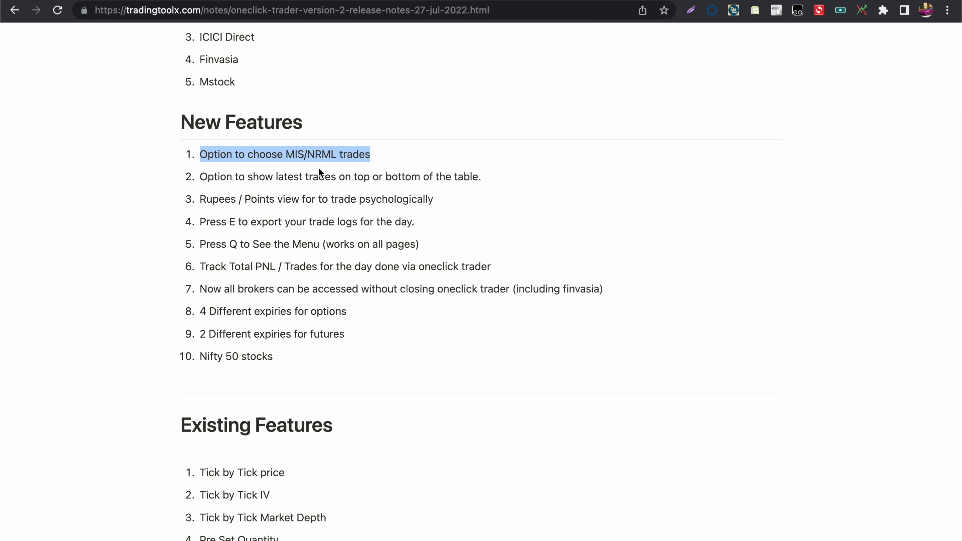
pyautogui.moveTo(204, 177); pyautogui.dragTo(490, 174)
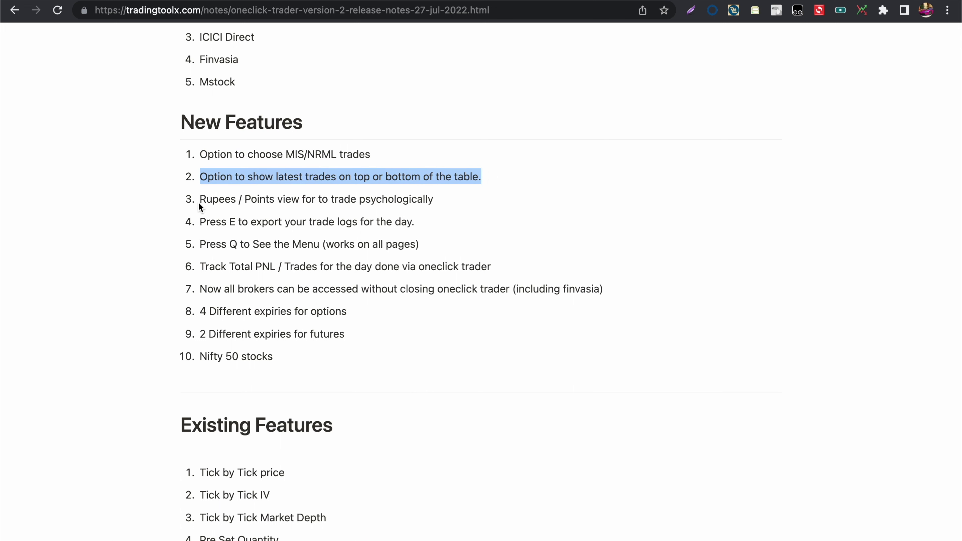
pyautogui.moveTo(198, 203); pyautogui.dragTo(428, 202)
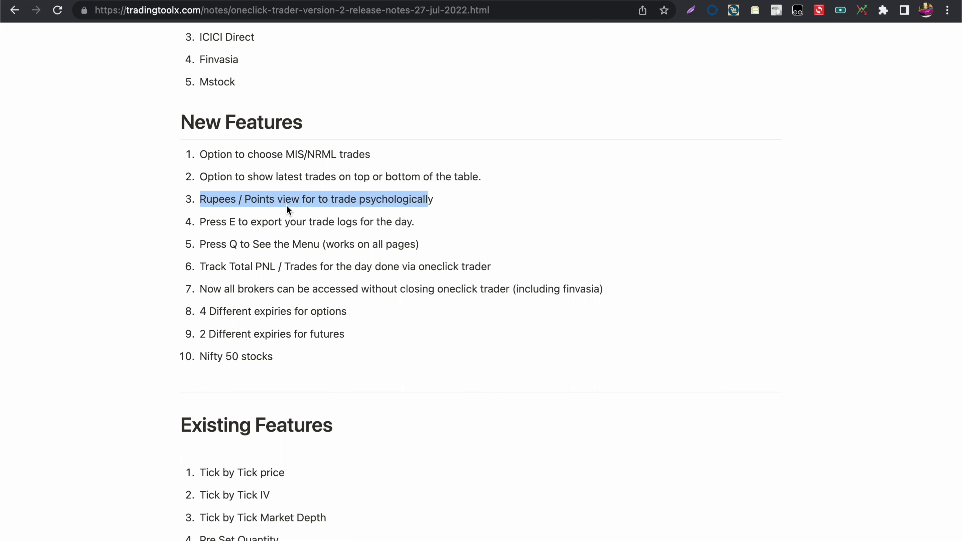
# Highlight the New Features item on exporting the day's trade logs in the release notes and switch back to One Click Trader
pyautogui.click(201, 221)
pyautogui.moveTo(201, 221); pyautogui.dragTo(424, 219)
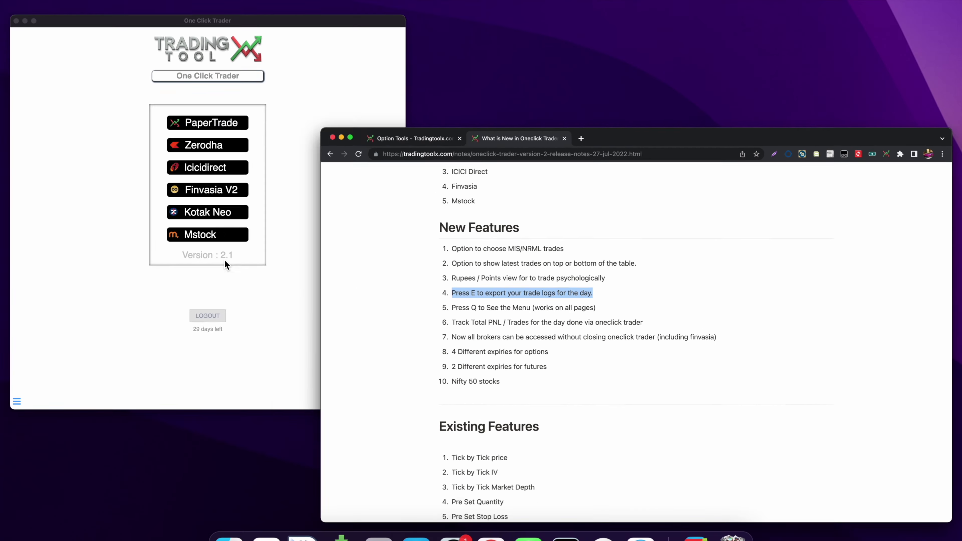
pyautogui.click(164, 208)
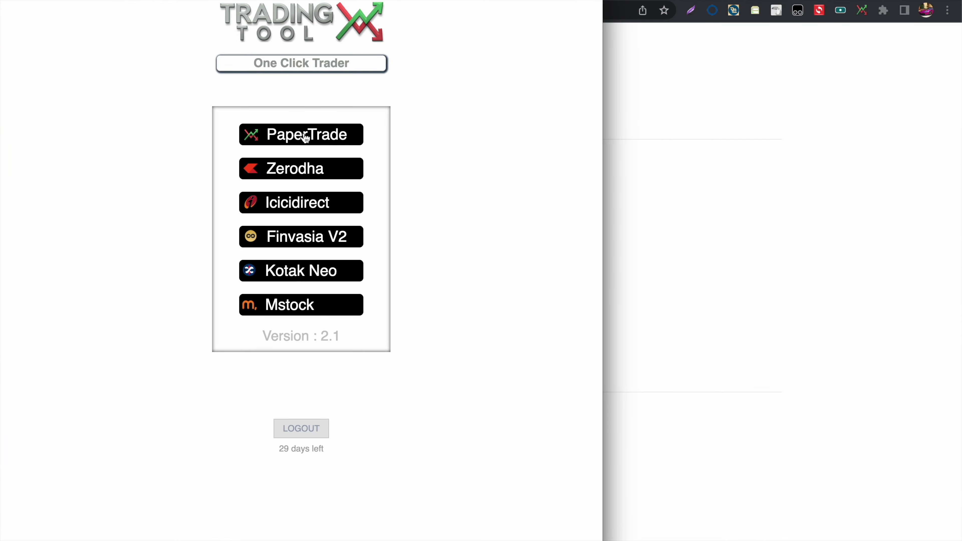
# Load the Bank Nifty 28-JUL-2022 options 37400 CE and 37400 PE on the Zerodha trading page
pyautogui.click(306, 135)
pyautogui.click(415, 10)
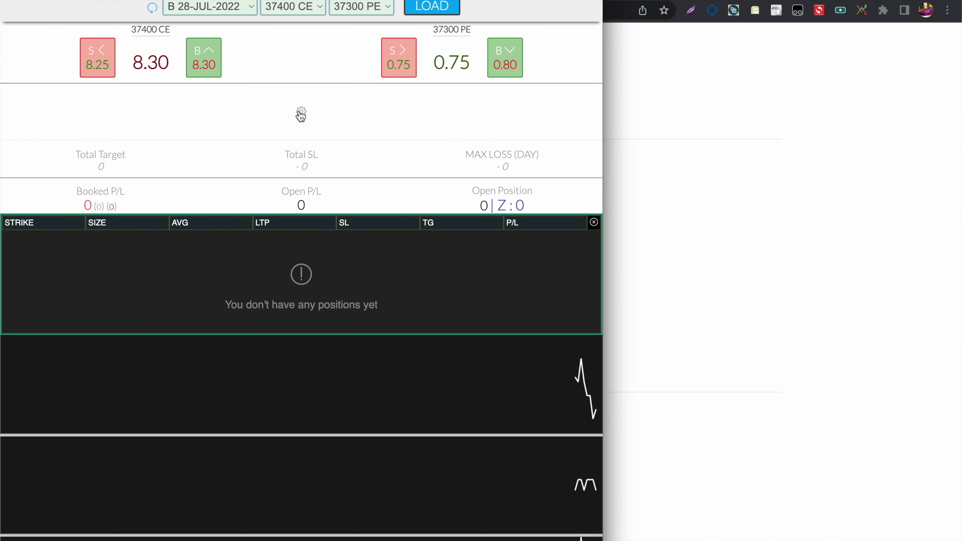
pyautogui.click(352, 8)
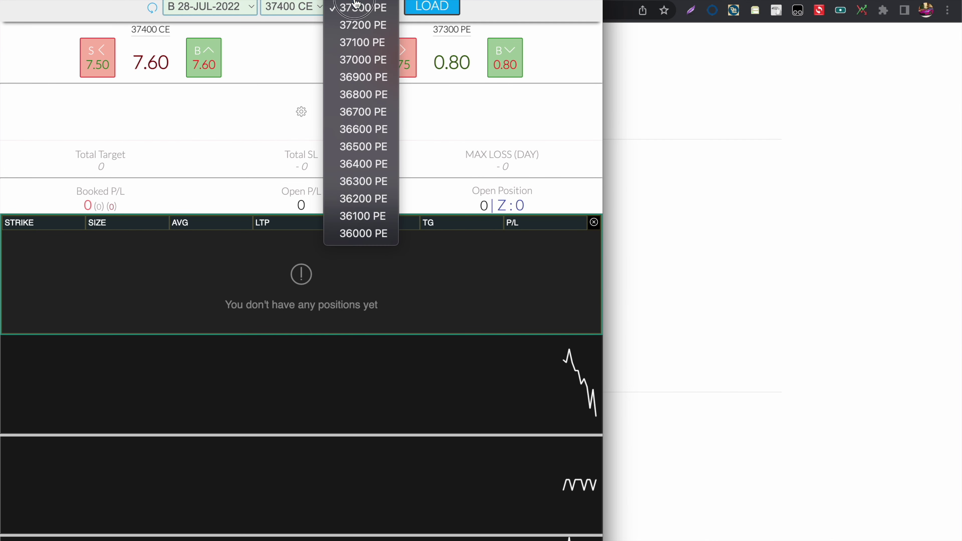
pyautogui.click(352, 7)
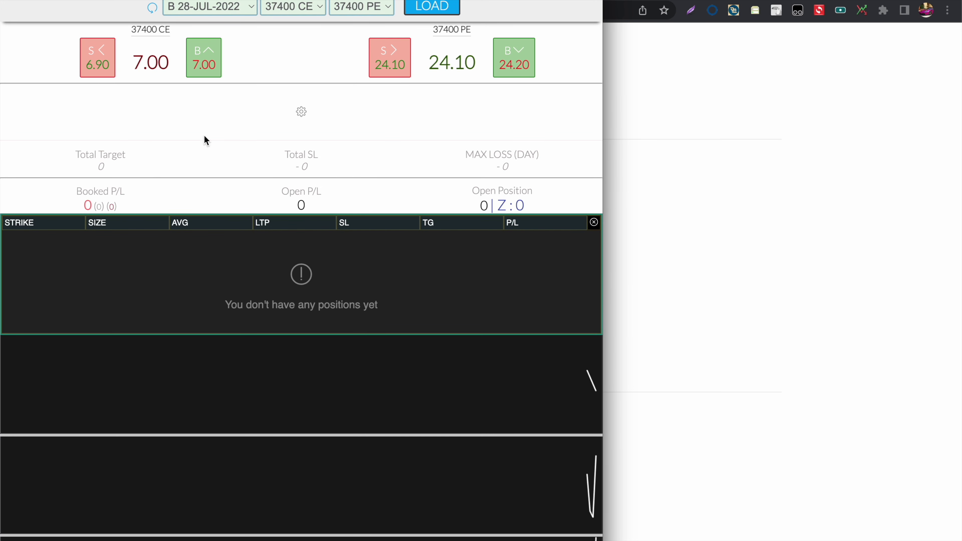
# Check the trade settings, close them, and switch to the Zerodha Kite positions page
pyautogui.click(301, 112)
pyautogui.click(301, 112)
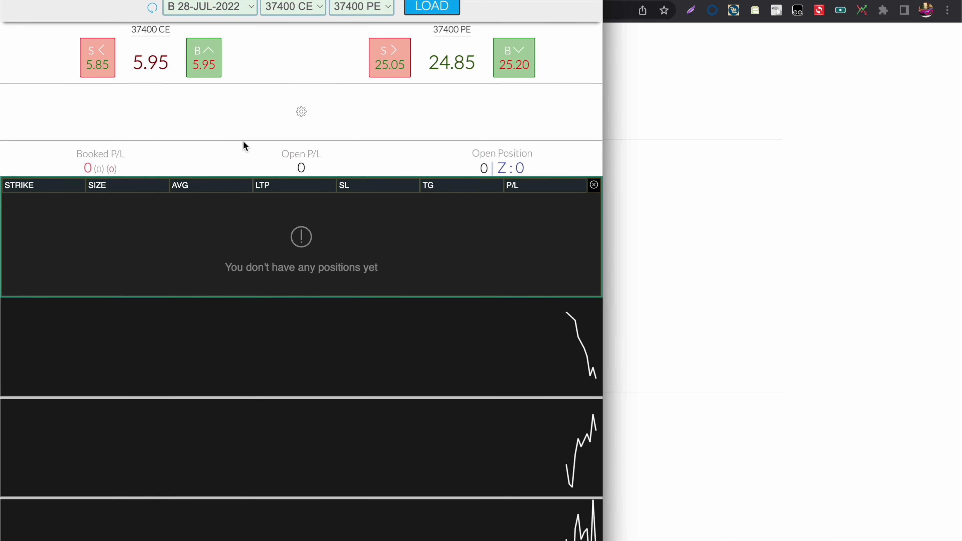
pyautogui.press('super+grave')
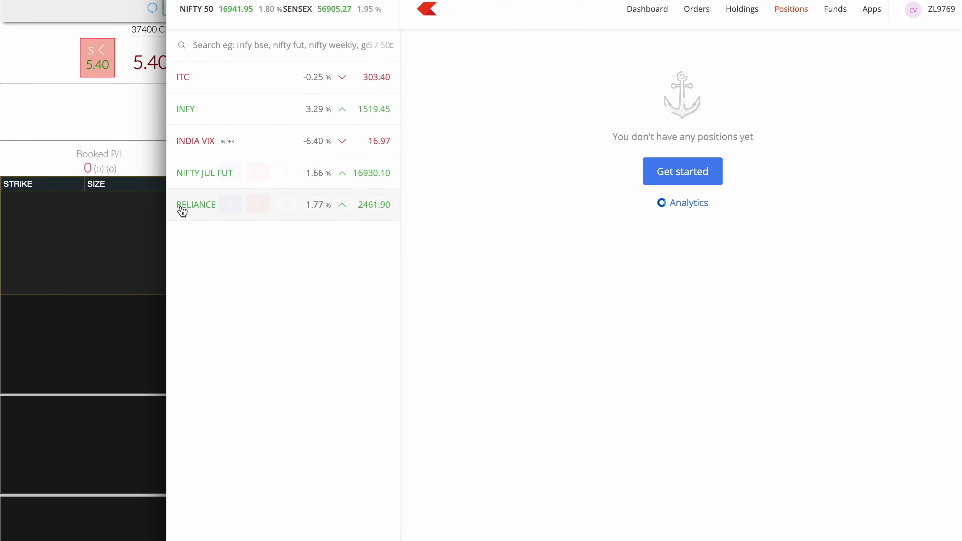
# Buy 25 quantity of Bank Nifty 37400 CE, check its product type in the Kite positions, and exit the trade
pyautogui.click(125, 250)
pyautogui.press('Up')
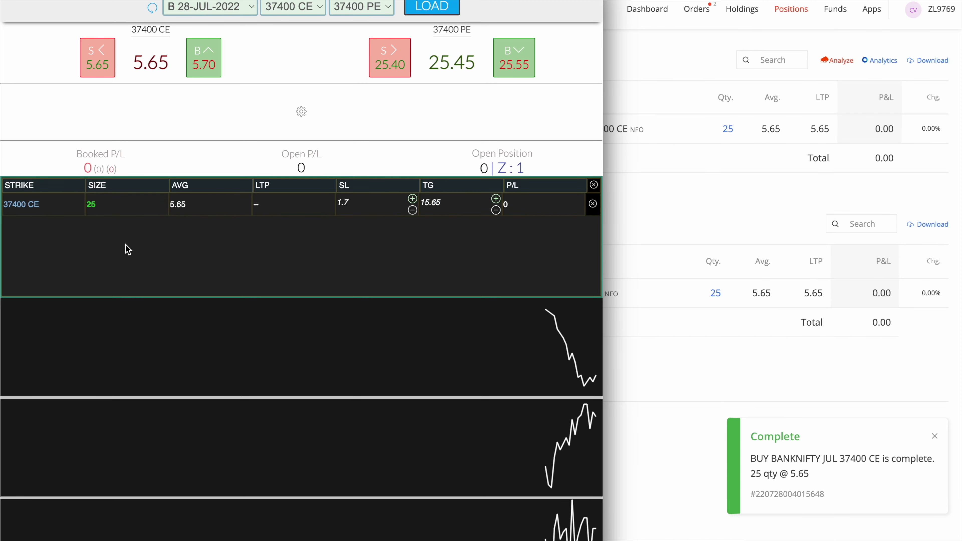
pyautogui.click(641, 179)
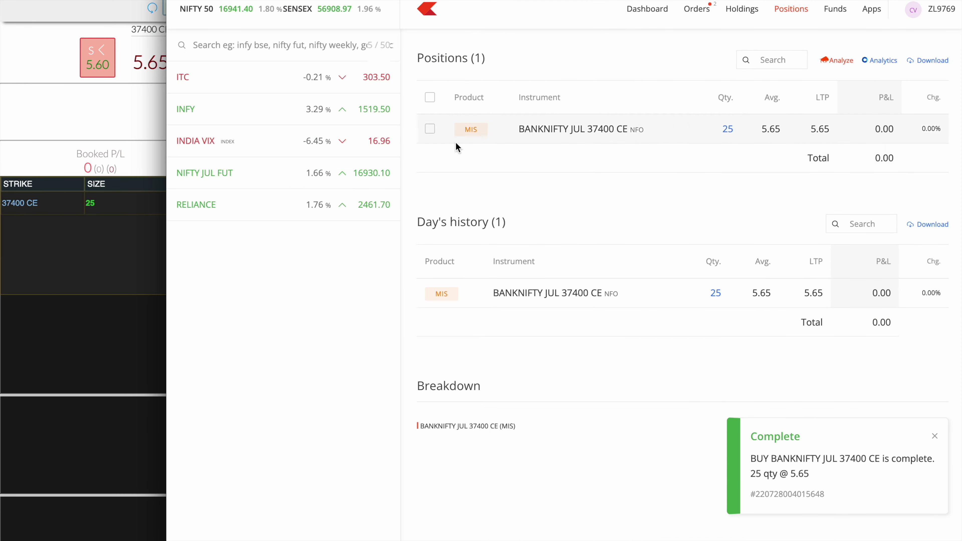
pyautogui.click(118, 251)
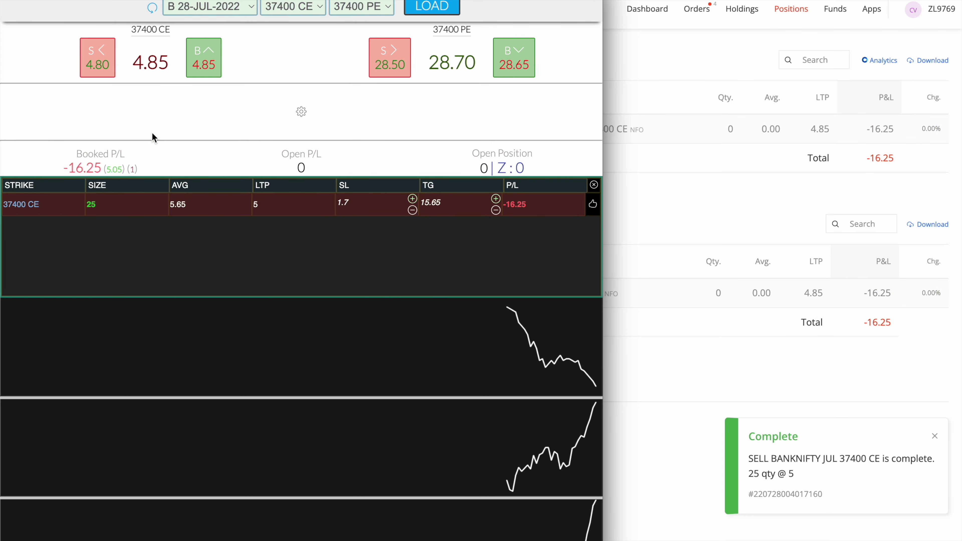
# Set the Order validity to NRML in the trade settings and close them
pyautogui.click(306, 112)
pyautogui.click(107, 333)
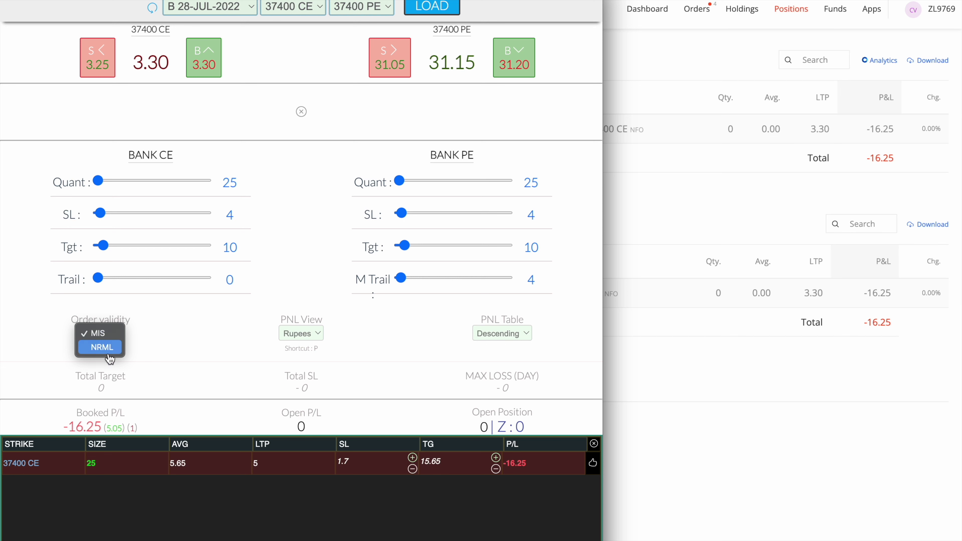
pyautogui.click(109, 353)
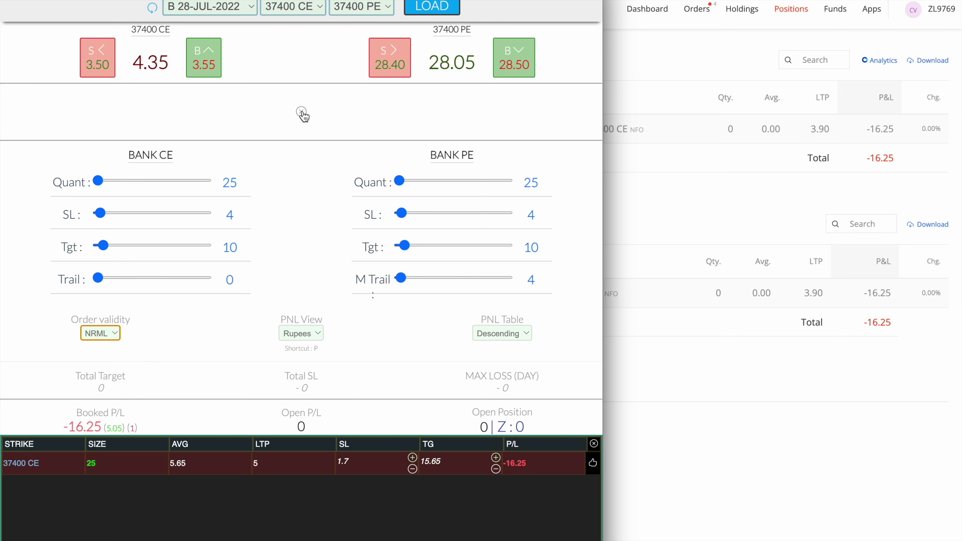
pyautogui.click(301, 112)
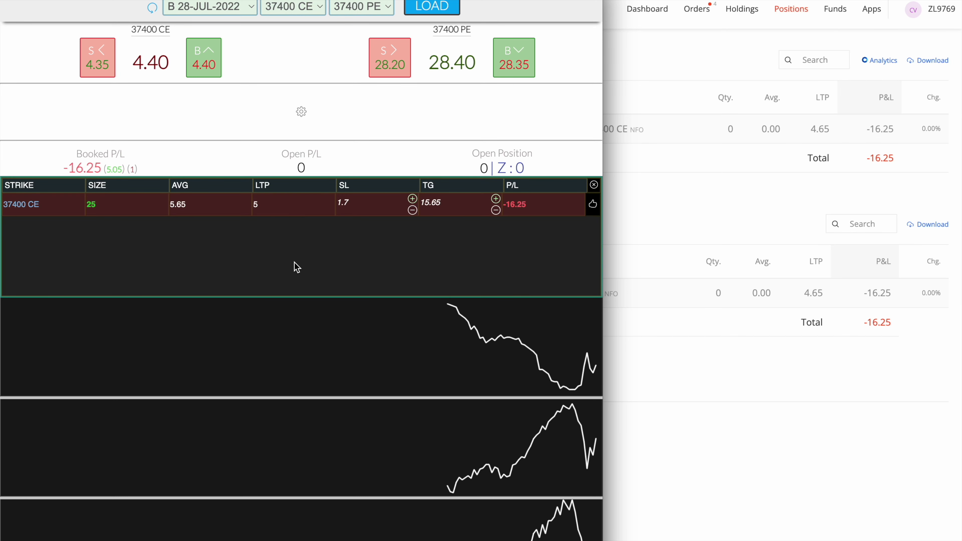
# Buy 25 quantity of Bank Nifty 37400 CE as NRML and check its product type in the Kite positions
pyautogui.press('Up')
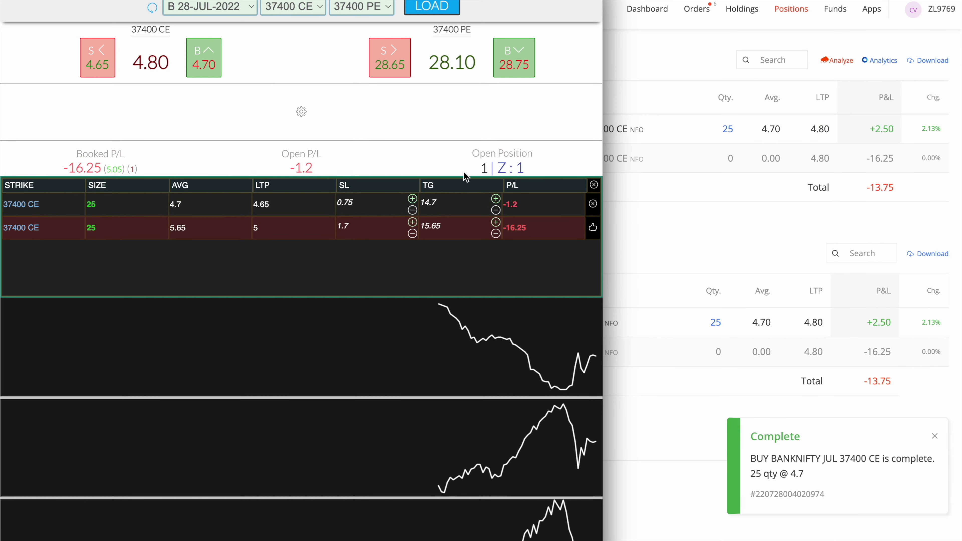
pyautogui.click(744, 206)
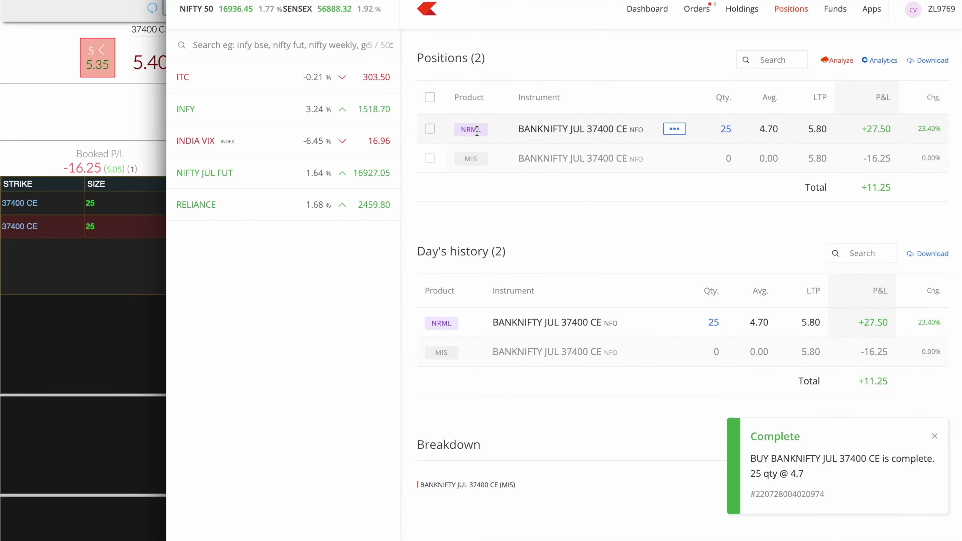
pyautogui.click(143, 276)
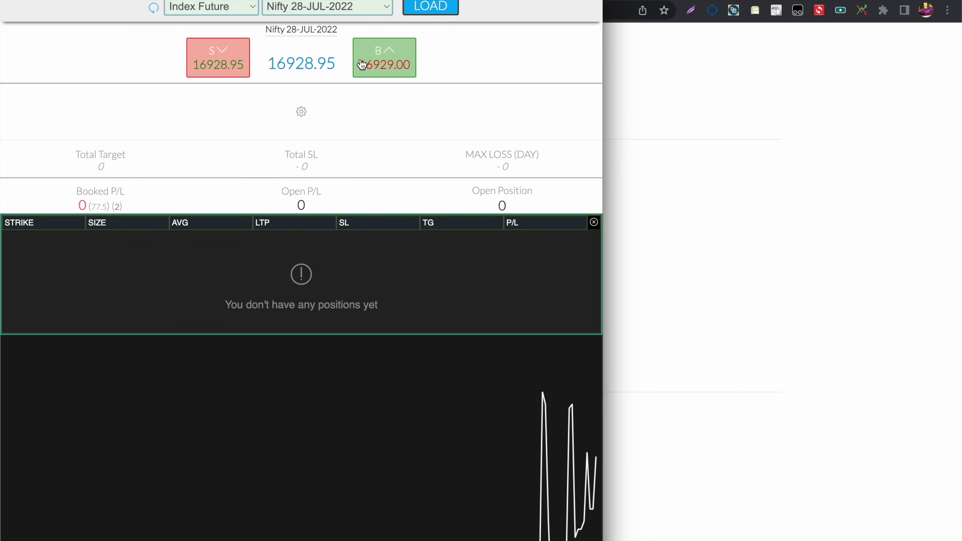
# Load the Index Future Nifty 28-JUL-2022 and buy three positions of 50 quantity each
pyautogui.click(438, 3)
pyautogui.press('Up')
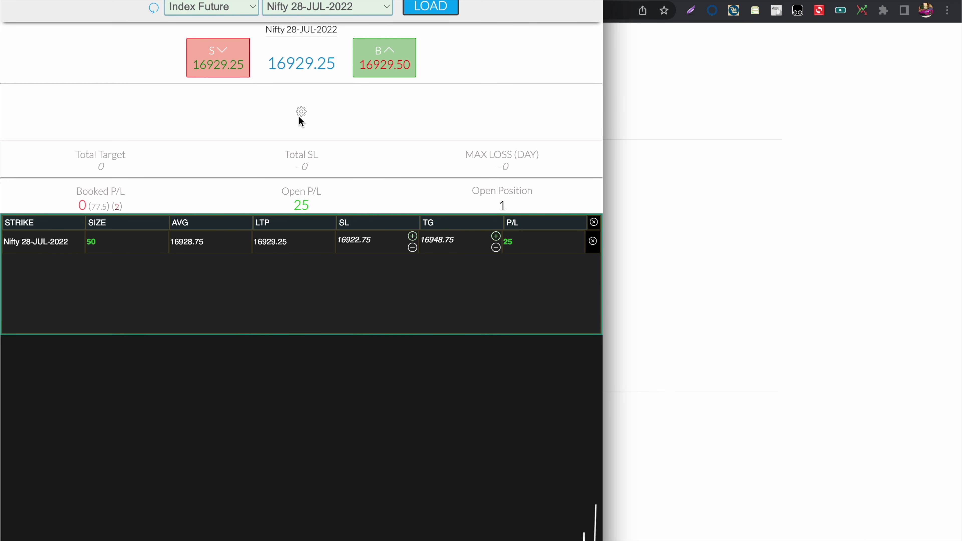
pyautogui.press('Up')
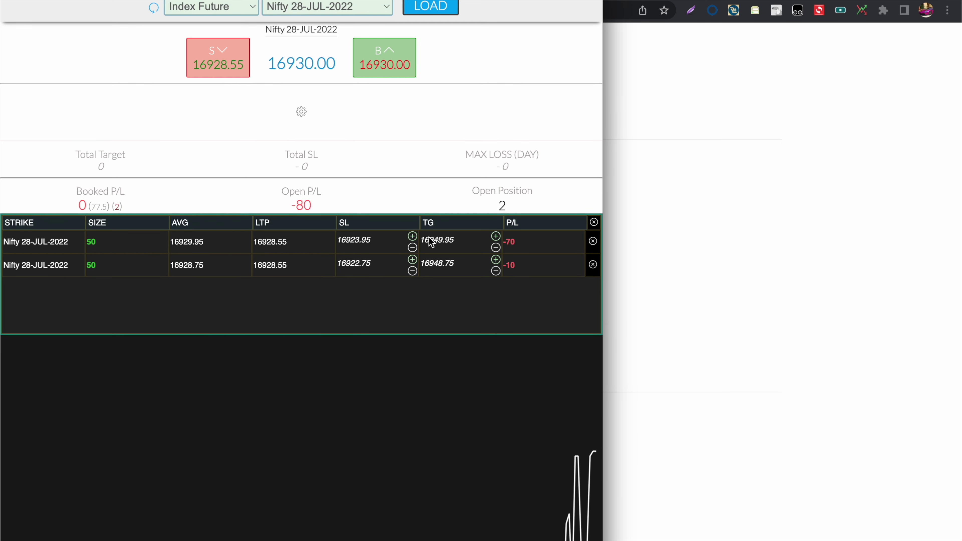
pyautogui.press('Up')
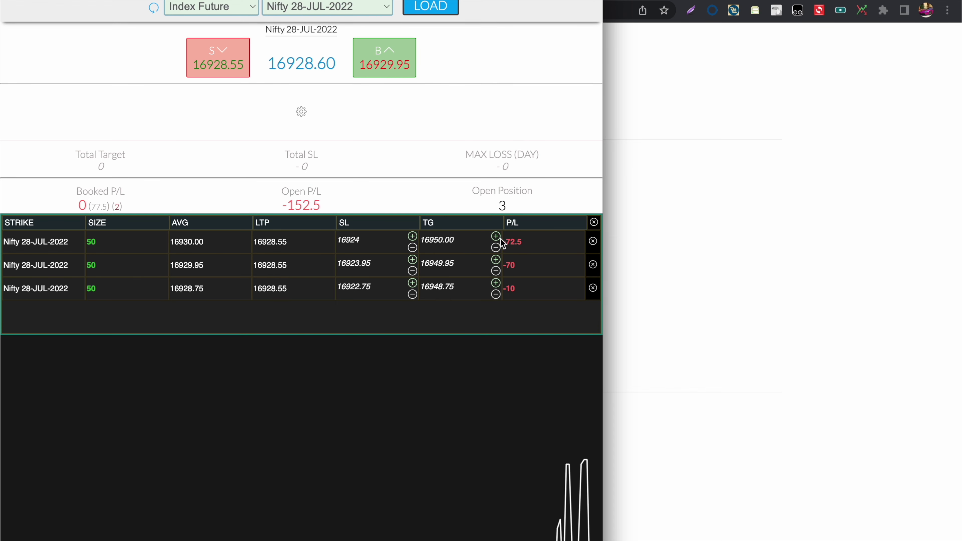
pyautogui.scroll(-3, 440, 185)
pyautogui.scroll(3, 377, 159)
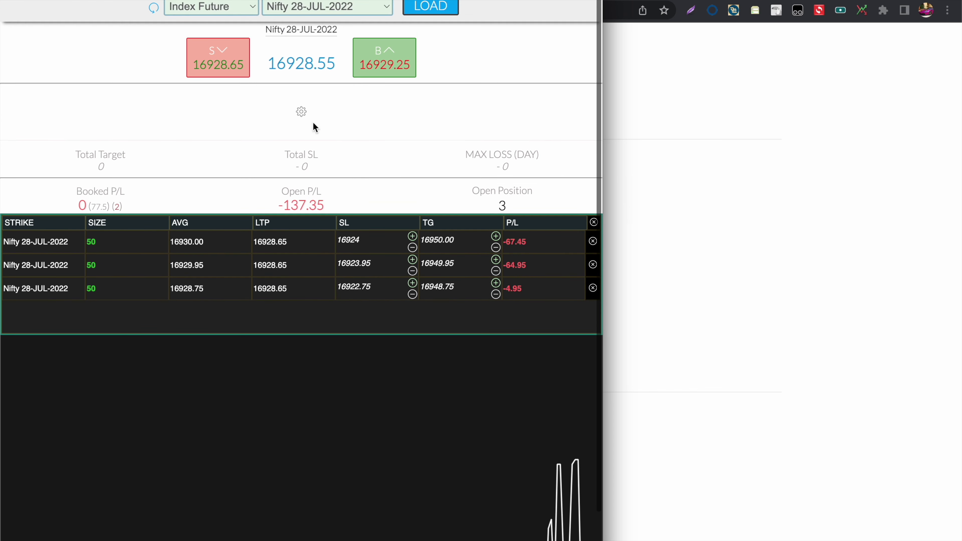
# Open the trade settings and set the PNL Table order to Ascending
pyautogui.click(301, 112)
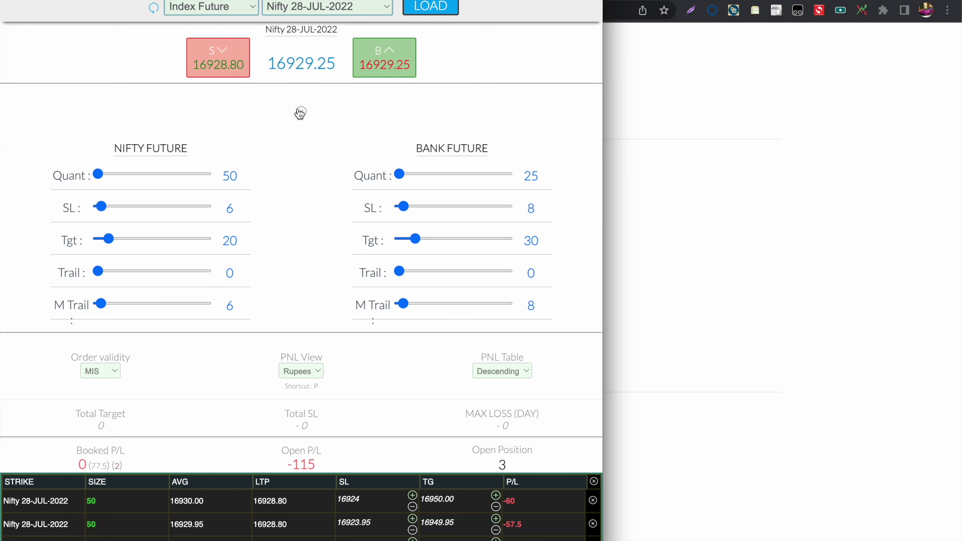
pyautogui.click(513, 377)
pyautogui.click(505, 382)
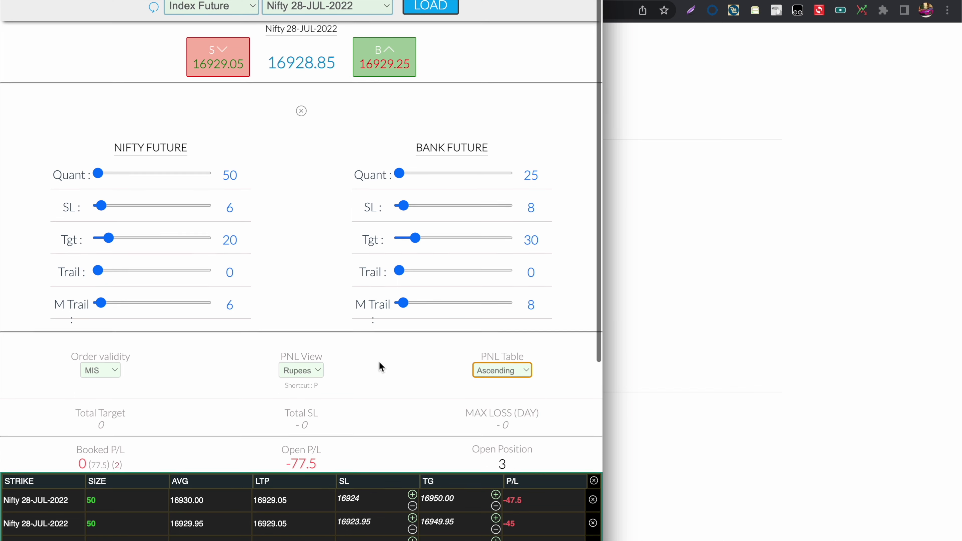
# Buy two more 50-quantity Nifty 28-JUL-2022 future positions and check where the latest trades appear in the table
pyautogui.scroll(-3, 379, 362)
pyautogui.press('b')
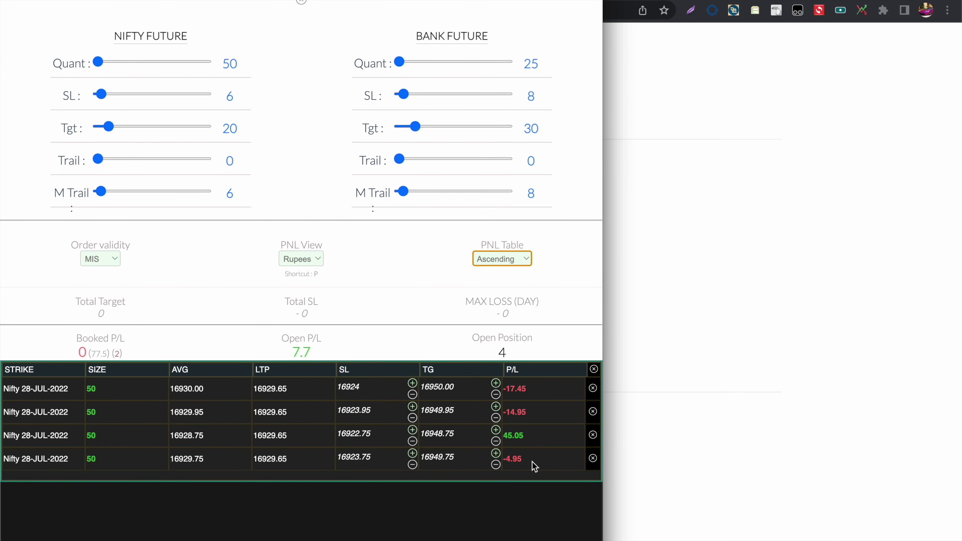
pyautogui.press('b')
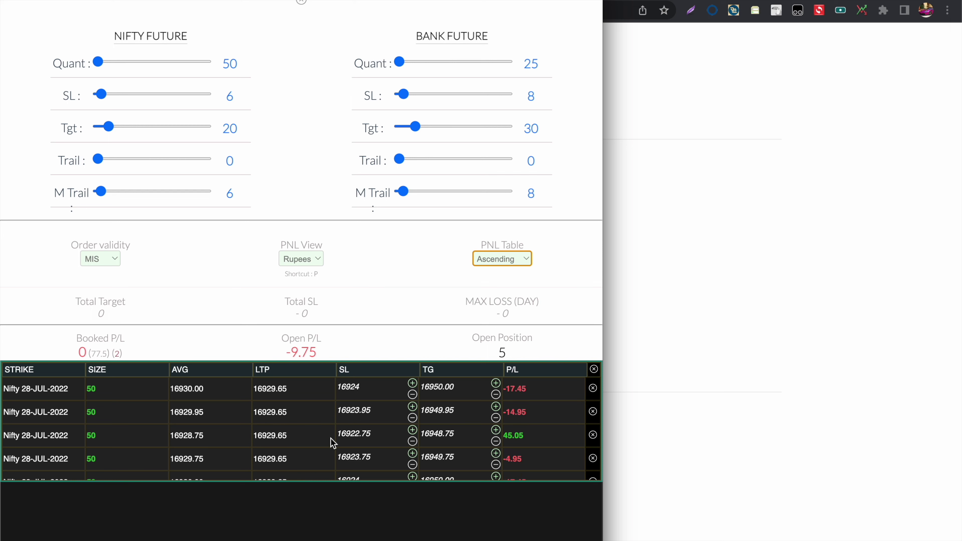
pyautogui.scroll(-1, 332, 441)
# Switch the PNL View from Rupees to Points and review the open positions' P/L in the table
pyautogui.click(299, 259)
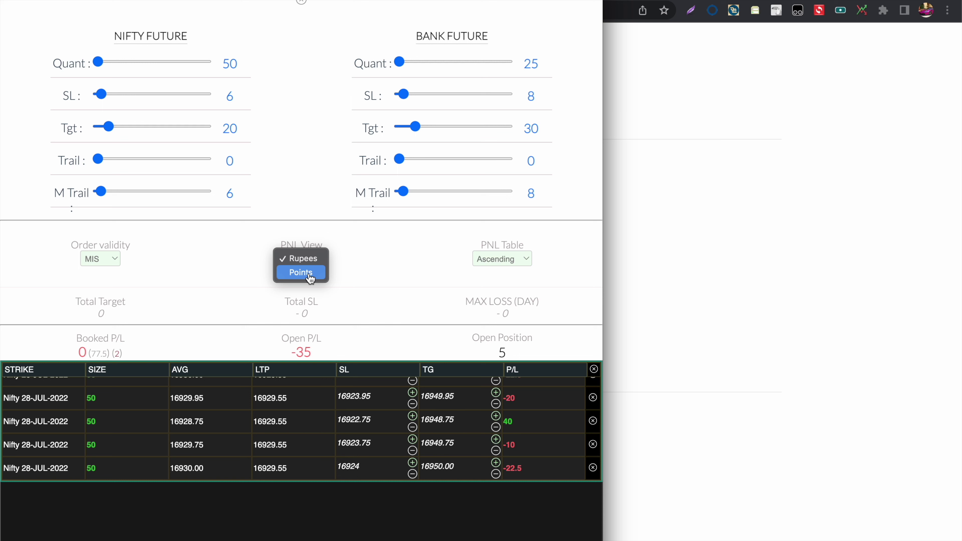
pyautogui.click(352, 257)
pyautogui.click(321, 275)
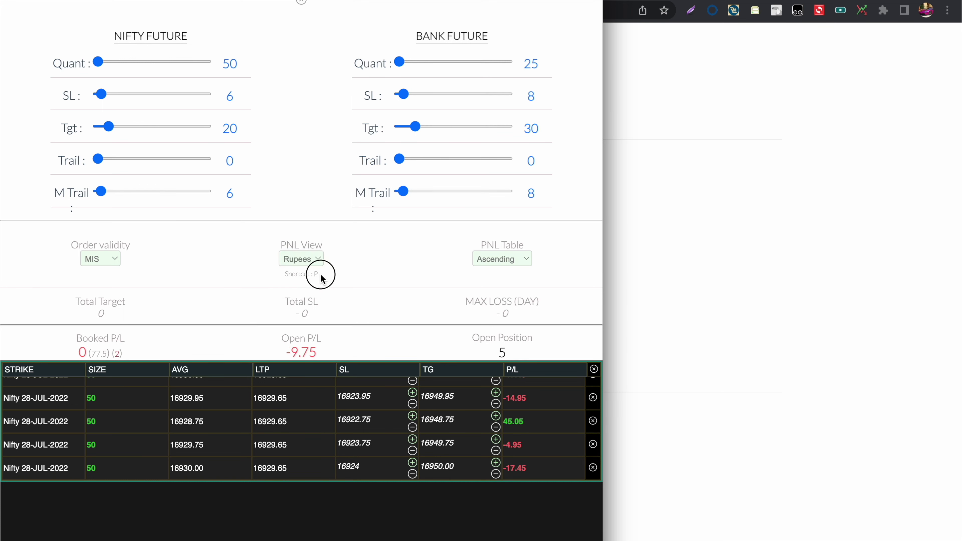
pyautogui.press('p')
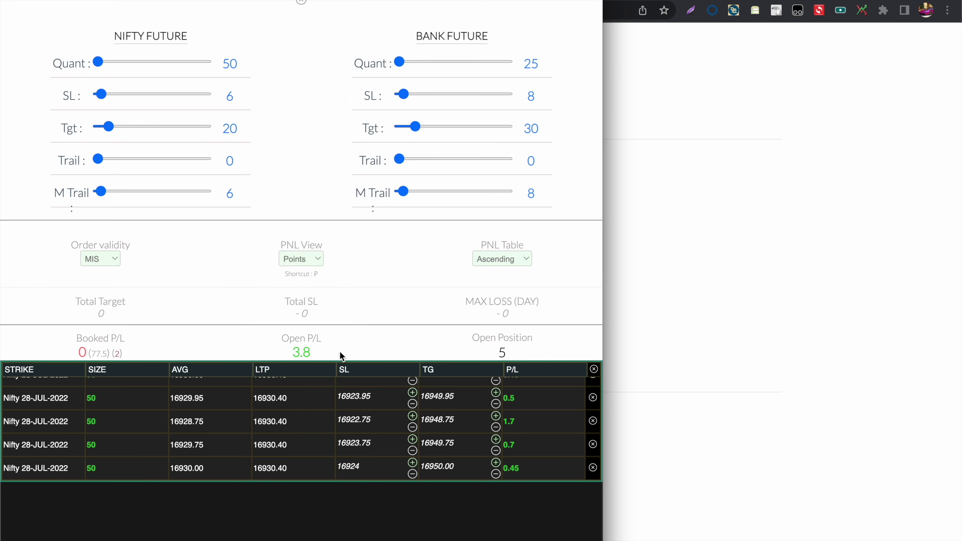
pyautogui.scroll(2, 363, 436)
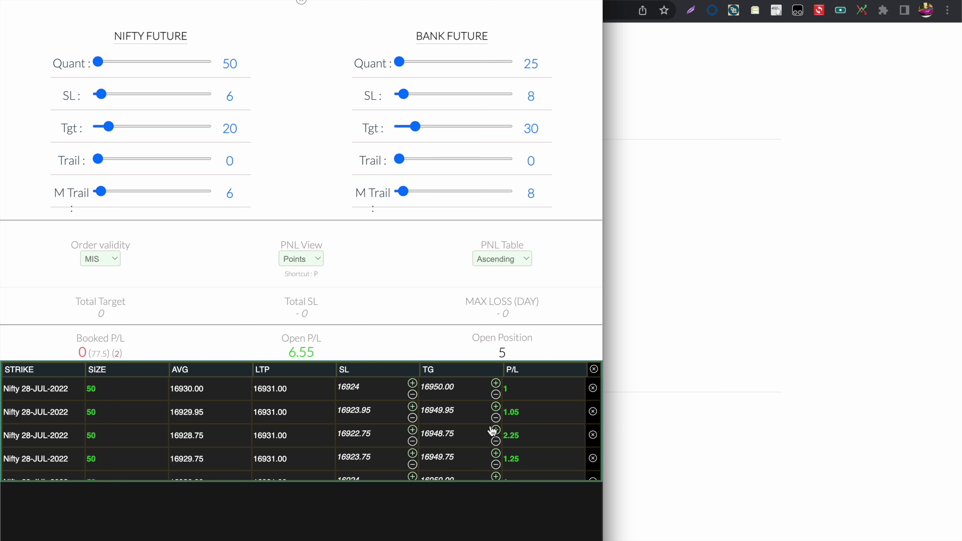
pyautogui.scroll(-1, 477, 423)
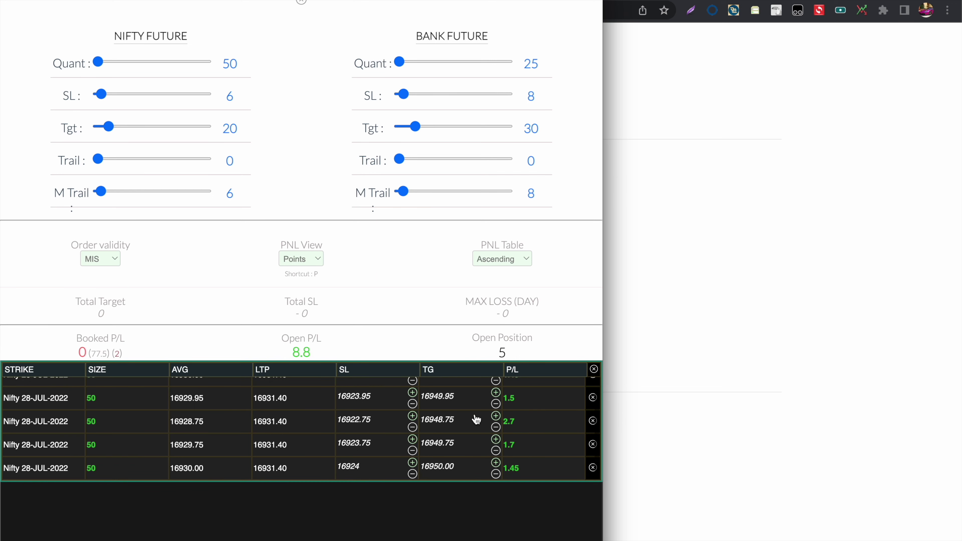
pyautogui.scroll(1, 509, 401)
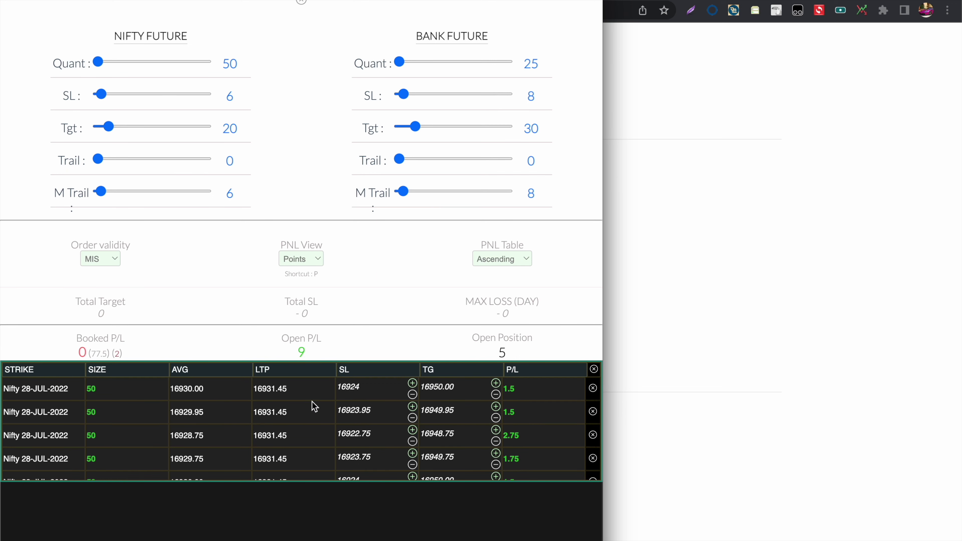
# Switch the PNL View to Rupees, compare the open positions' P/L, and return the view to Points
pyautogui.press('p')
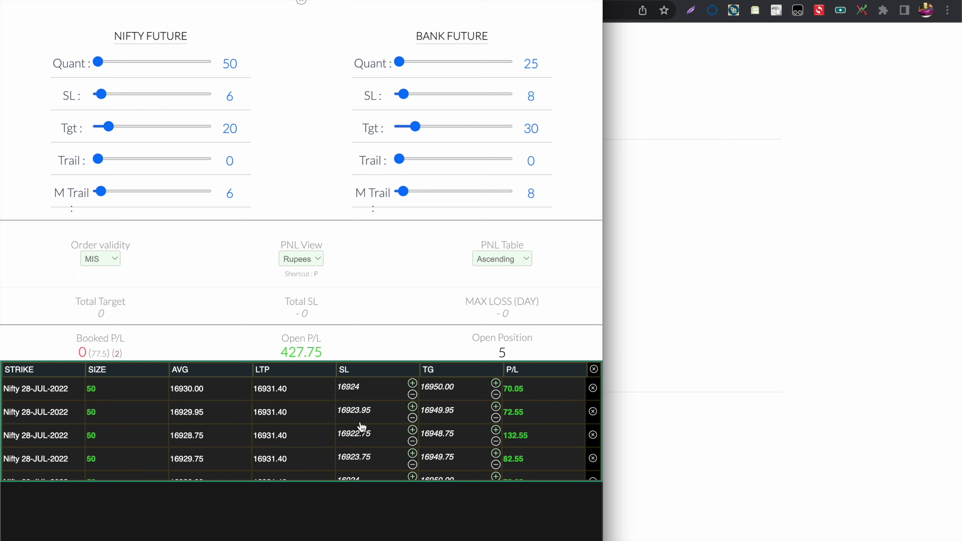
pyautogui.scroll(-1, 360, 423)
pyautogui.scroll(-5, 331, 264)
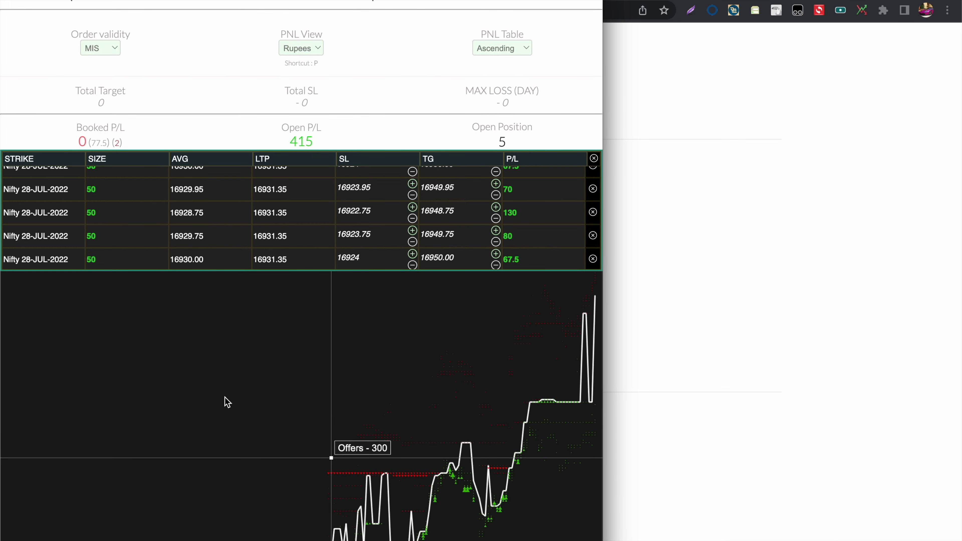
pyautogui.scroll(-1, 93, 267)
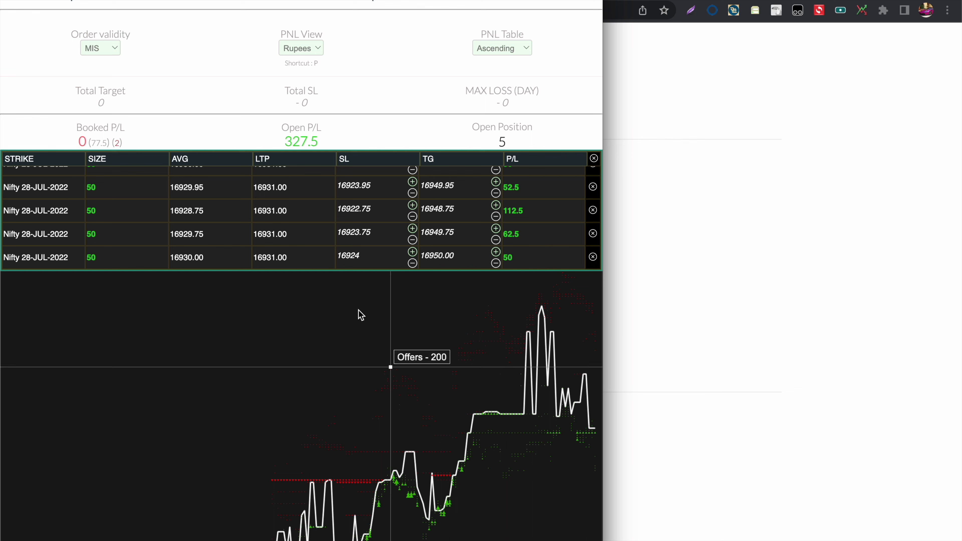
pyautogui.scroll(1, 326, 263)
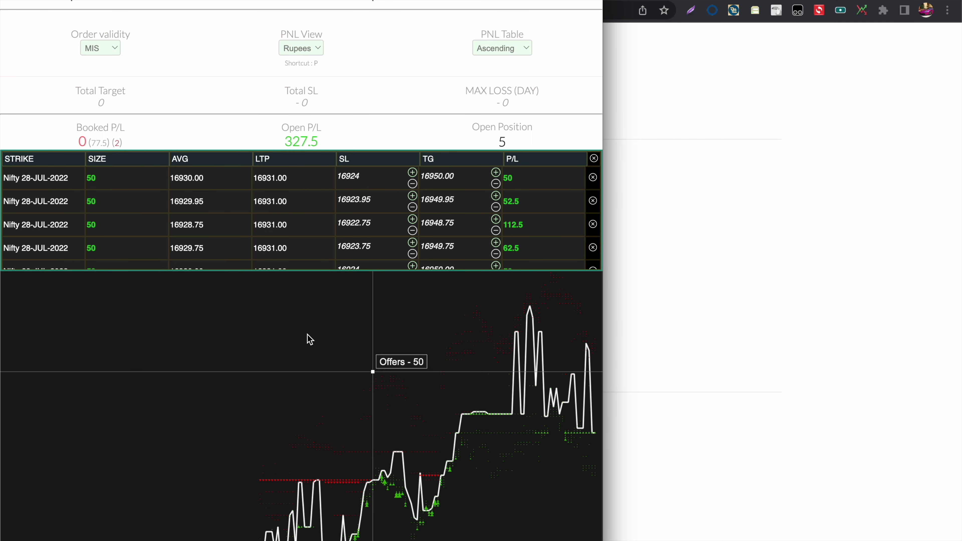
pyautogui.scroll(1, 308, 339)
pyautogui.press('p')
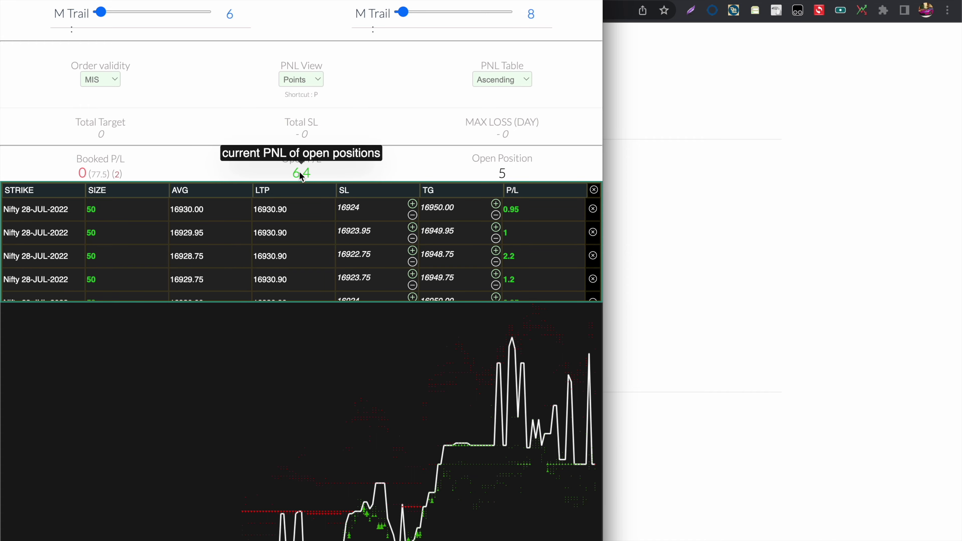
# Export the day's trade logs from the trading window to the Desktop as Tradingtoolx Log _ 28_07_2022.csv
pyautogui.press('super+grave')
pyautogui.hotkey('ctrl', 'Up')
pyautogui.click(166, 192)
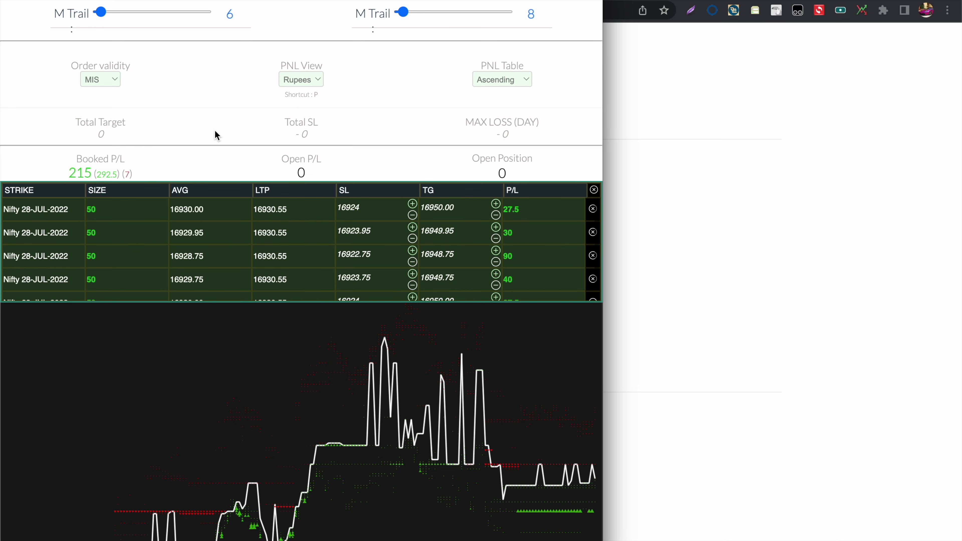
pyautogui.press('l')
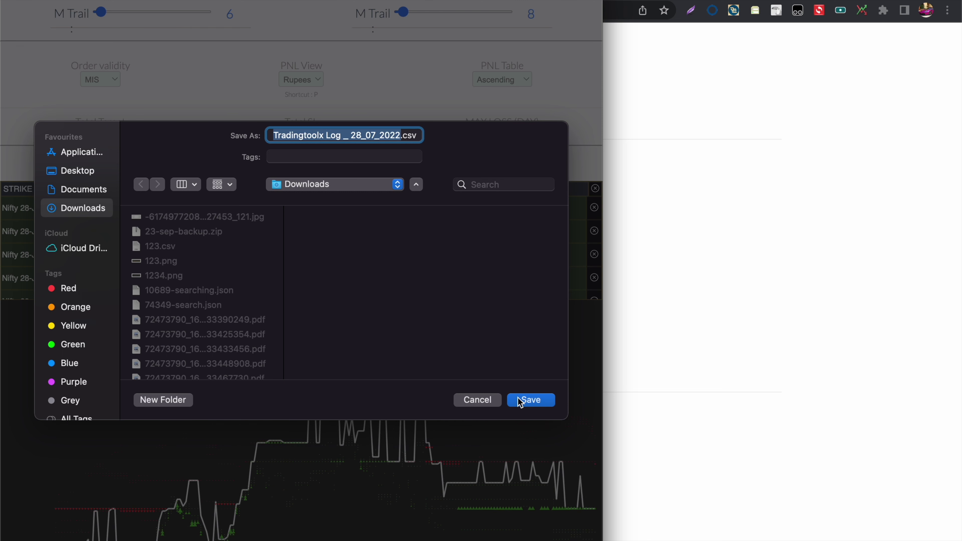
pyautogui.click(77, 171)
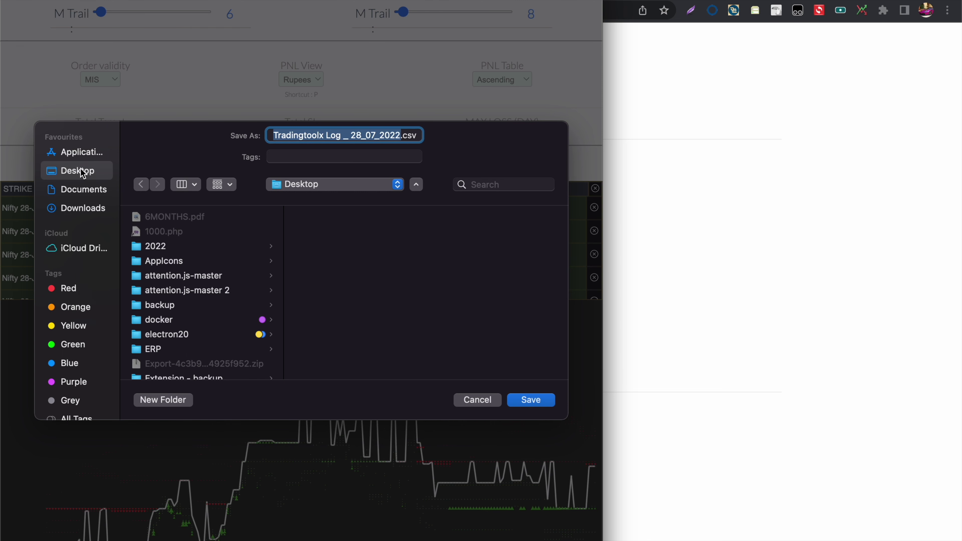
pyautogui.click(521, 402)
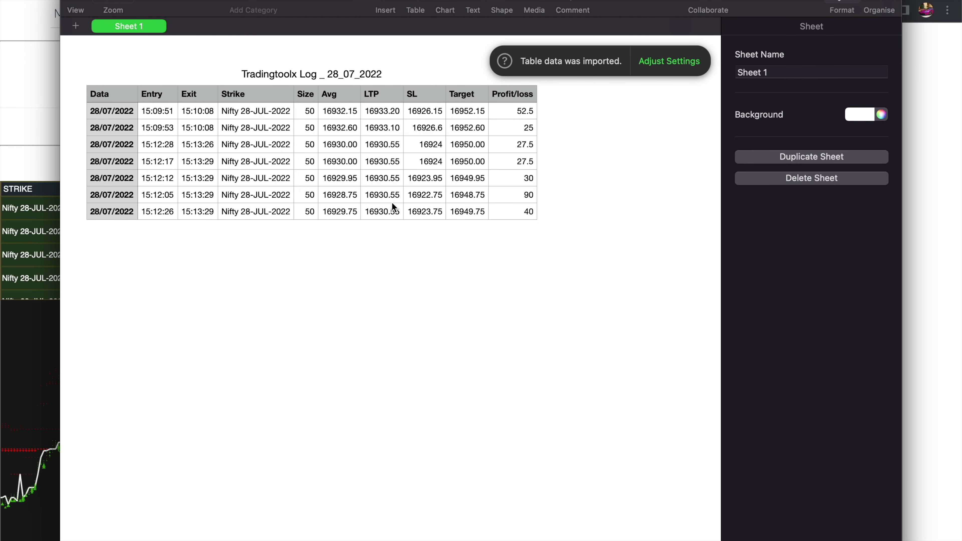
# Review the table of the exported trade log, quit the spreadsheet app and return to the release notes in the browser
pyautogui.moveTo(533, 213); pyautogui.dragTo(111, 67)
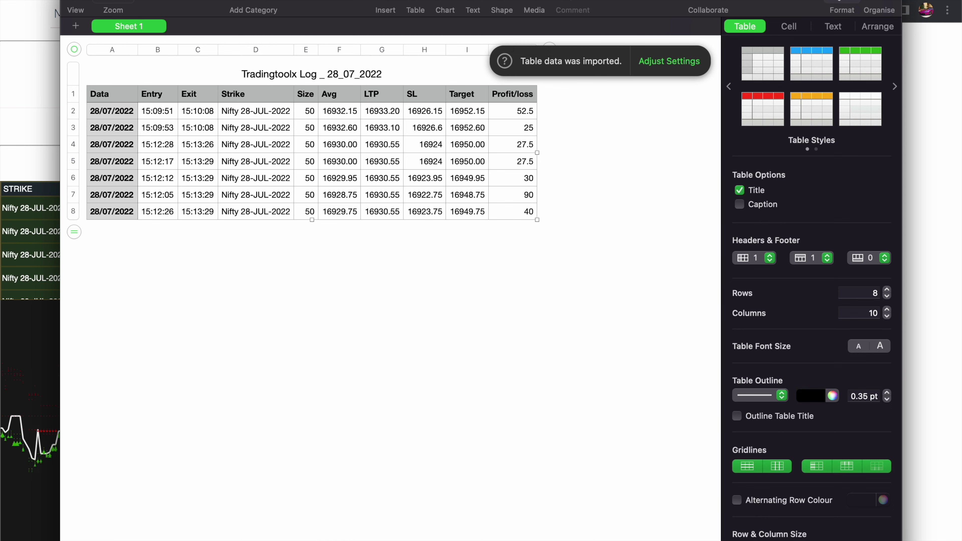
pyautogui.press('super+q')
pyautogui.click(615, 149)
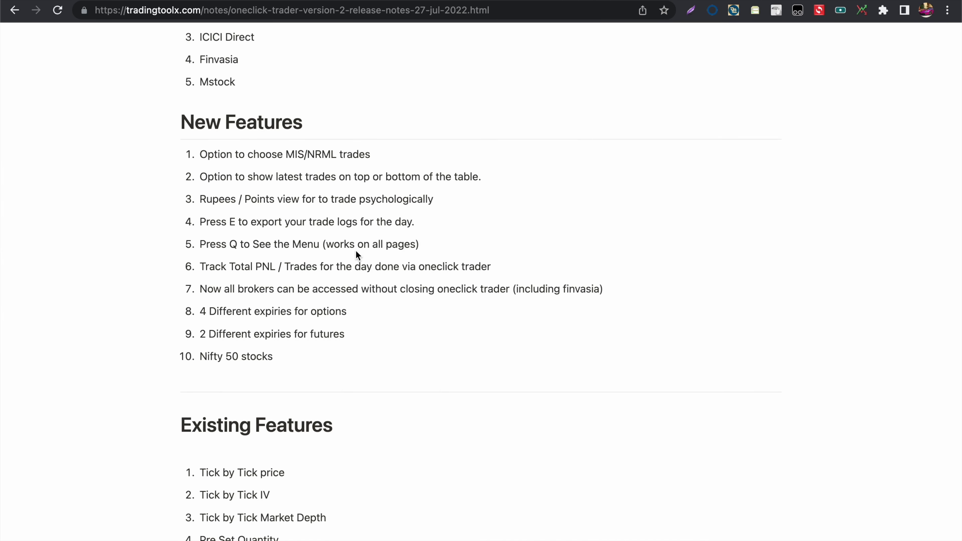
# Show the navigation menu in the trading window, open the Zerodha trading page and return to the release notes
pyautogui.doubleClick(257, 244)
pyautogui.hotkey('ctrl', 'Up')
pyautogui.click(178, 243)
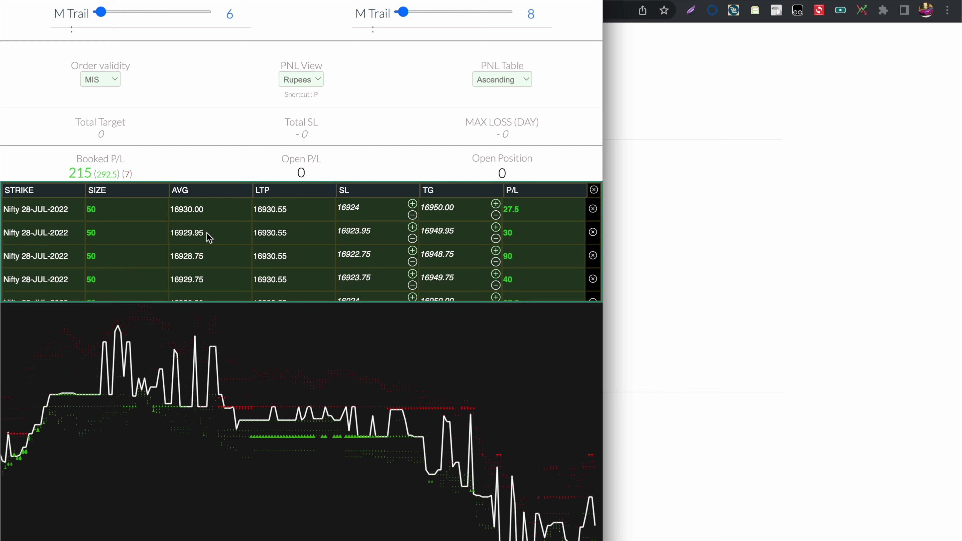
pyautogui.press('q')
pyautogui.click(78, 128)
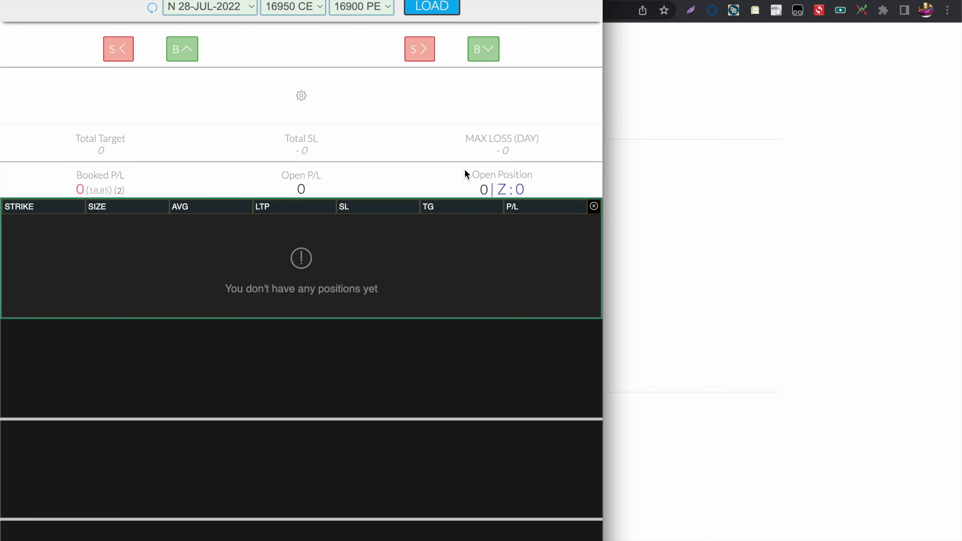
pyautogui.click(644, 188)
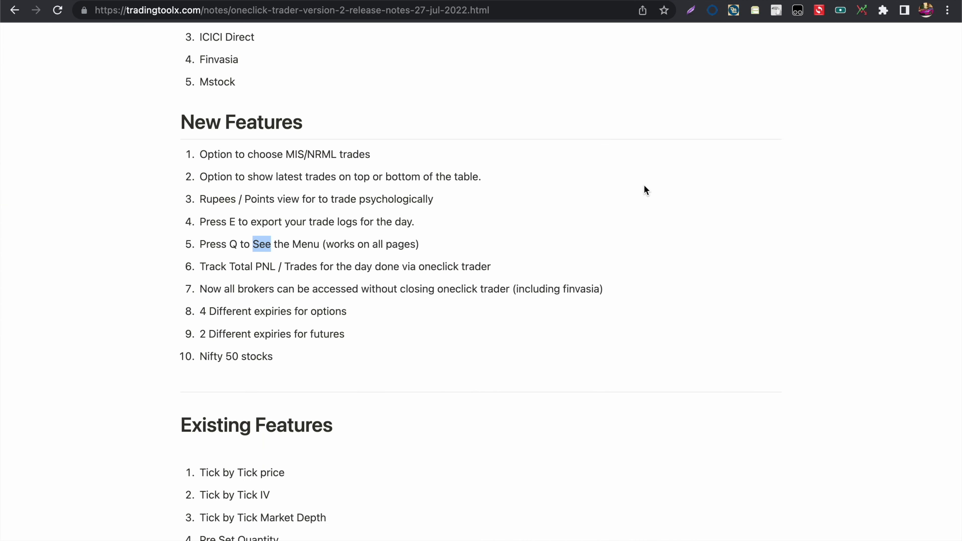
# Check the day's total P/L and trade count beside Booked P/L in the paper trading window
pyautogui.click(290, 265)
pyautogui.press('super+Tab')
pyautogui.scroll(-10, 100, 391)
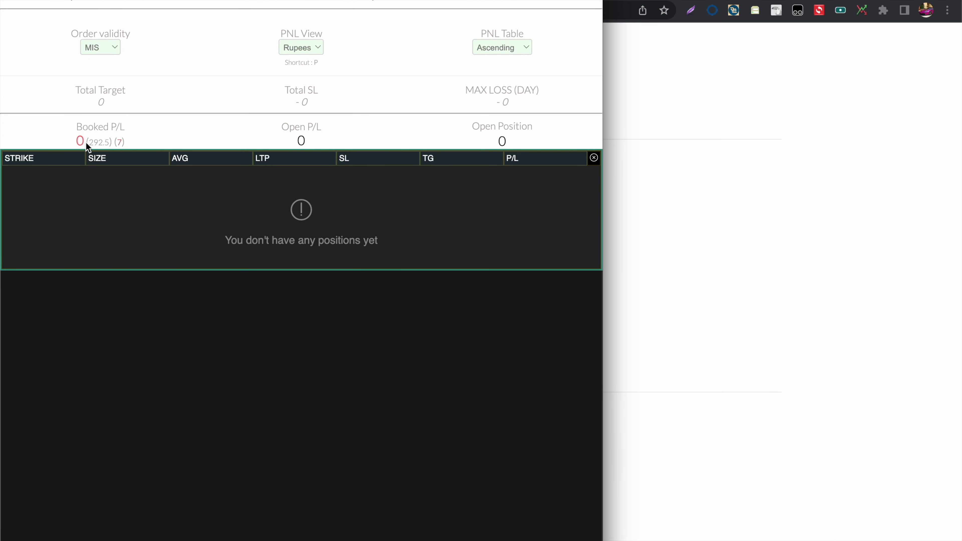
pyautogui.moveTo(99, 144)
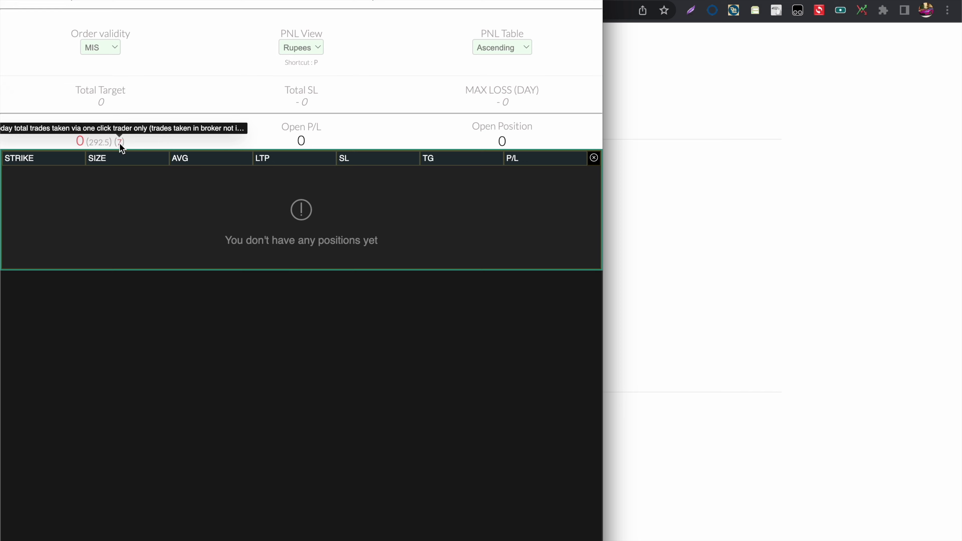
pyautogui.click(629, 222)
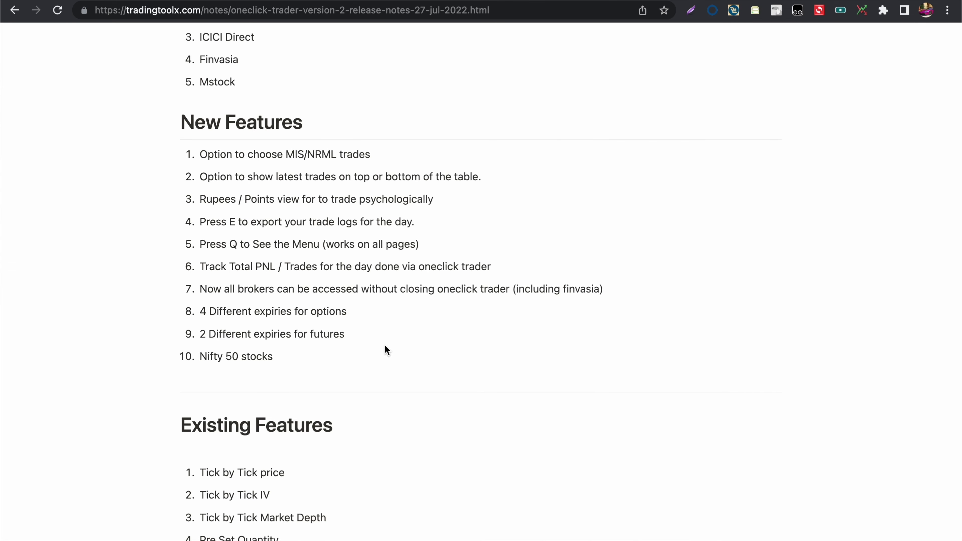
# Open the Finvasia page in the trading window and log in to SHOONYA with the account PIN
pyautogui.scroll(-2, 336, 304)
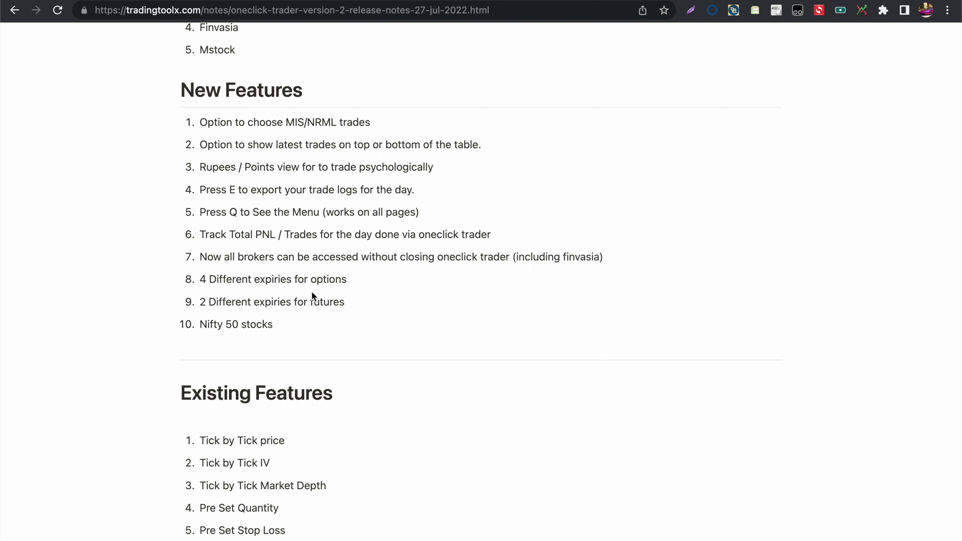
pyautogui.hotkey('ctrl', 'Up')
pyautogui.click(138, 199)
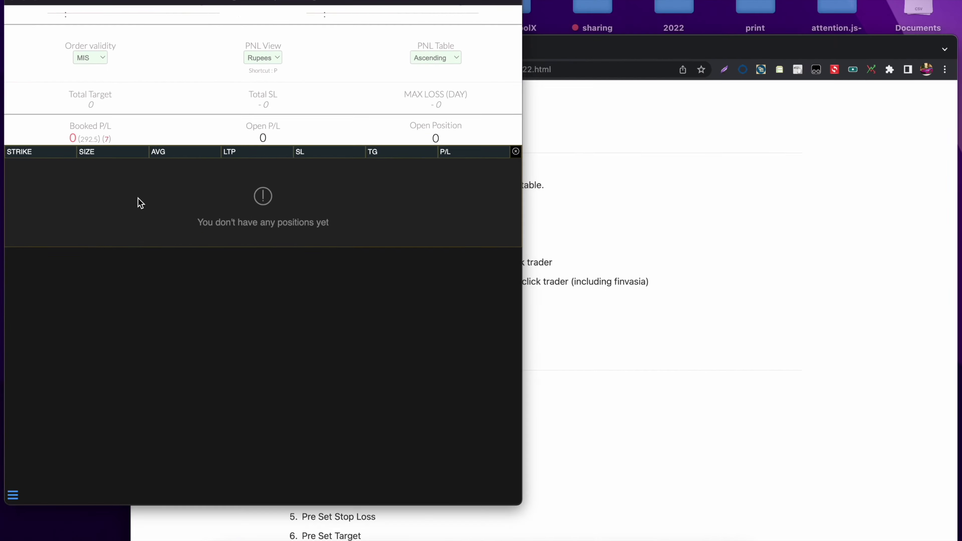
pyautogui.click(68, 196)
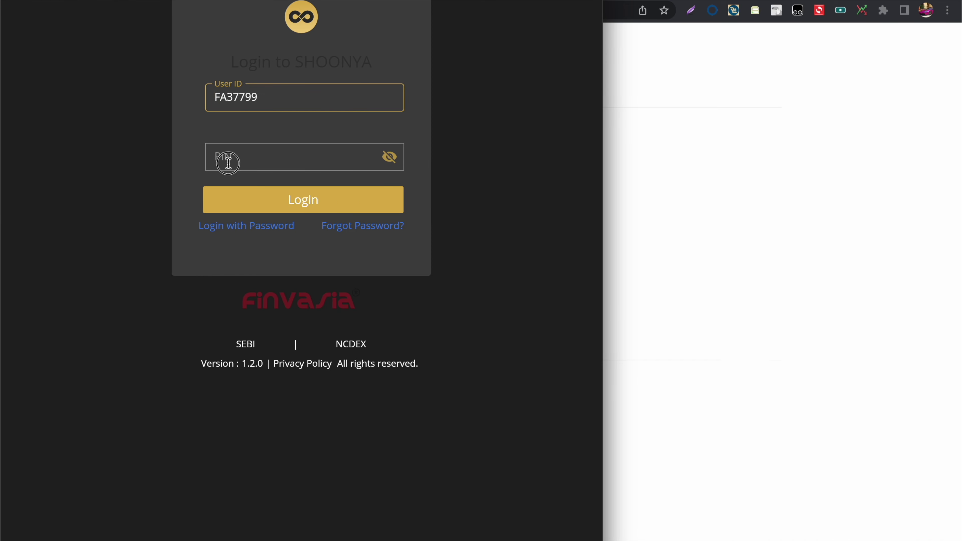
pyautogui.click(229, 163)
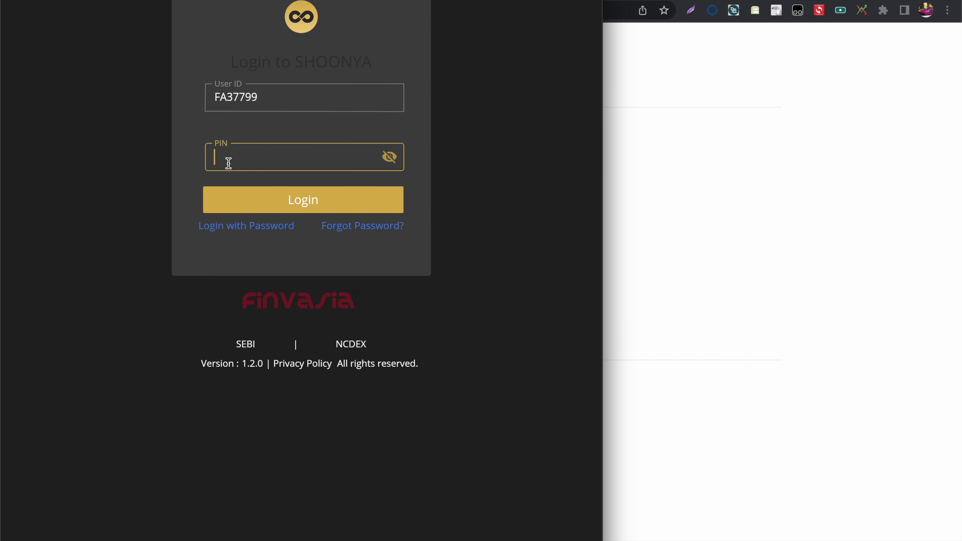
pyautogui.write('••••')
pyautogui.press('Return')
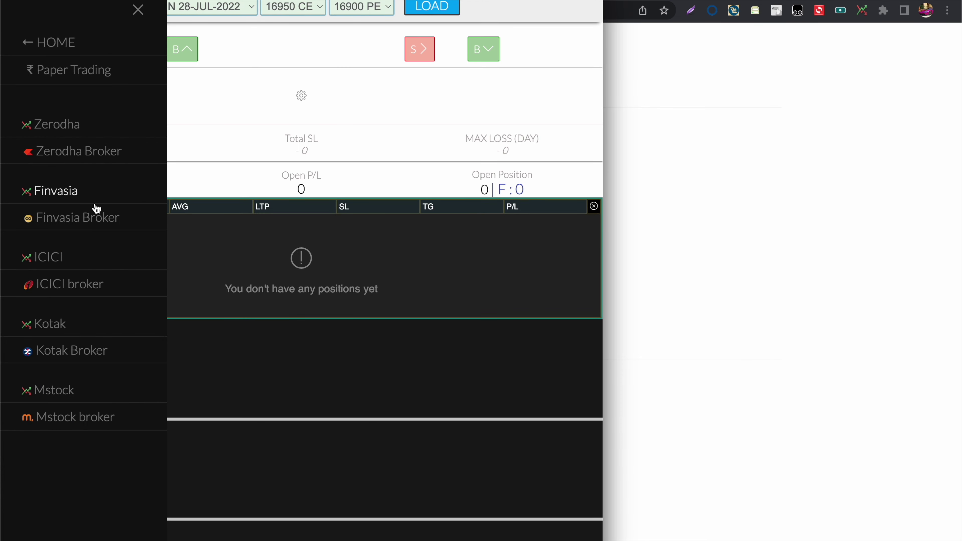
# Open the Finvasia Broker site, view its Positions page, and close it together with the navigation menu
pyautogui.click(111, 217)
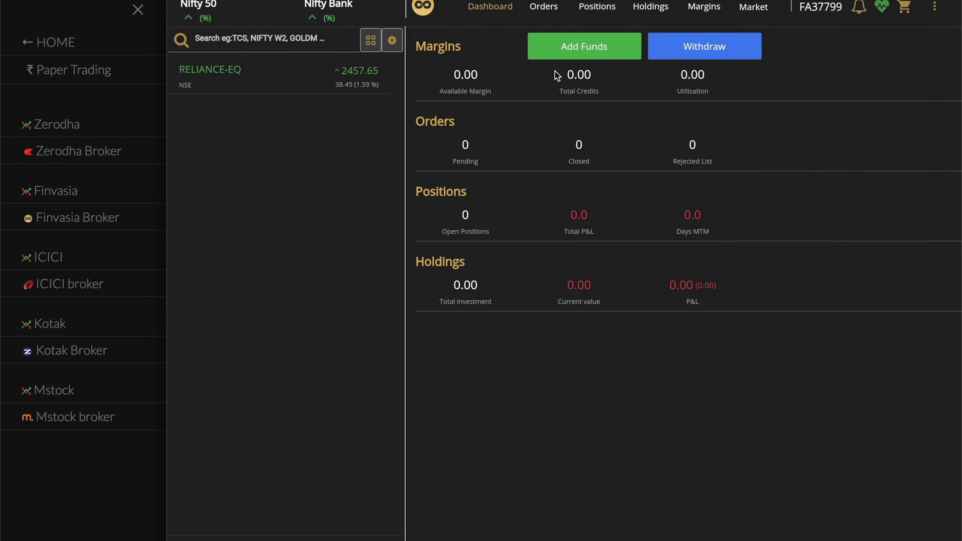
pyautogui.click(607, 10)
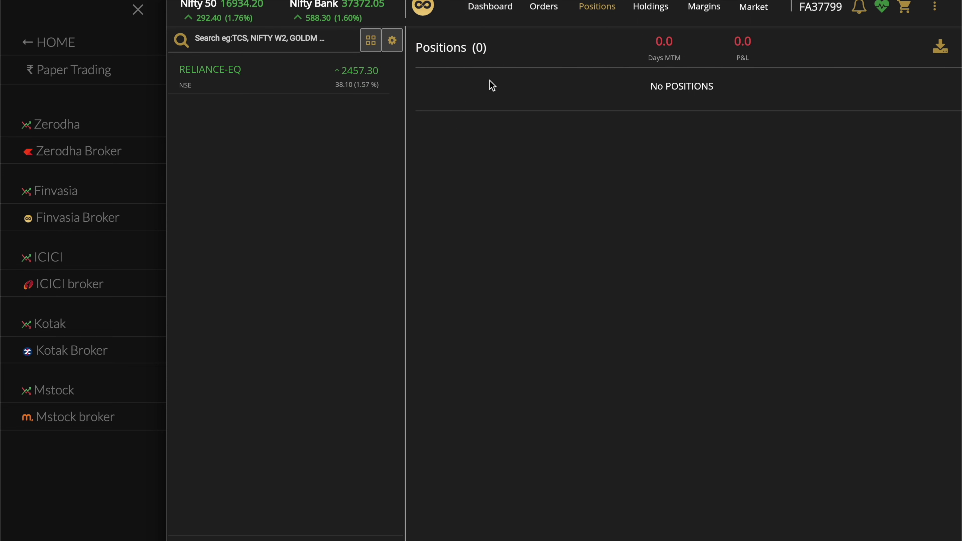
pyautogui.click(173, 1)
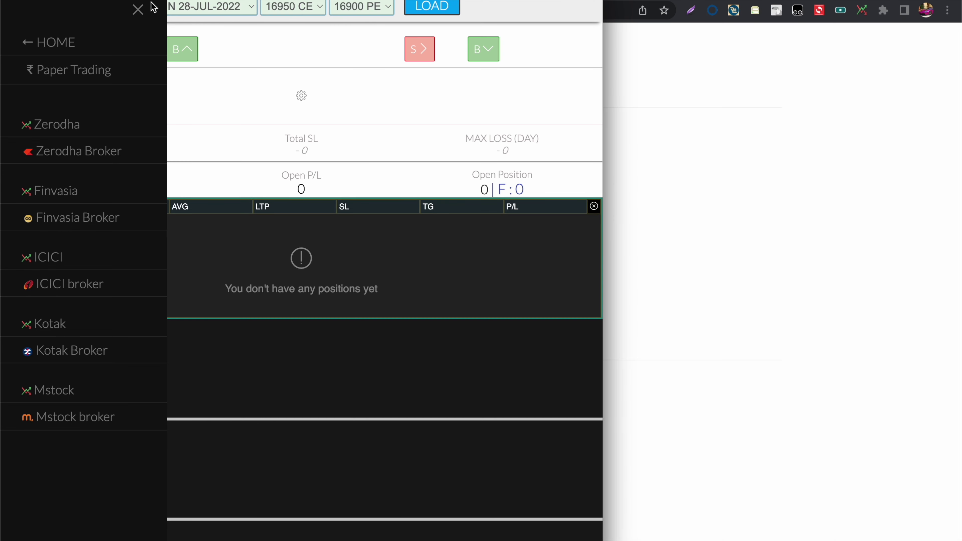
pyautogui.click(138, 11)
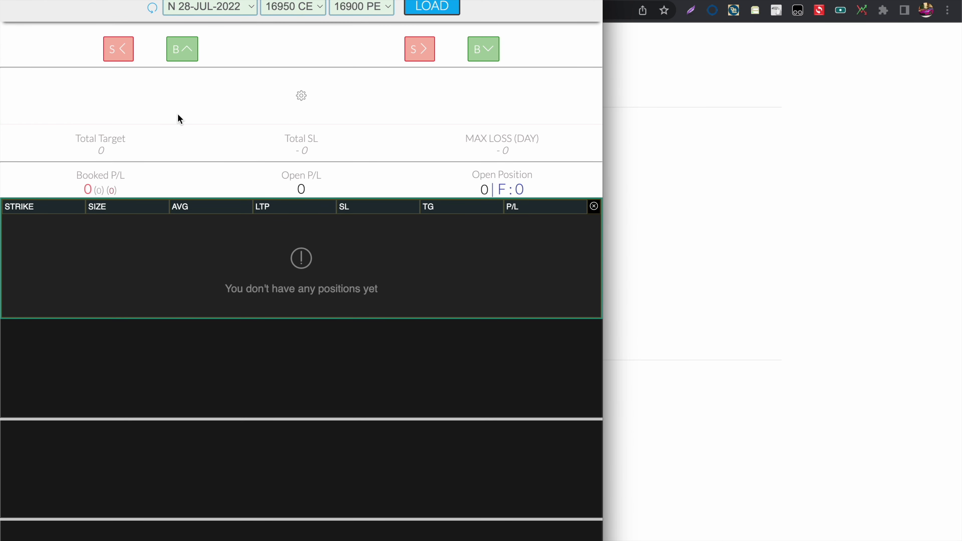
pyautogui.click(659, 220)
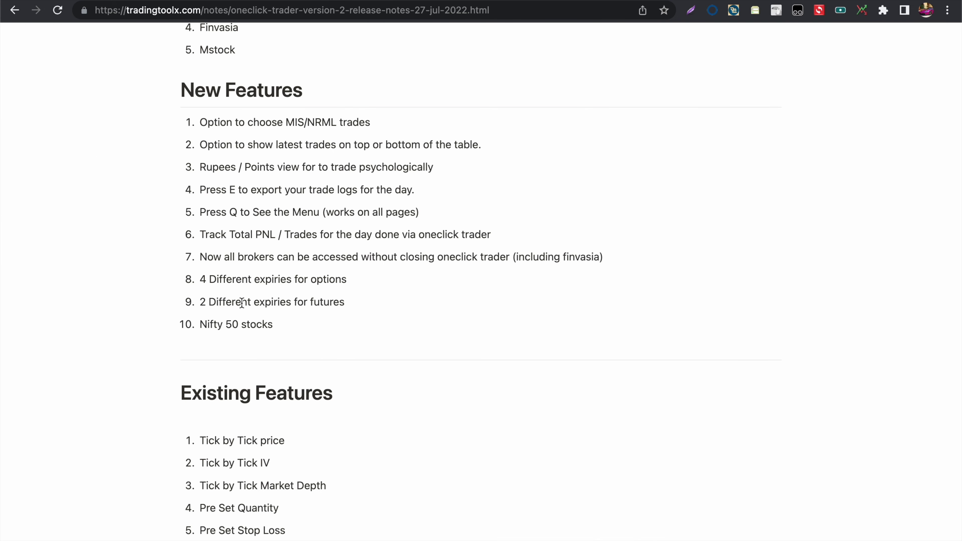
# Load RELIANCE from the Nifty 50 Stocks in the SHOONYA trading window and view its chart
pyautogui.hotkey('ctrl', 'Up')
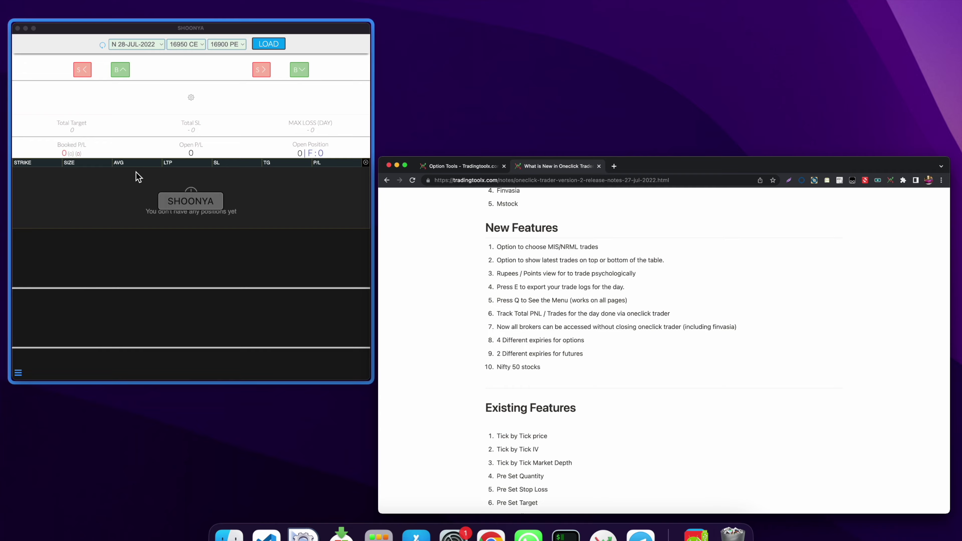
pyautogui.click(135, 176)
pyautogui.click(198, 14)
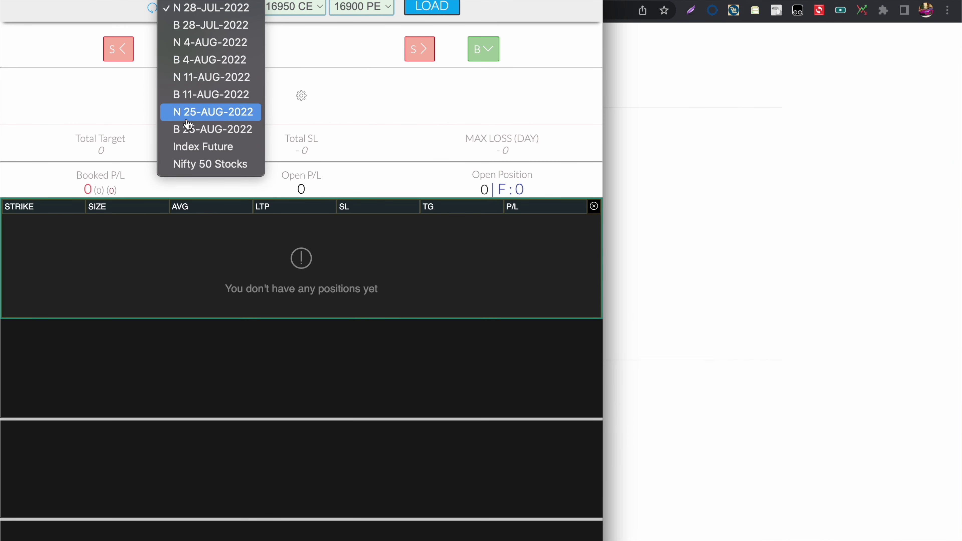
pyautogui.click(229, 164)
pyautogui.click(286, 7)
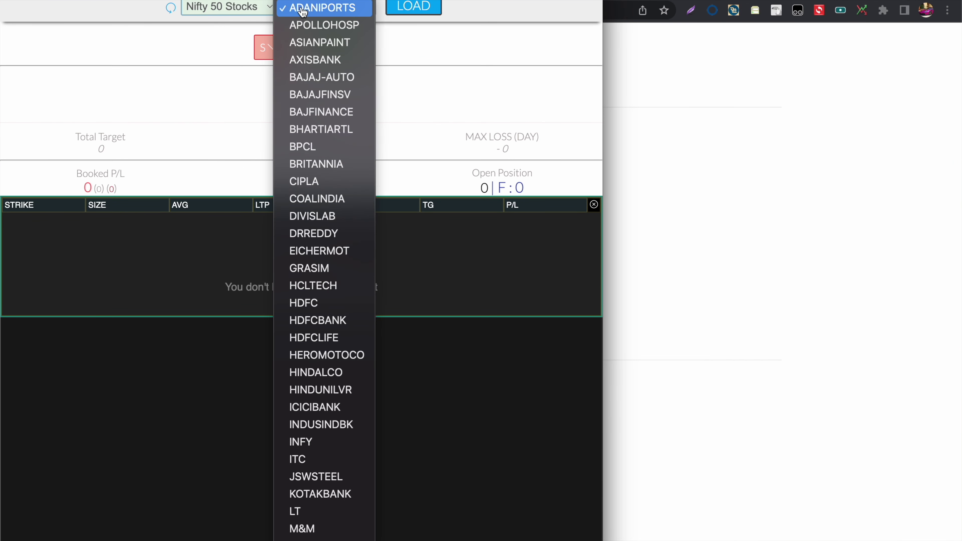
pyautogui.scroll(-4, 303, 19)
pyautogui.press('Return')
pyautogui.click(410, 6)
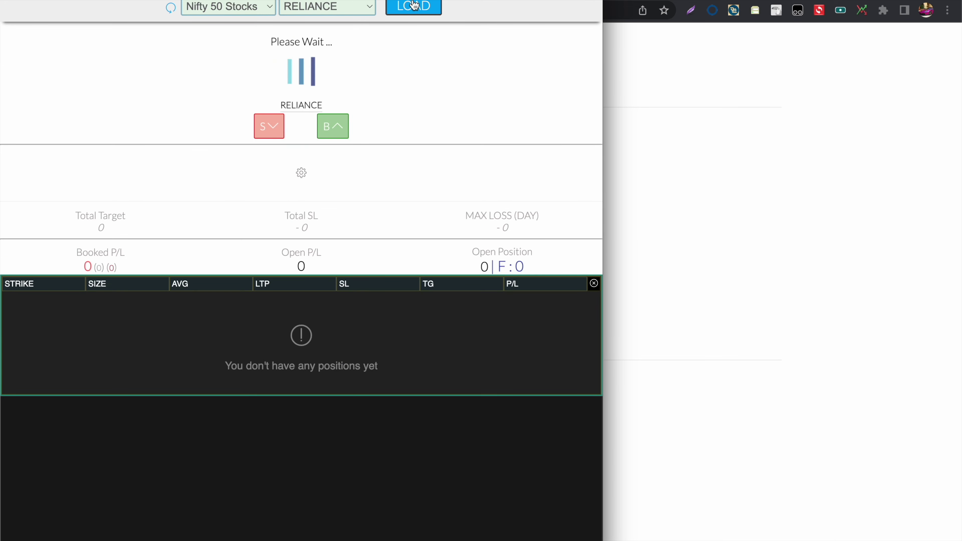
pyautogui.scroll(-4, 225, 216)
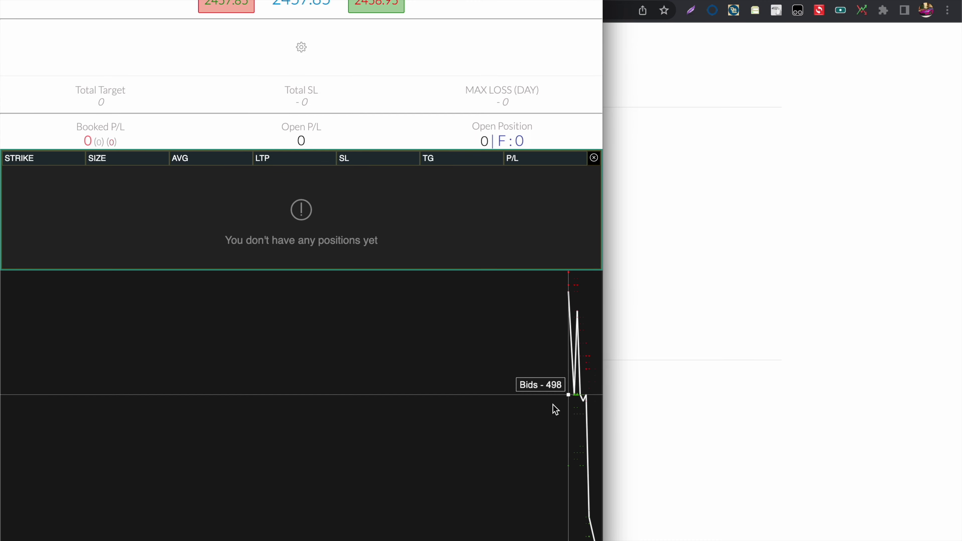
# Read the Existing Features and New Shortcuts in the release notes and check the options positions table in the trading window
pyautogui.click(685, 316)
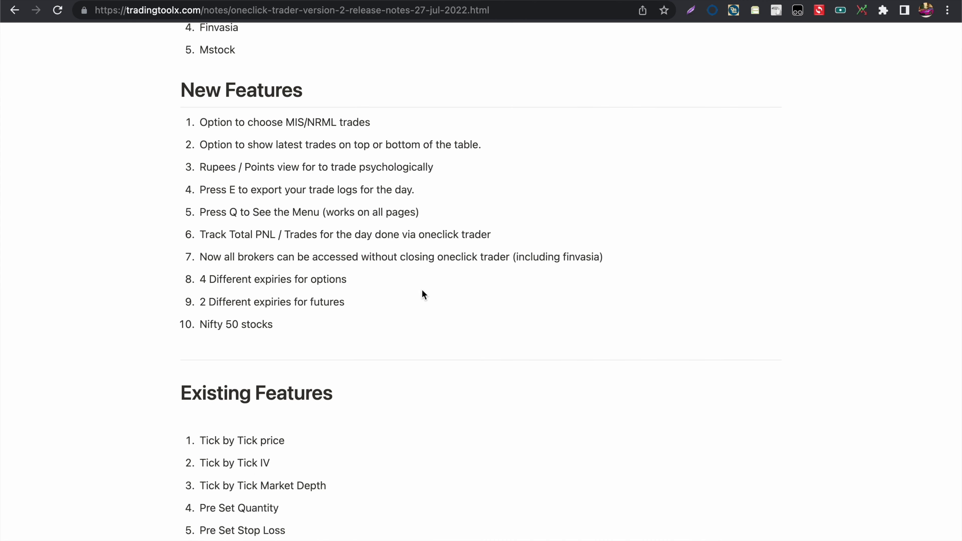
pyautogui.scroll(-5, 377, 307)
pyautogui.scroll(-1, 377, 307)
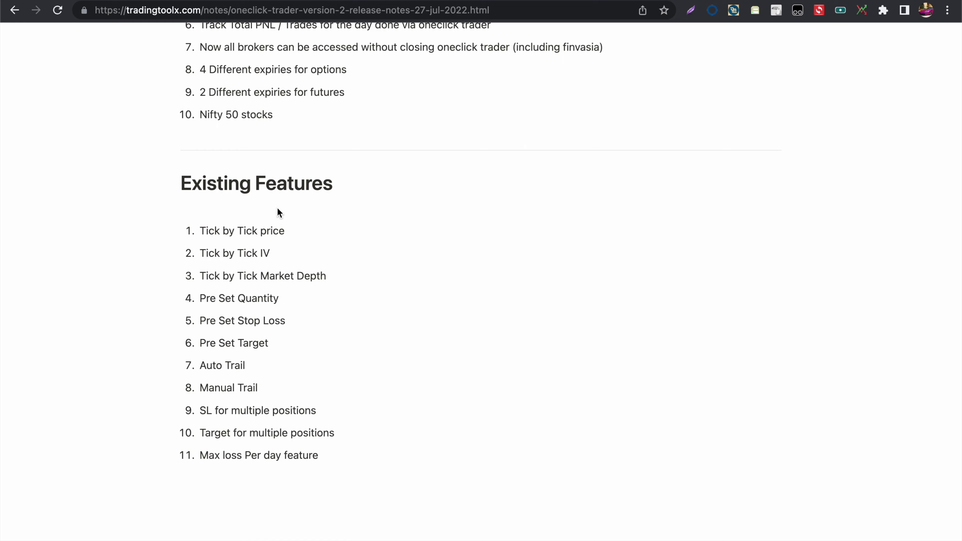
pyautogui.scroll(-8, 271, 215)
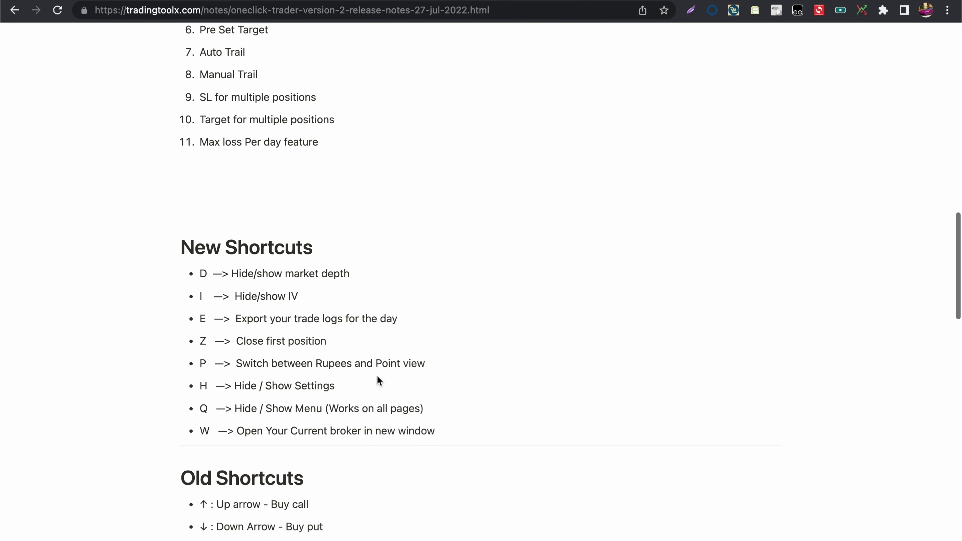
pyautogui.hotkey('ctrl', 'Up')
pyautogui.click(154, 261)
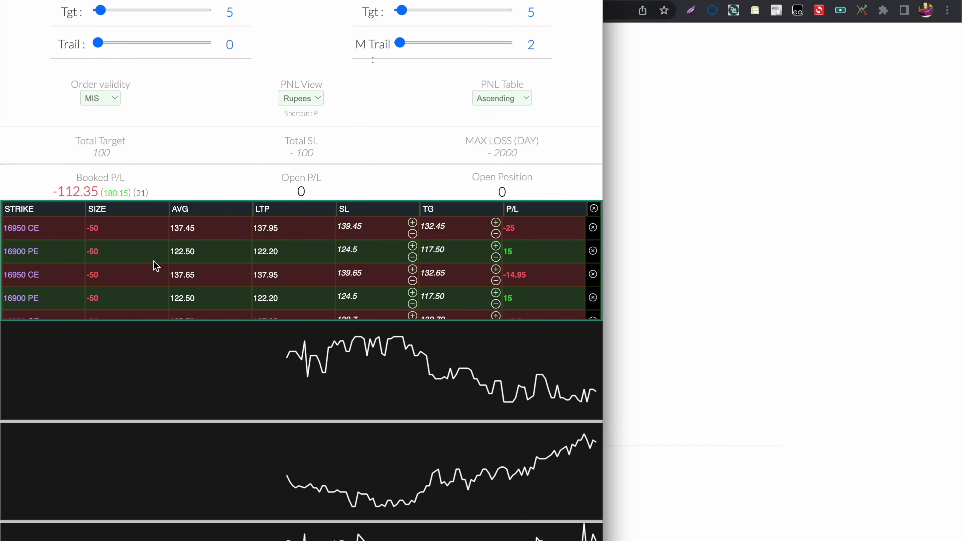
pyautogui.click(698, 326)
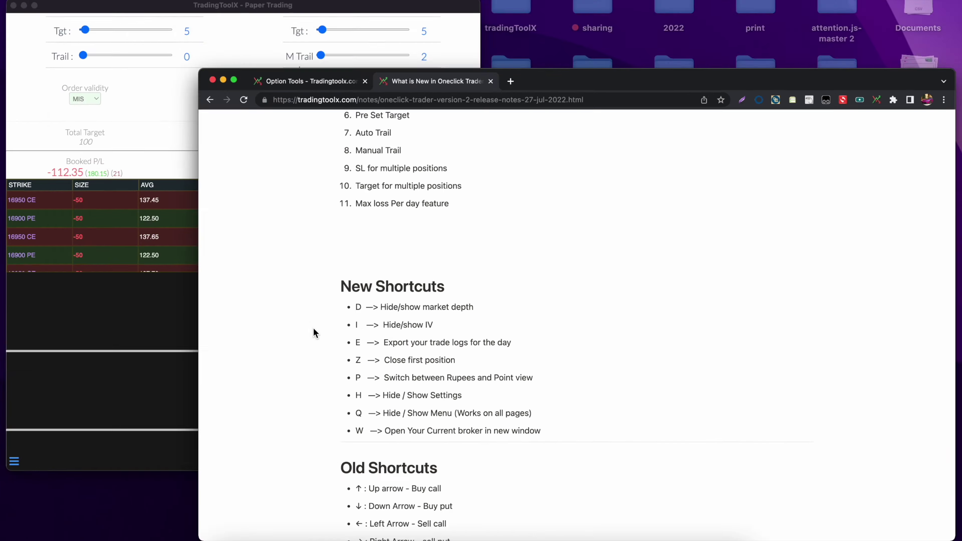
# Start an export of the day's trade logs from the trading window and cancel it
pyautogui.click(178, 295)
pyautogui.press('e')
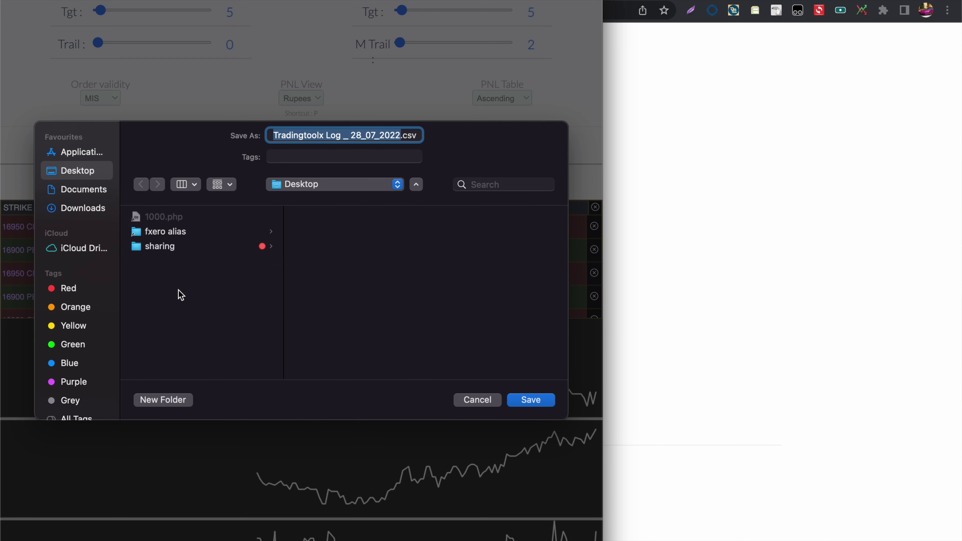
pyautogui.click(479, 401)
pyautogui.click(696, 314)
# Buy three 50-quantity 16950 CE positions in the trading window
pyautogui.scroll(-1, 470, 360)
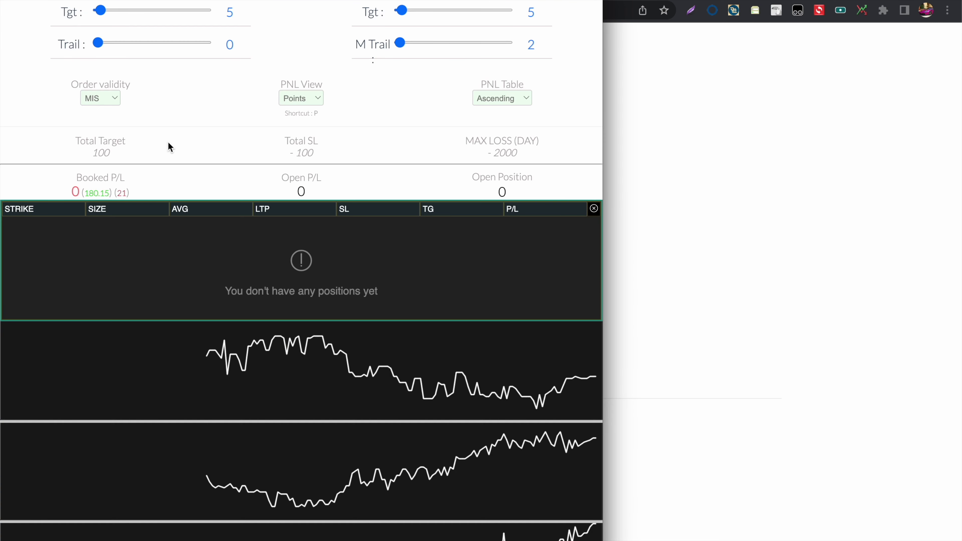
pyautogui.press('Up')
pyautogui.press('Up')
pyautogui.press('Up')
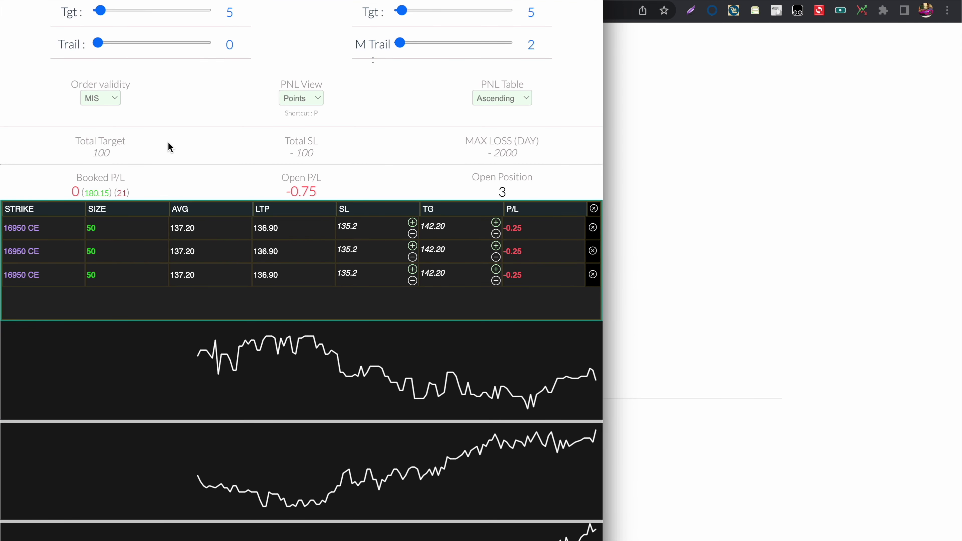
# Switch the PNL View repeatedly between Points and Rupees, ending on Rupees
pyautogui.press('p')
pyautogui.press('p')
pyautogui.press('p')
pyautogui.press('p')
pyautogui.press('p')
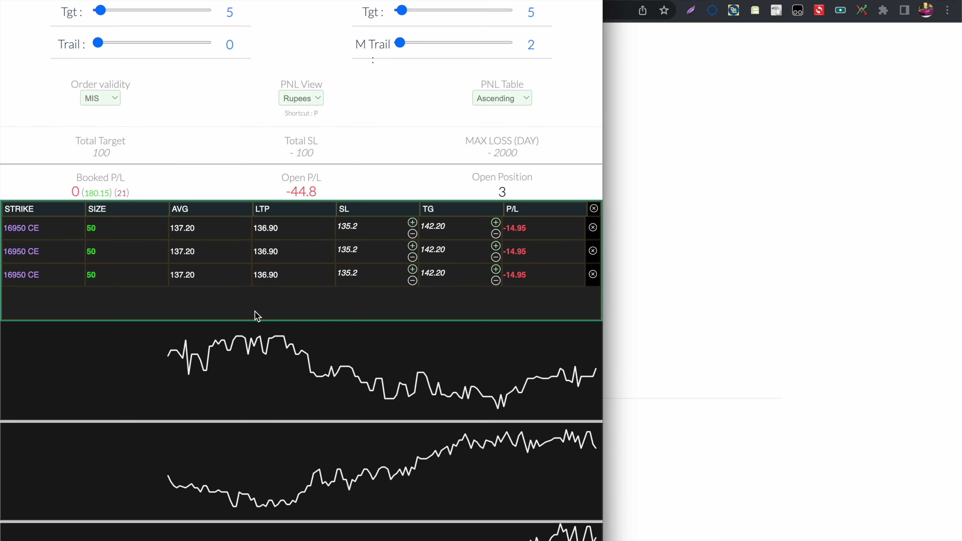
pyautogui.press('p')
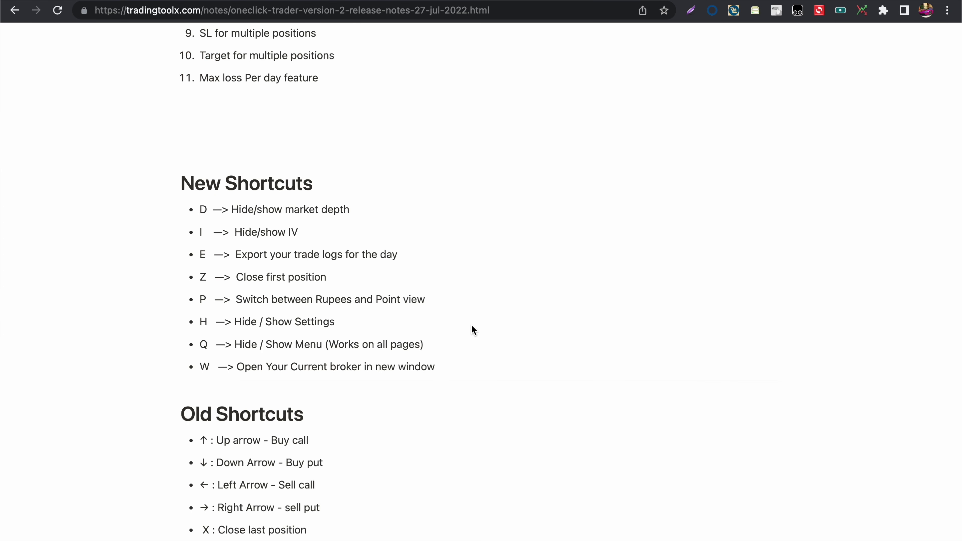
# Check the position-closing shortcuts in the release notes, and close the first and last 16950 CE positions in the trading window
pyautogui.scroll(-2, 472, 326)
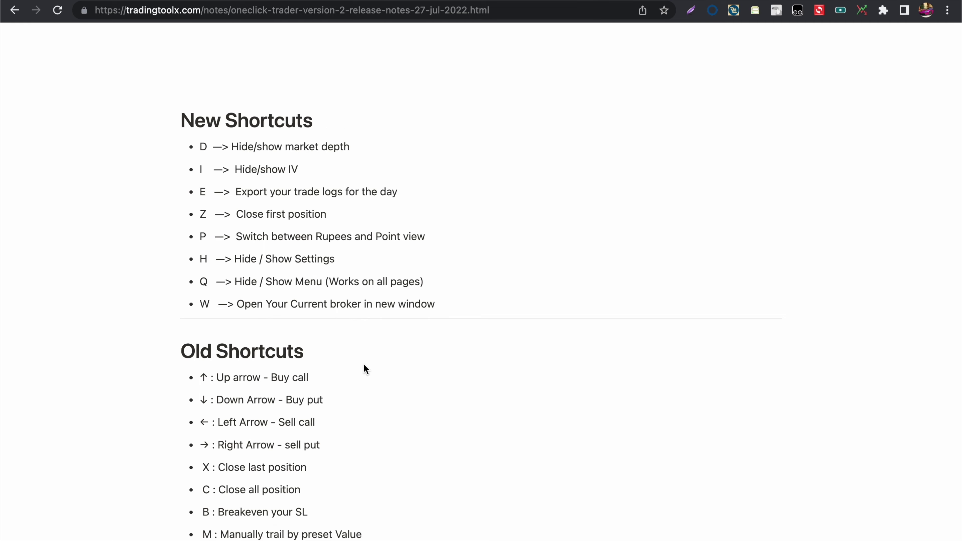
pyautogui.scroll(-1, 365, 370)
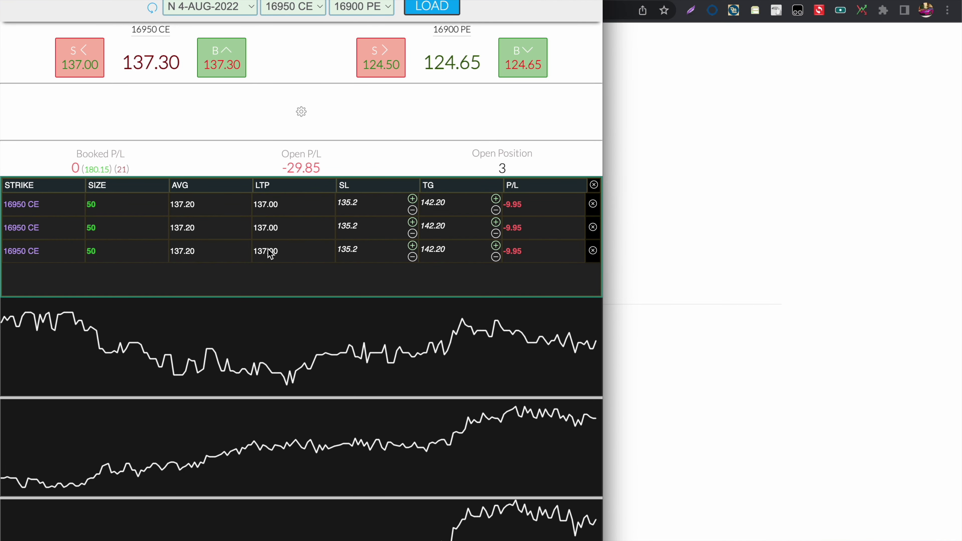
pyautogui.press('Left')
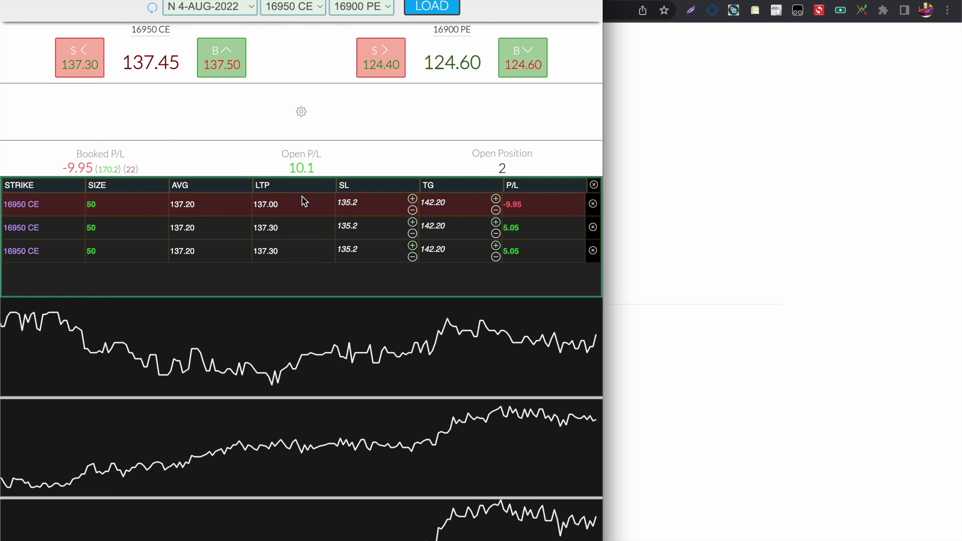
pyautogui.press('Left')
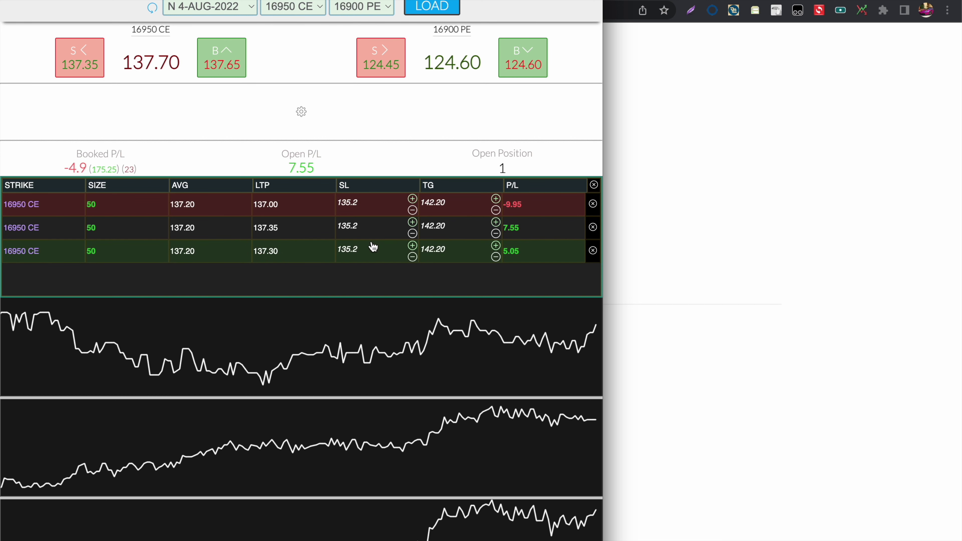
# Buy three more 50-quantity 16950 CE positions
pyautogui.press('Up')
pyautogui.press('Up')
pyautogui.press('Up')
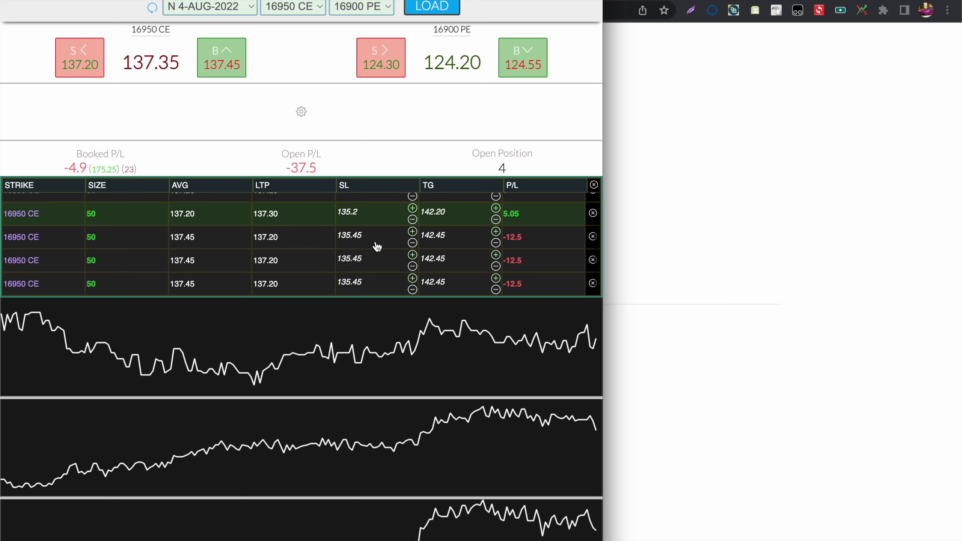
# Close the open 16950 CE positions one after another and clear the positions table
pyautogui.scroll(-2, 378, 247)
pyautogui.press('Left')
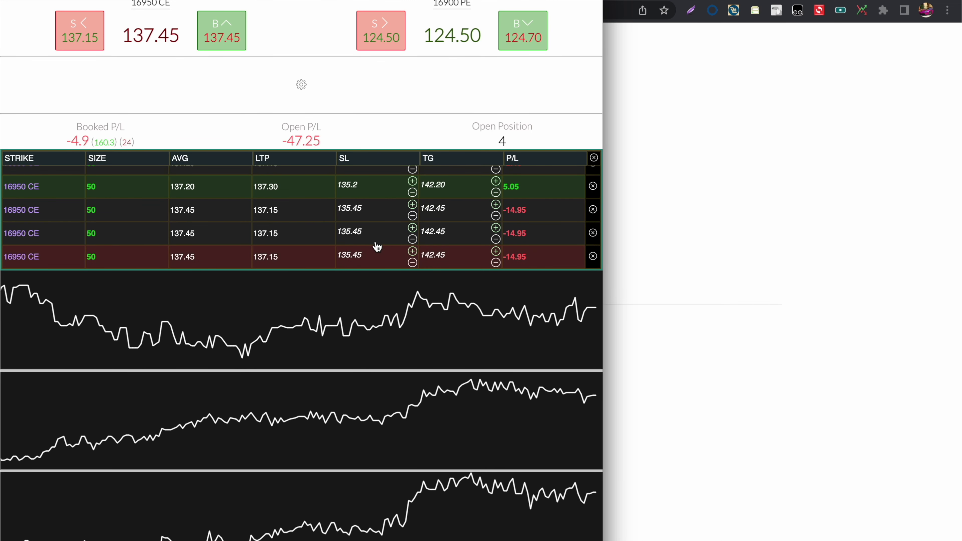
pyautogui.press('Left')
pyautogui.scroll(2, 395, 242)
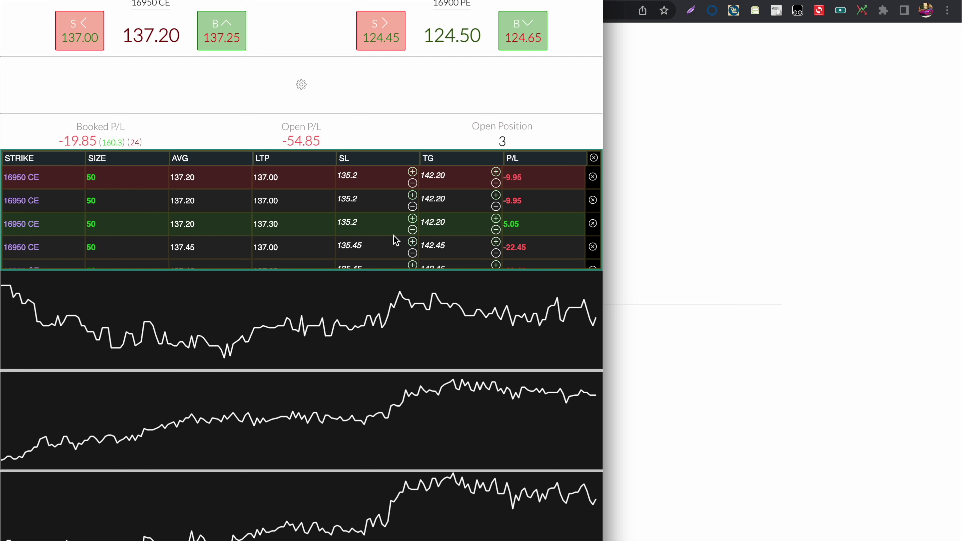
pyautogui.press('Left')
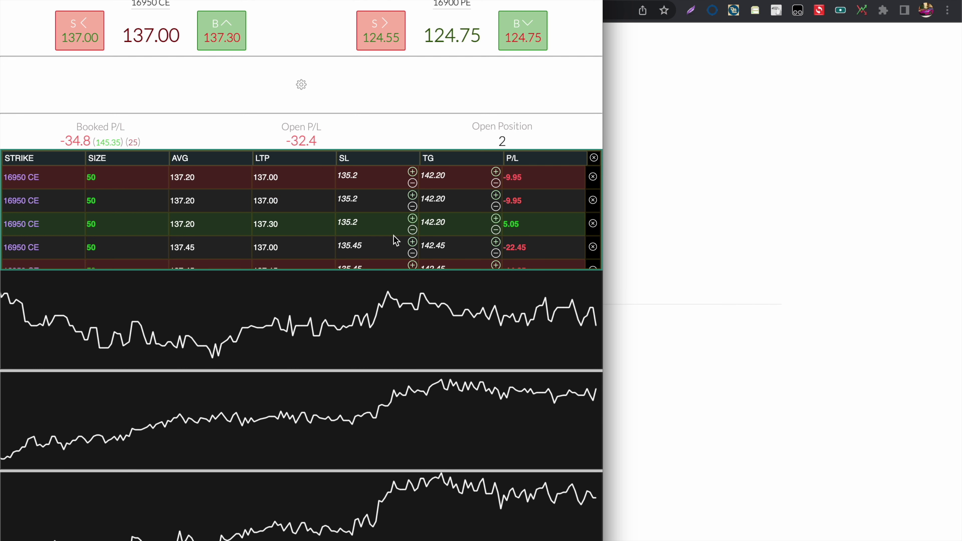
pyautogui.press('Left')
pyautogui.press('Left')
# Buy a 50-quantity 16950 CE position and several 50-quantity 16900 PE positions, and close all of them at once
pyautogui.press('Up')
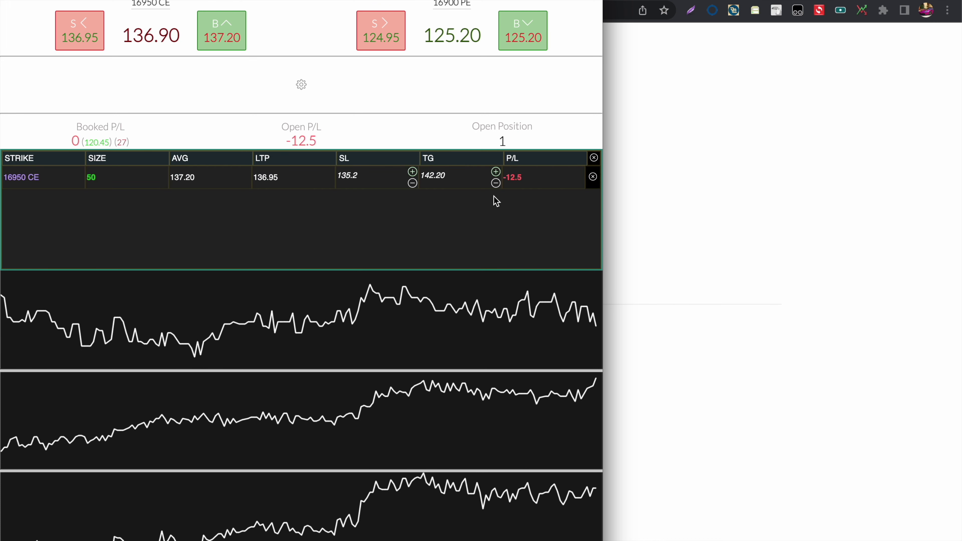
pyautogui.press('Down')
pyautogui.press('Down')
pyautogui.press('Down')
pyautogui.press('Down')
pyautogui.press('Escape')
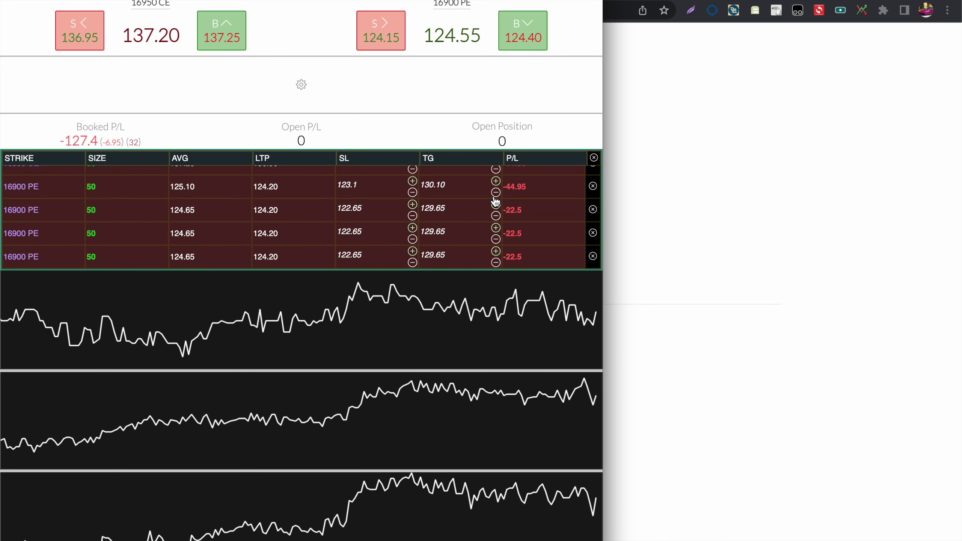
# In the Zerodha trading window, open the current broker in a separate window, view its positions and close it
pyautogui.click(303, 89)
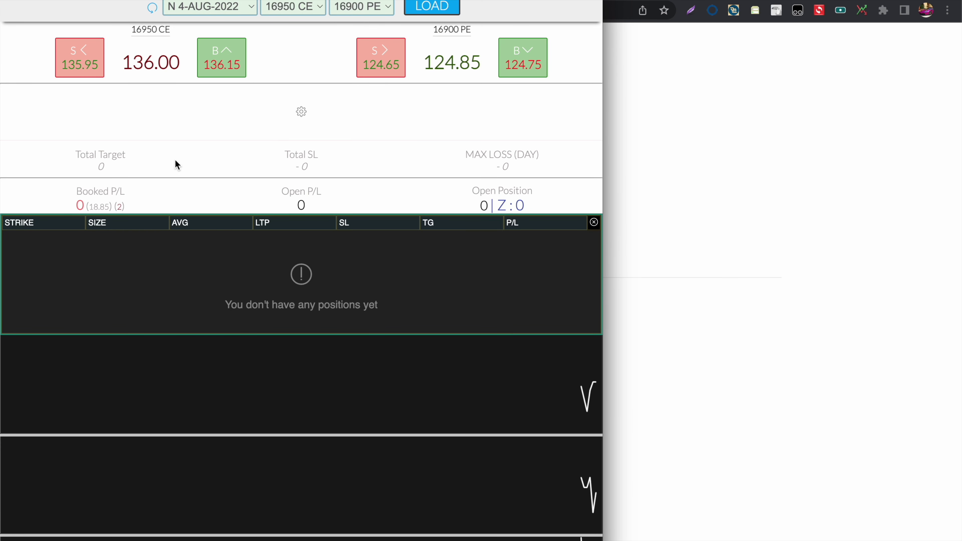
pyautogui.click(299, 115)
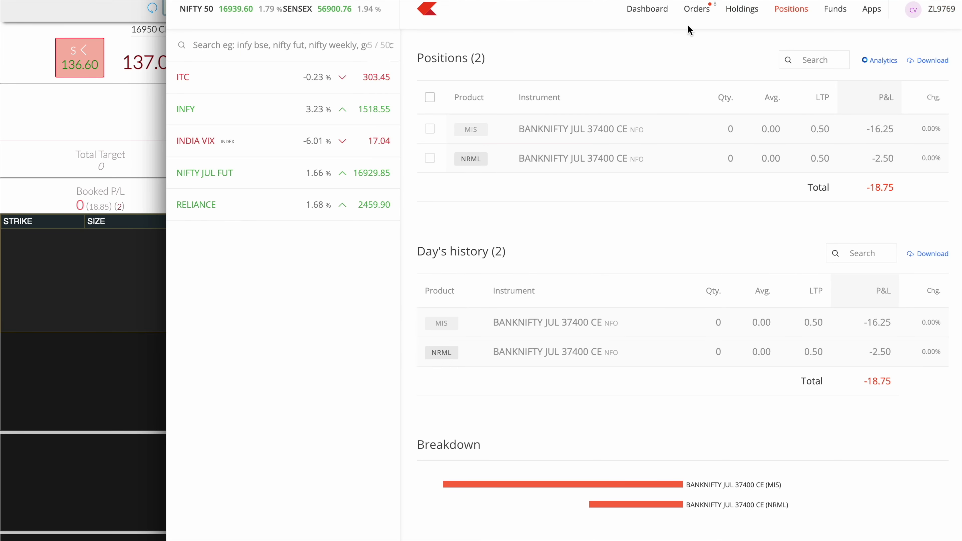
pyautogui.press('super+w')
pyautogui.scroll(-2, 177, 119)
pyautogui.scroll(2, 175, 115)
pyautogui.click(176, 116)
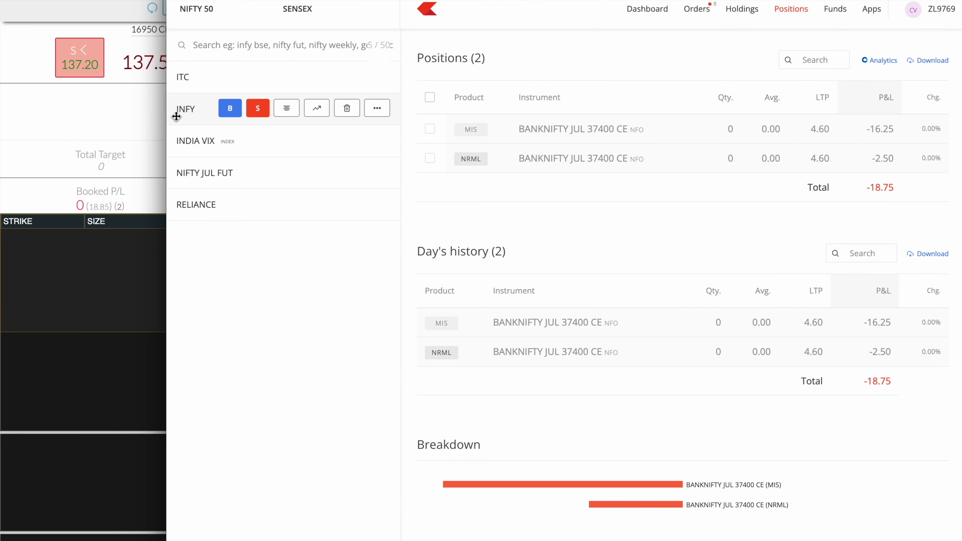
pyautogui.press('super+w')
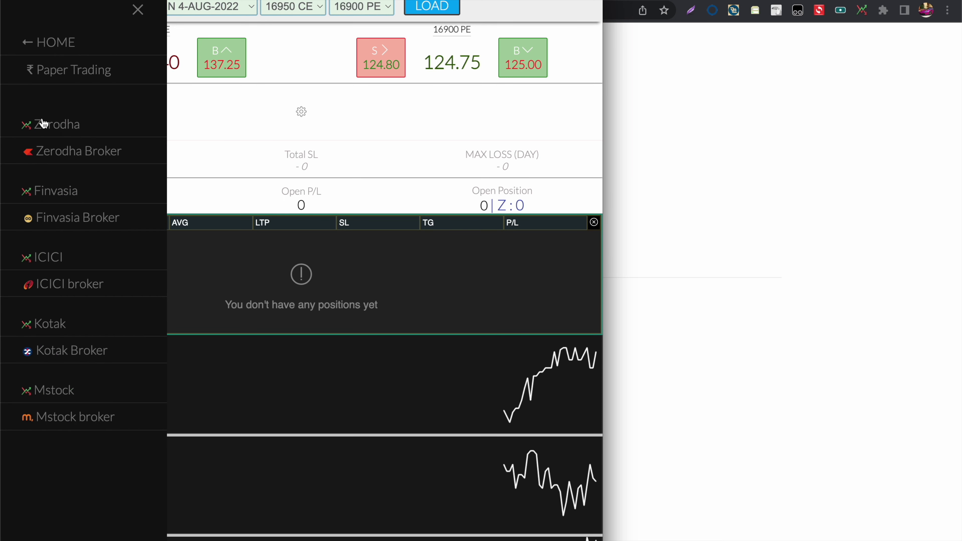
# Switch the trading window to Finvasia and back to Paper Trading
pyautogui.click(47, 193)
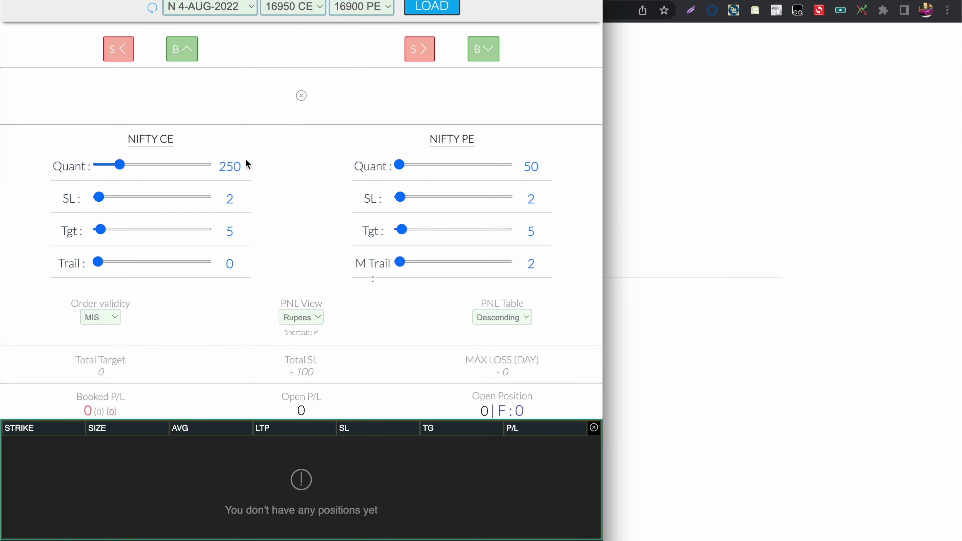
pyautogui.press('m')
pyautogui.click(97, 71)
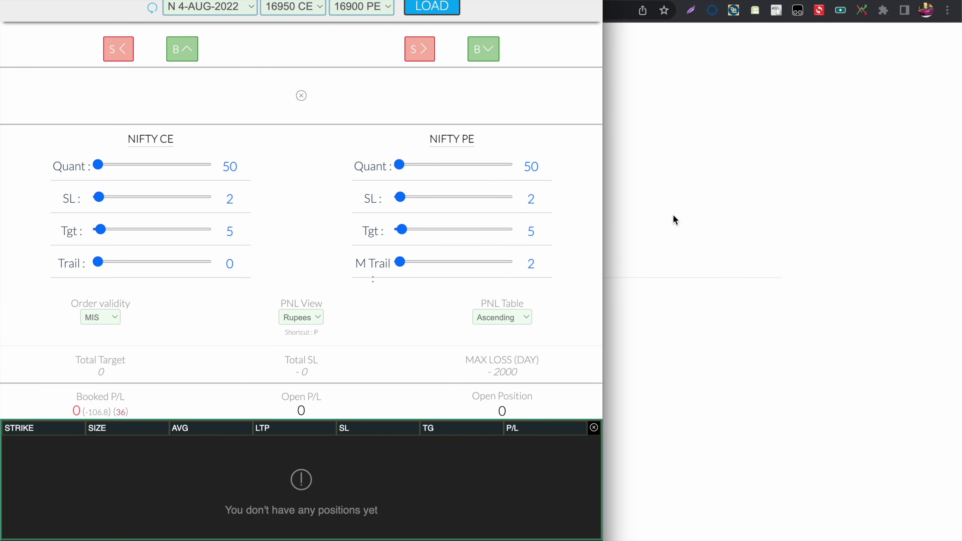
# Switch to the release notes in the browser and read the Old Shortcuts and Other Notes
pyautogui.click(673, 214)
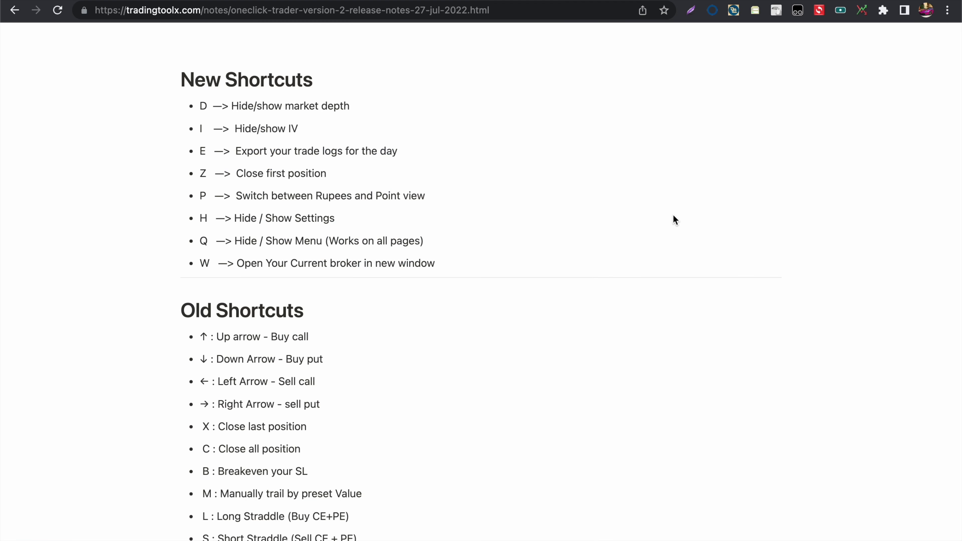
pyautogui.scroll(-3, 313, 262)
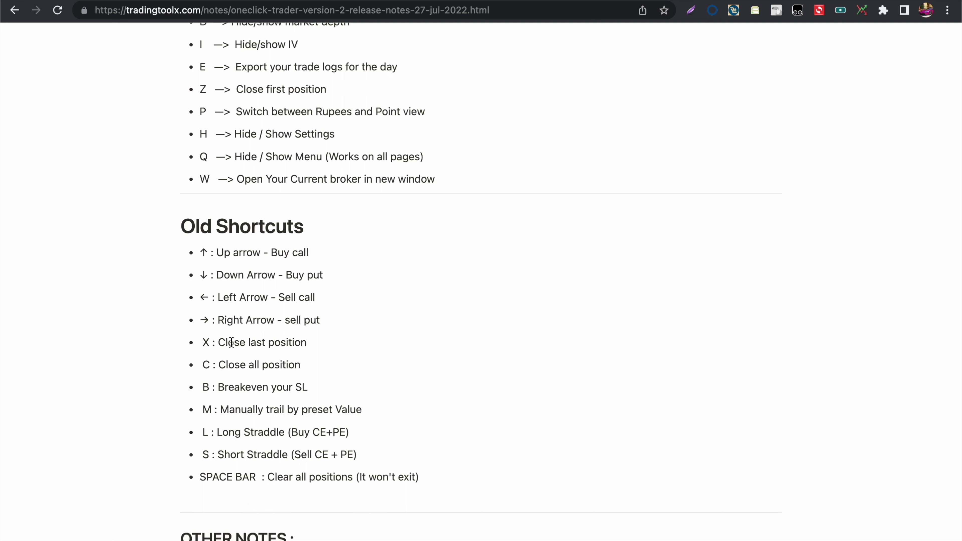
pyautogui.scroll(-9, 280, 81)
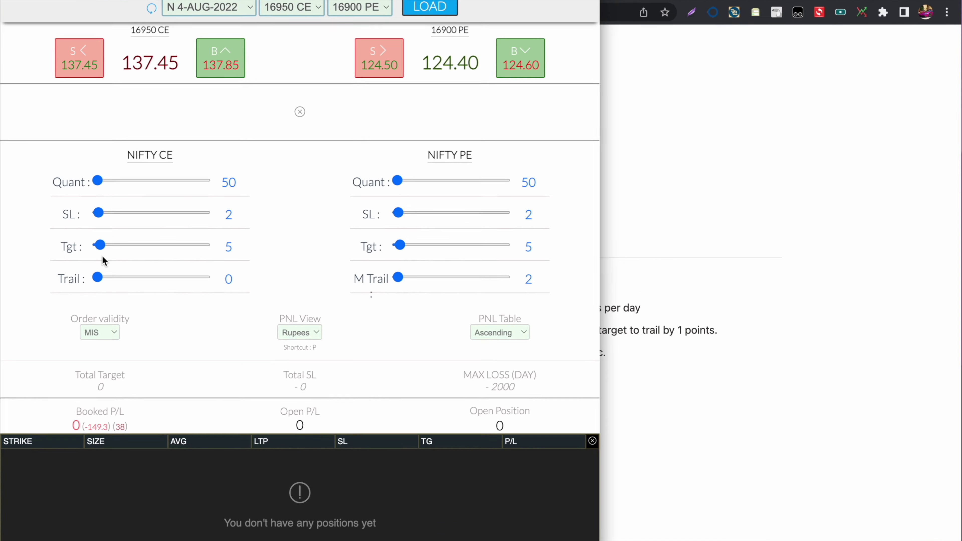
# Open the Nifty auto Trail value without changing it, and set the manual trail (M Trail) to 0
pyautogui.click(230, 280)
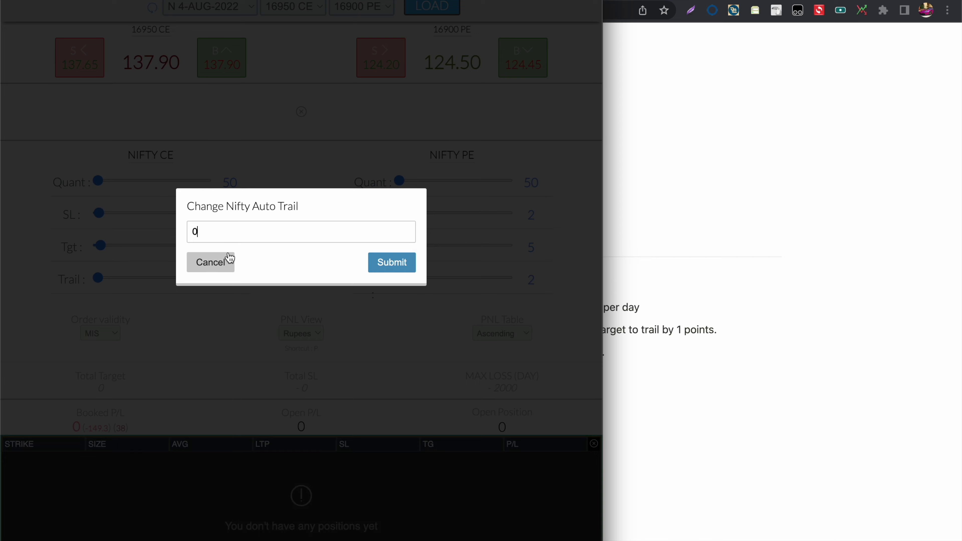
pyautogui.click(215, 270)
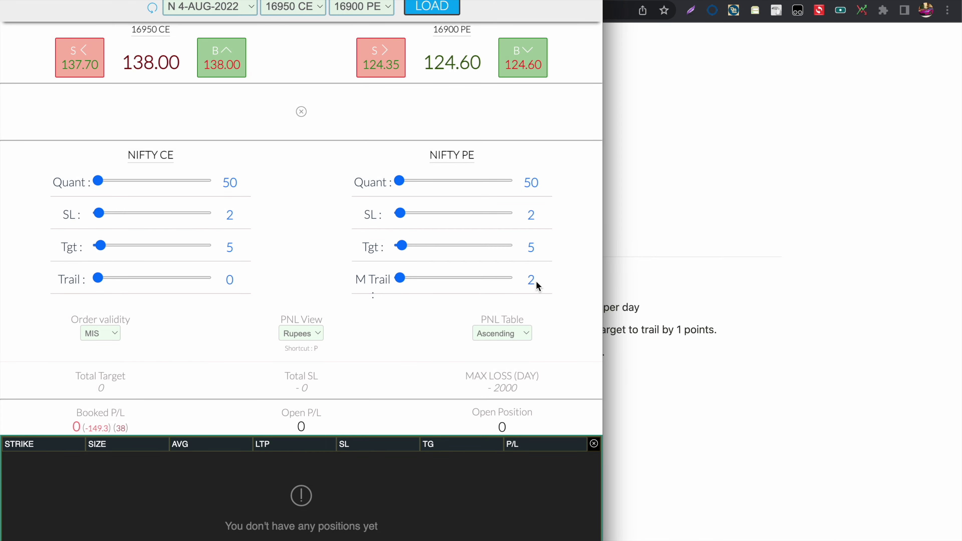
pyautogui.click(522, 276)
pyautogui.press('BackSpace')
pyautogui.write('0')
pyautogui.click(412, 266)
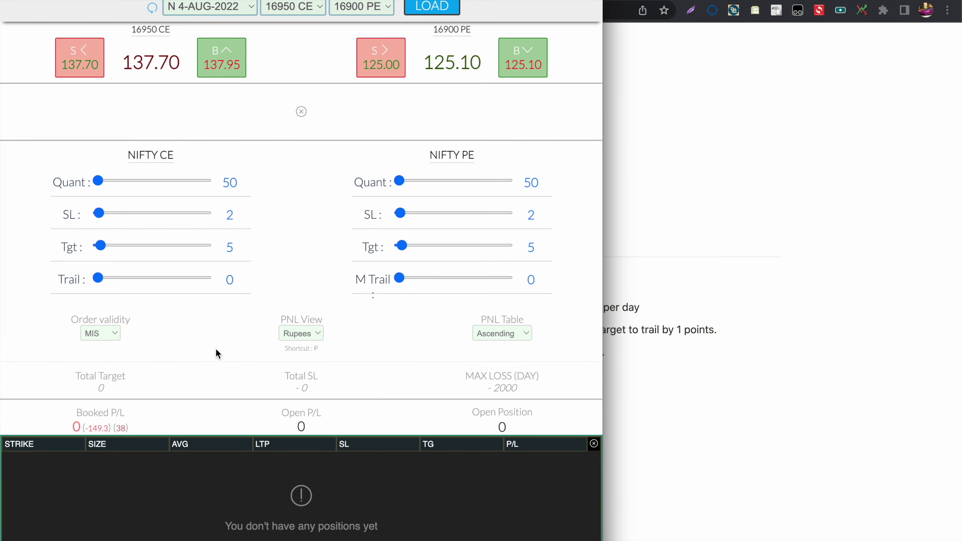
# Try to set the MAX LOSS (DAY) limit to 0
pyautogui.click(508, 391)
pyautogui.doubleClick(237, 246)
pyautogui.write('0')
pyautogui.click(386, 275)
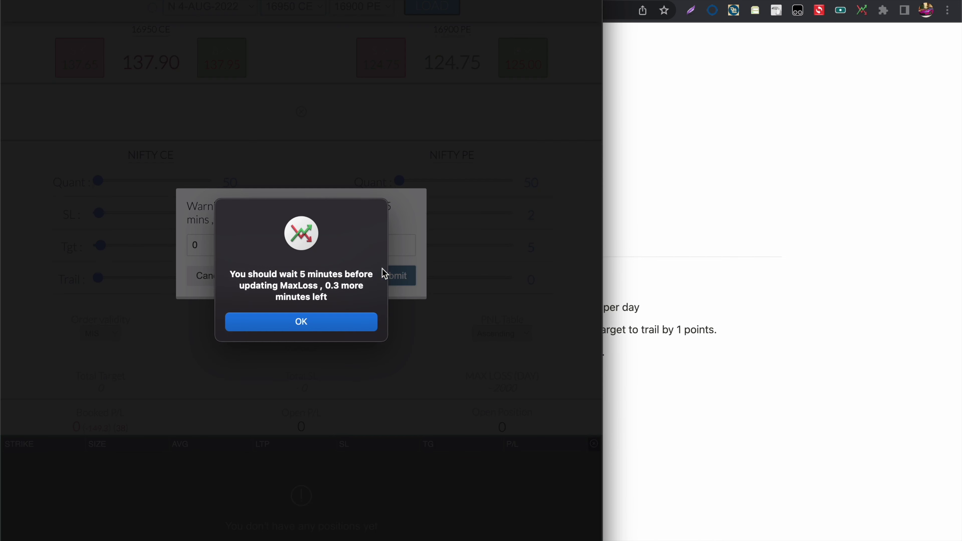
pyautogui.click(328, 323)
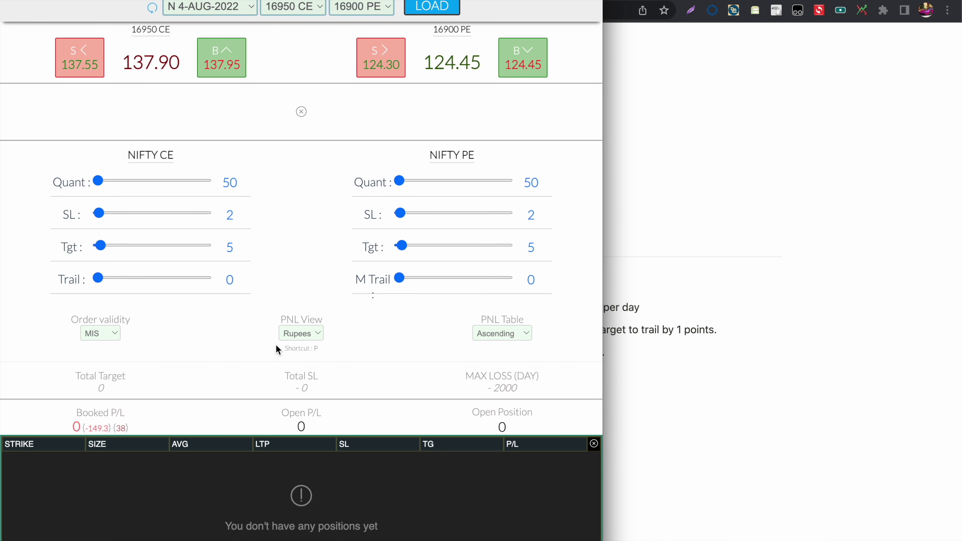
# Highlight "disable" in the release notes' trail note, and buy two 50-quantity 16950 CE positions in the trading window
pyautogui.click(725, 383)
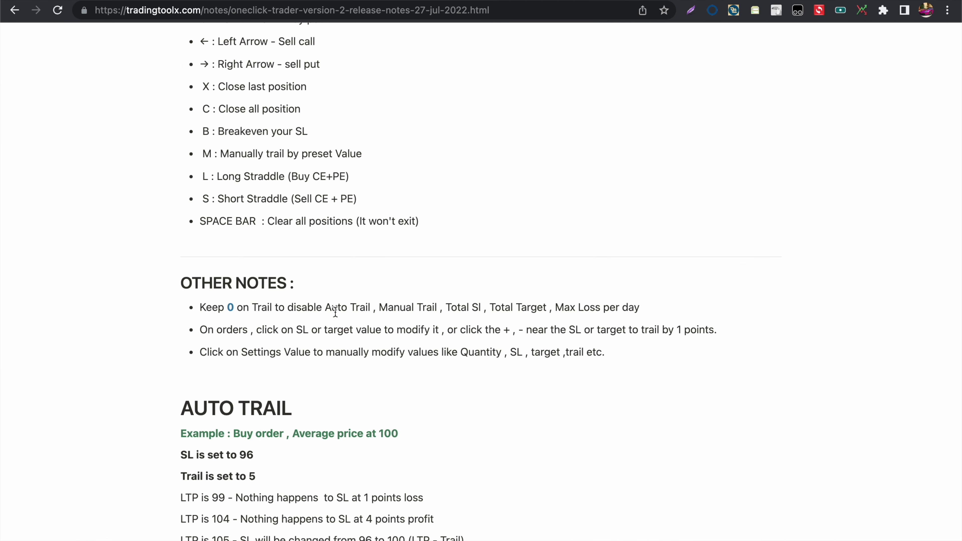
pyautogui.doubleClick(299, 308)
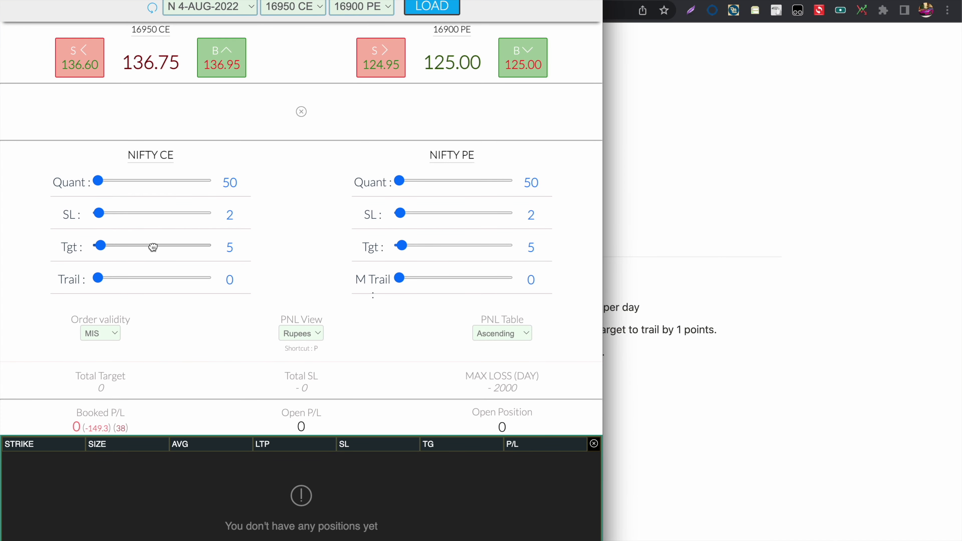
pyautogui.press('Up')
pyautogui.press('Up')
pyautogui.scroll(-4, 153, 248)
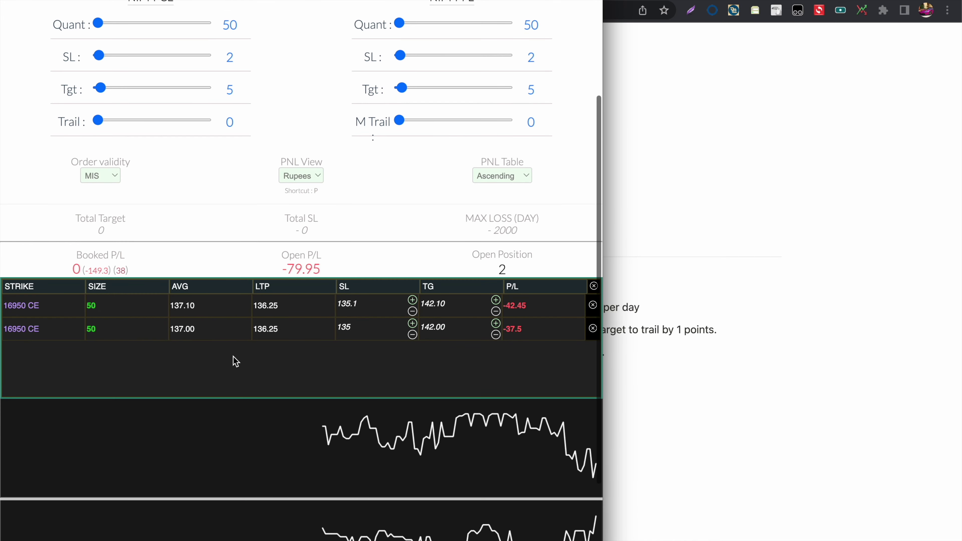
# Set the first 16950 CE position's stop loss to 139
pyautogui.click(348, 306)
pyautogui.press('BackSpace')
pyautogui.press('BackSpace')
pyautogui.press('BackSpace')
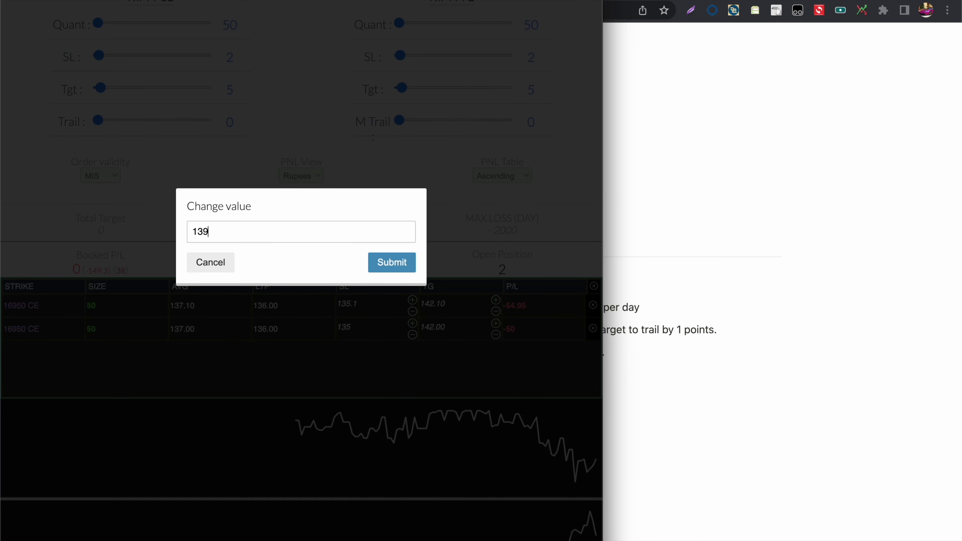
pyautogui.click(394, 265)
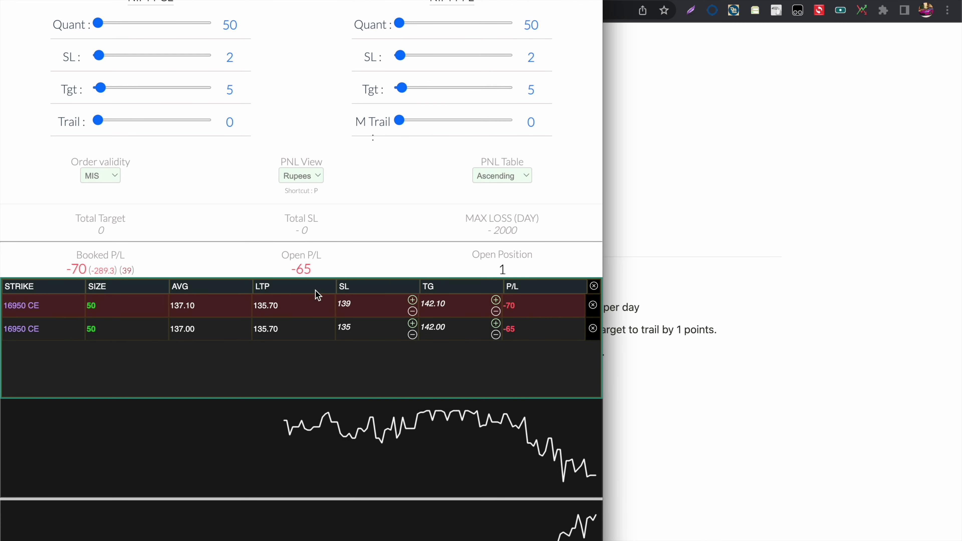
# Set the second 16950 CE position's target to 150
pyautogui.click(439, 332)
pyautogui.doubleClick(260, 230)
pyautogui.write('150')
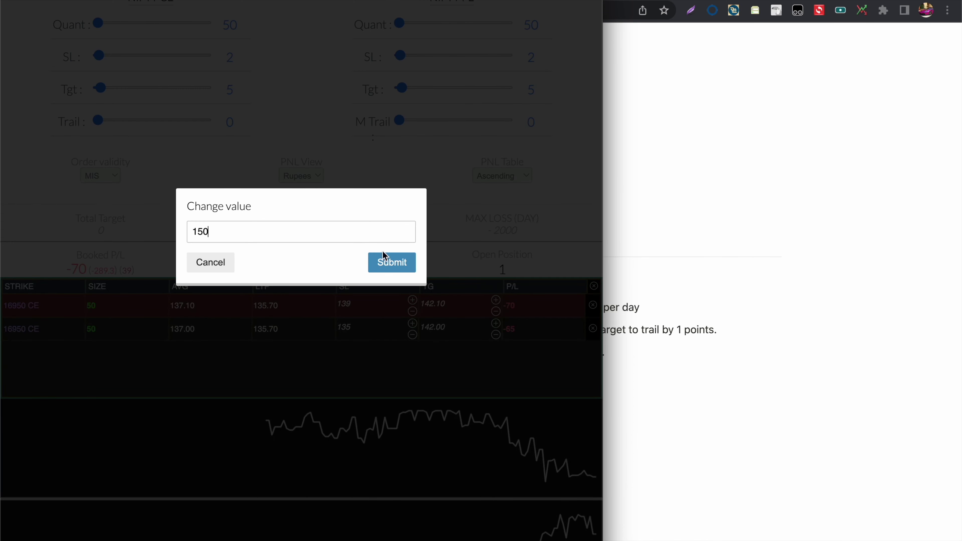
pyautogui.click(398, 265)
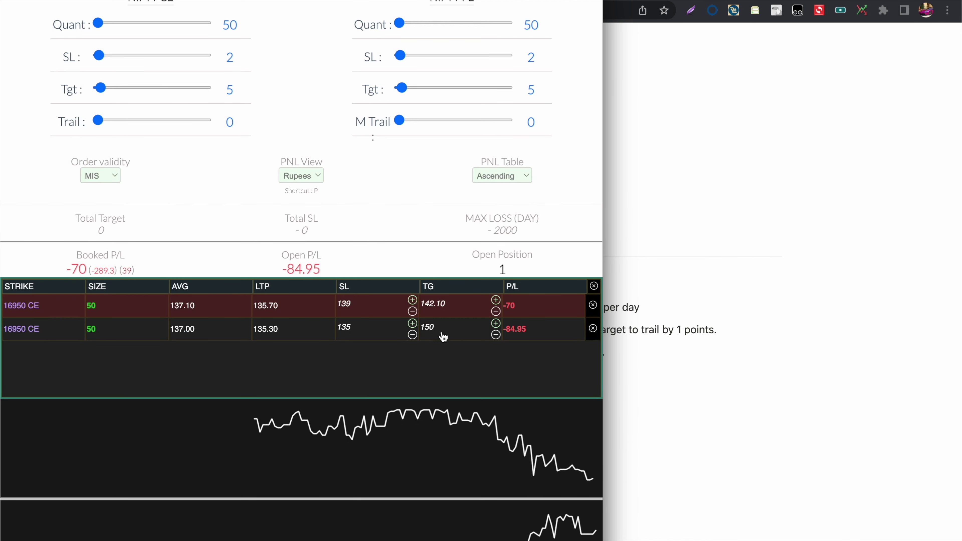
# Raise and lower the second position's target in one-point increments back to 150, and raise its stop loss to 138
pyautogui.click(496, 324)
pyautogui.click(496, 324)
pyautogui.click(496, 324)
pyautogui.click(496, 336)
pyautogui.click(496, 335)
pyautogui.click(496, 336)
pyautogui.click(413, 323)
pyautogui.click(413, 323)
pyautogui.click(412, 323)
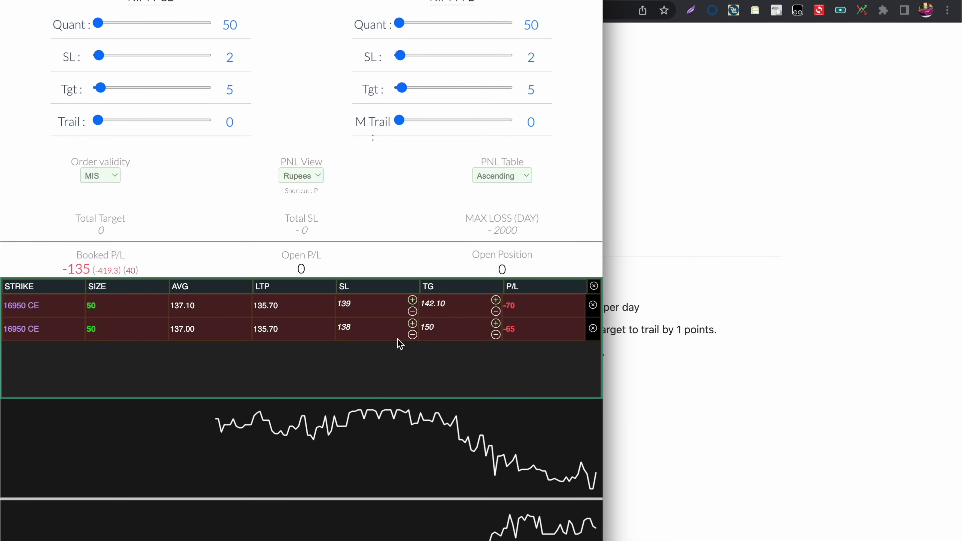
# Return to the release notes and highlight the Other Notes line about manually modifying settings values
pyautogui.click(710, 302)
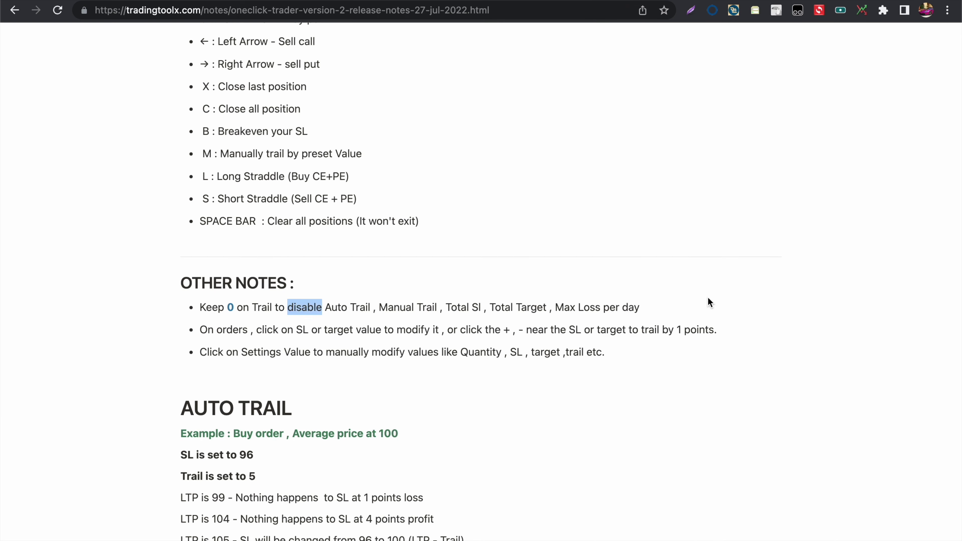
pyautogui.click(312, 330)
pyautogui.tripleClick(310, 352)
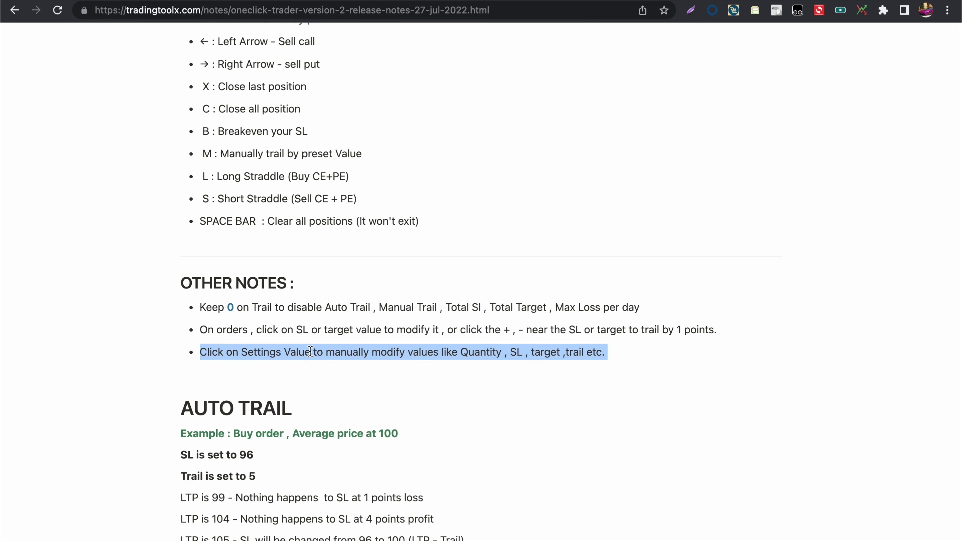
# Return to the paper trading window, set the Nifty auto trail to 5, and raise it to 27
pyautogui.hotkey('ctrl', 'Up')
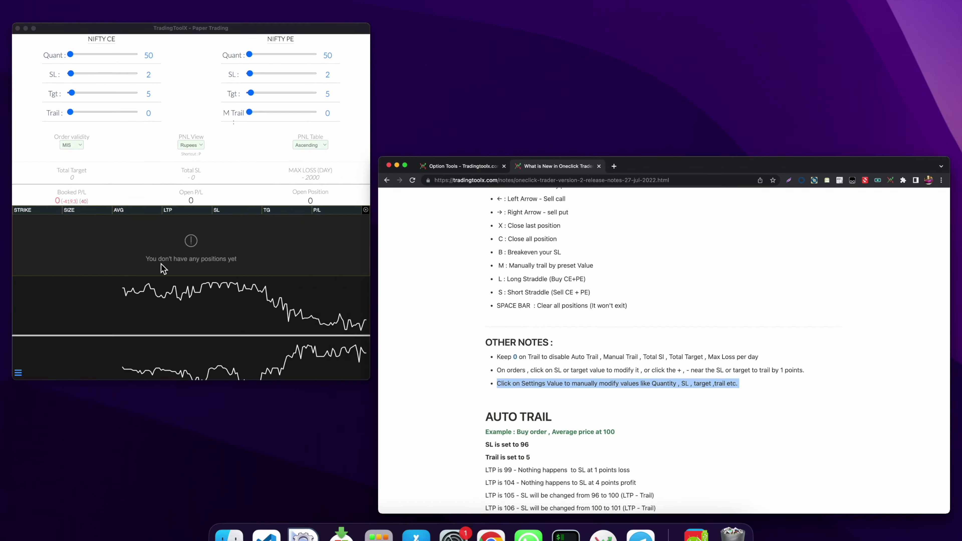
pyautogui.click(162, 264)
pyautogui.scroll(4, 226, 130)
pyautogui.click(229, 215)
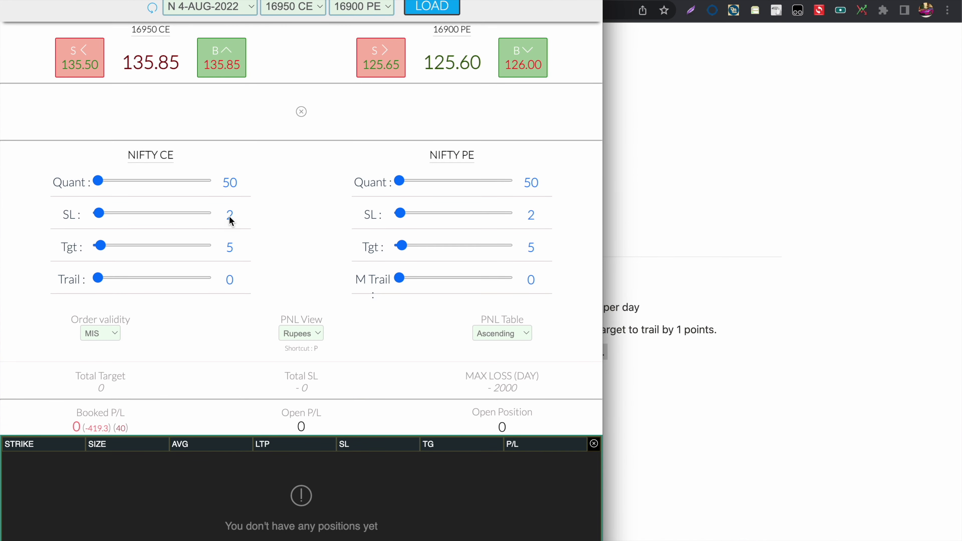
pyautogui.click(218, 262)
pyautogui.click(229, 280)
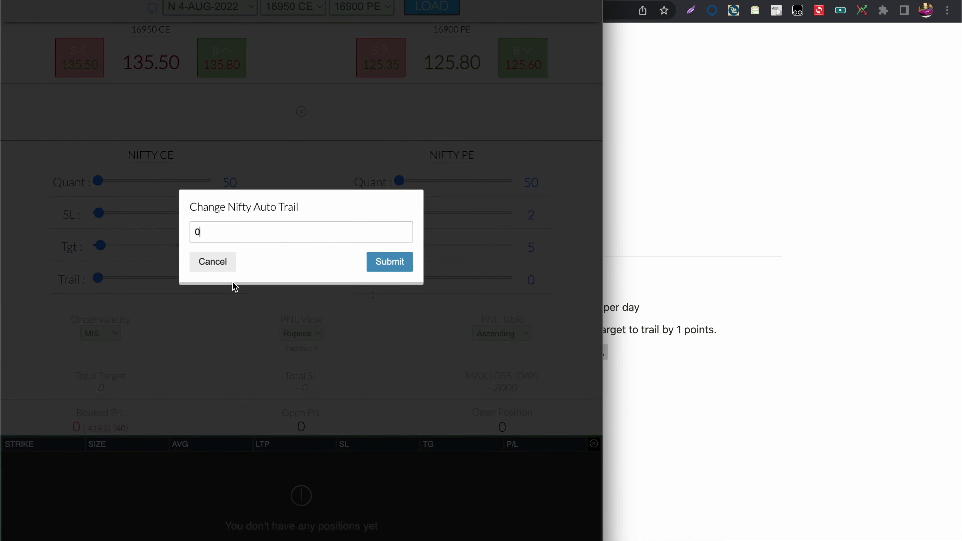
pyautogui.write('5')
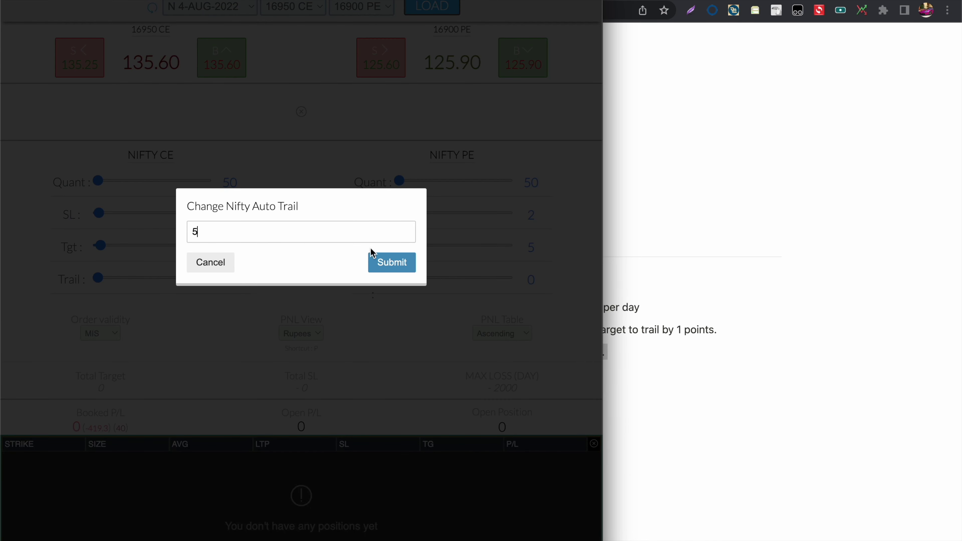
pyautogui.click(379, 263)
pyautogui.moveTo(99, 278)
pyautogui.mouseDown()
pyautogui.moveTo(47, 271)
pyautogui.moveTo(186, 271)
pyautogui.moveTo(113, 267)
pyautogui.mouseUp()
# Go back to the release notes and read the Auto Trail, M Trail, Breakeven and important reminders sections
pyautogui.click(731, 239)
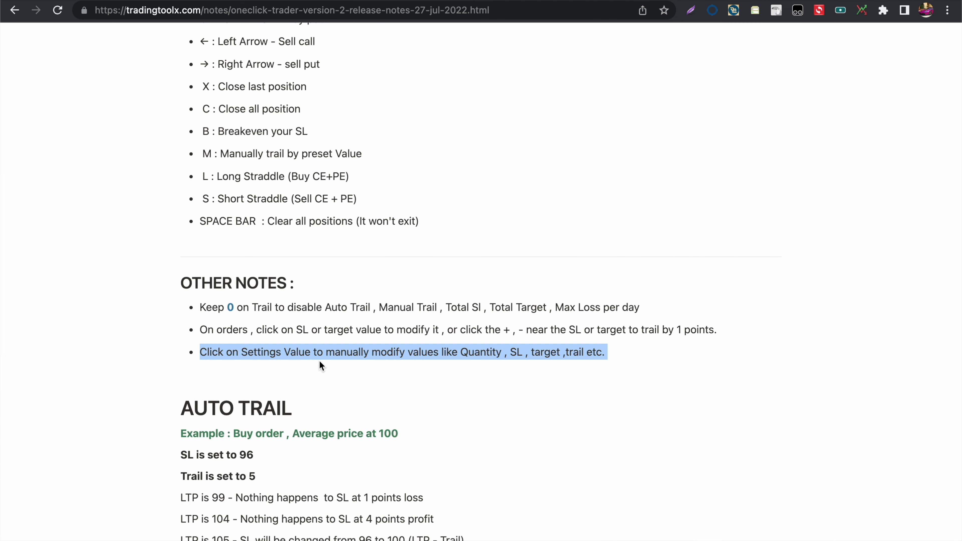
pyautogui.scroll(-5, 319, 361)
pyautogui.click(343, 266)
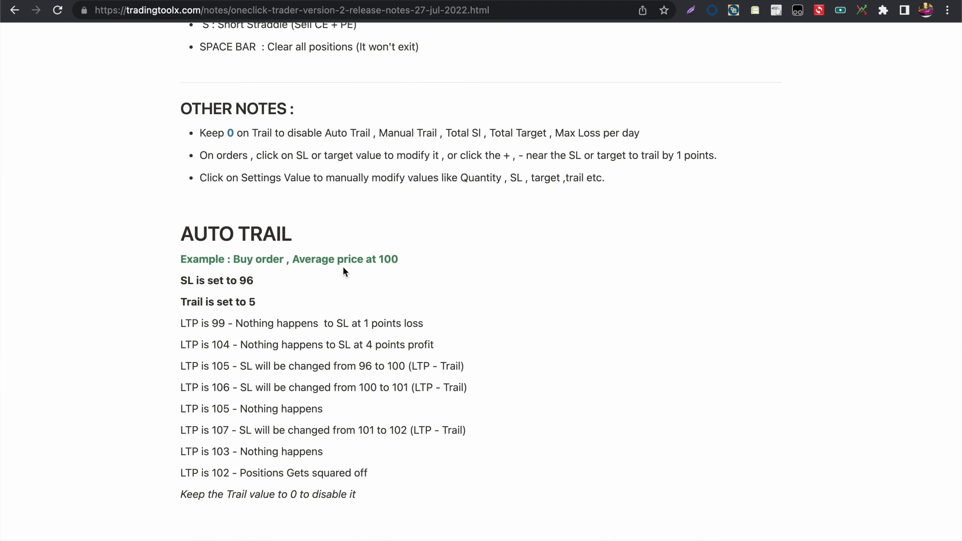
pyautogui.scroll(-4, 308, 353)
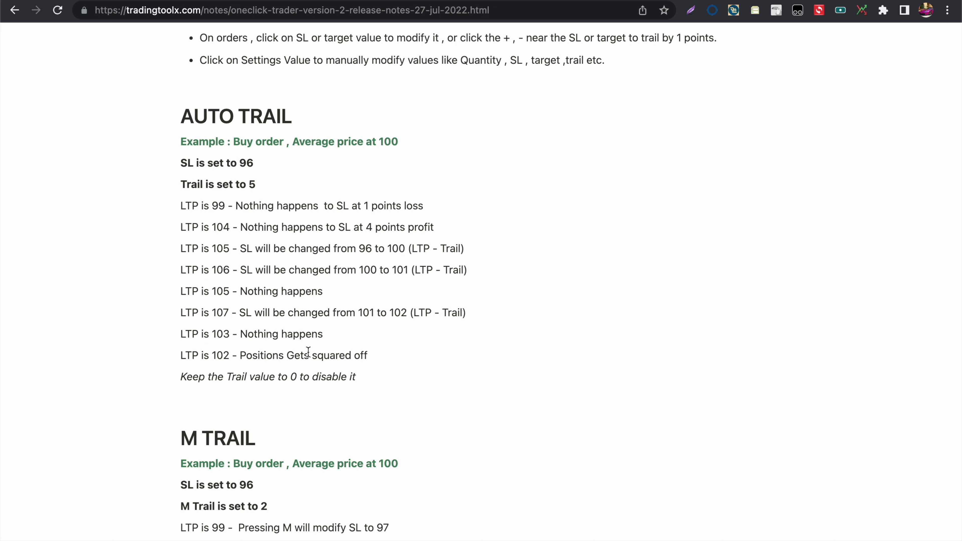
pyautogui.scroll(-13, 308, 351)
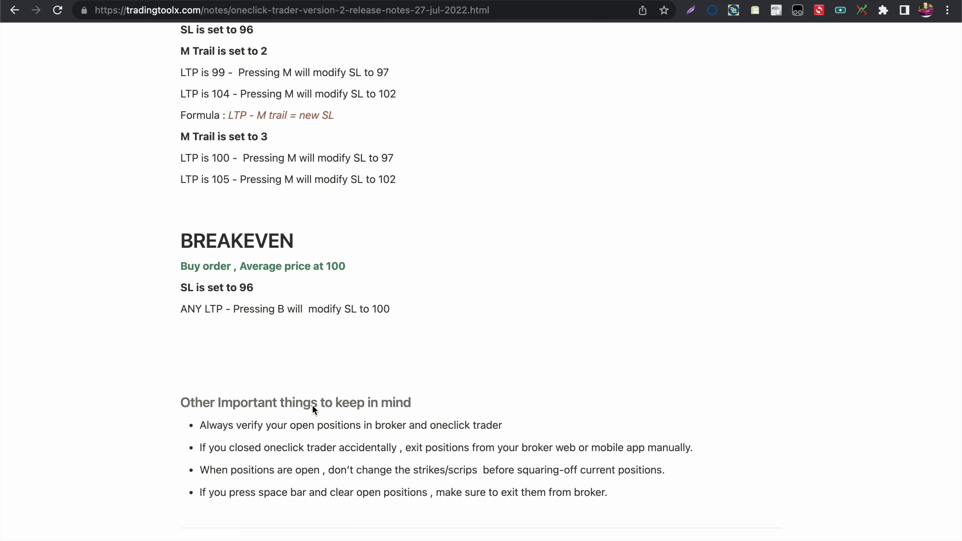
# Switch from paper trading to the Zerodha trading window with 17200 CE and 16900 PE loaded for N 4-AUG-2022
pyautogui.hotkey('ctrl', 'Up')
pyautogui.click(92, 215)
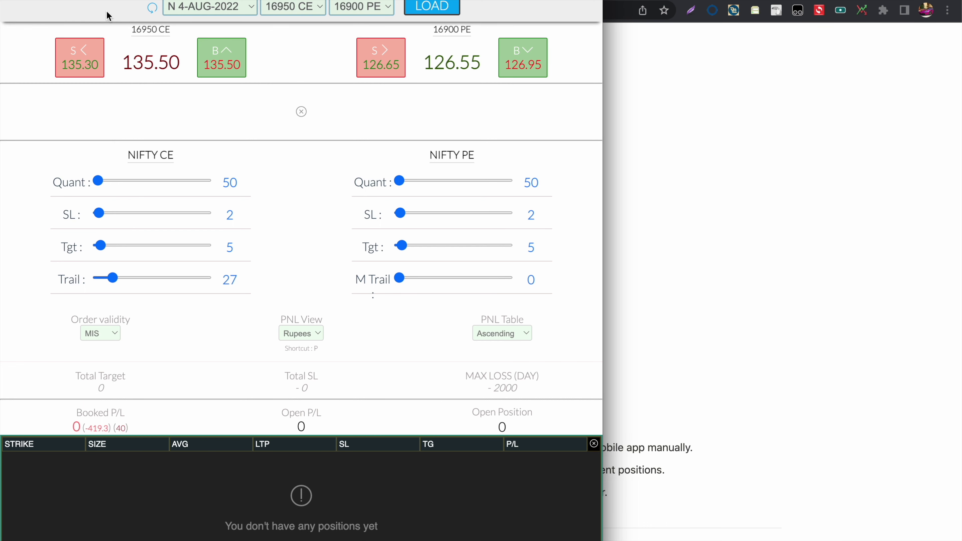
pyautogui.click(97, 110)
pyautogui.click(72, 129)
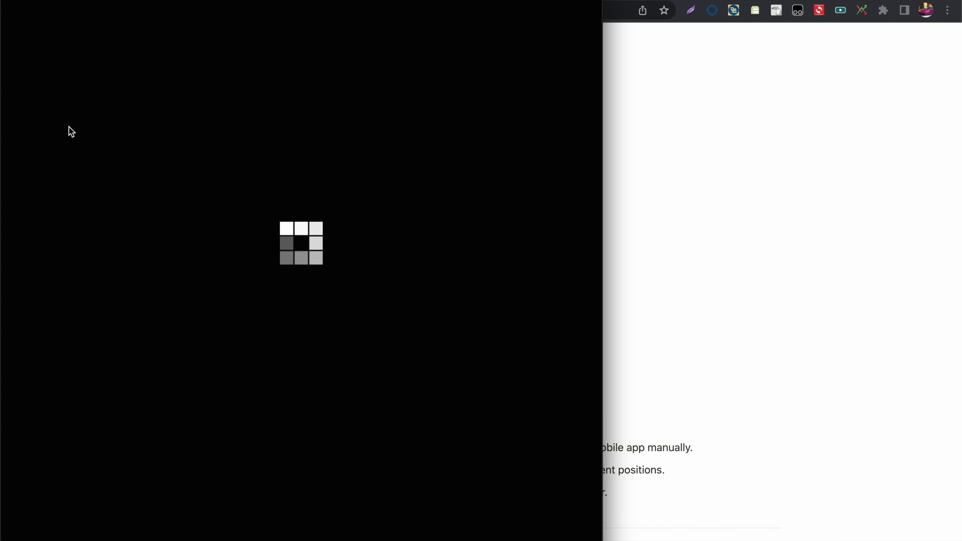
pyautogui.click(234, 12)
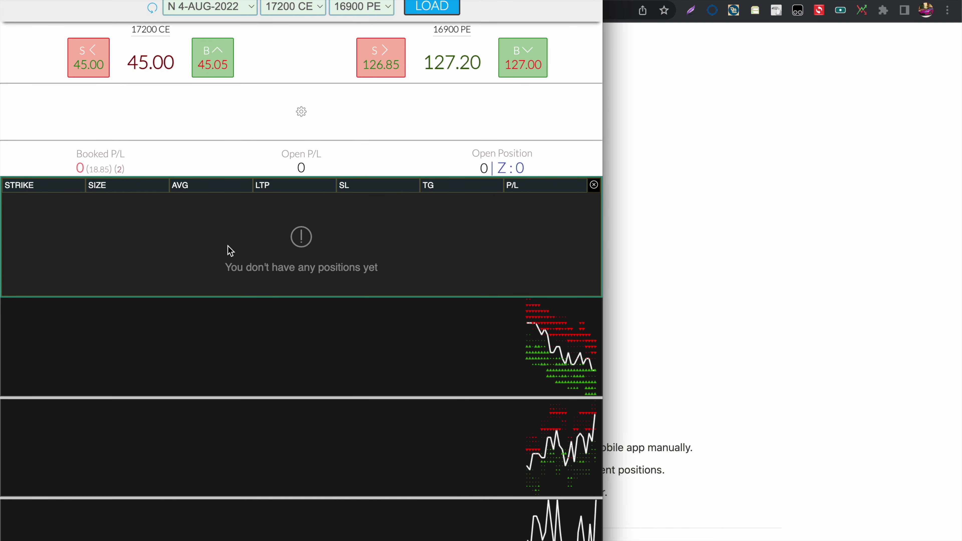
# Buy one 17200 CE position of size 50 and close it from its own row
pyautogui.press('Up')
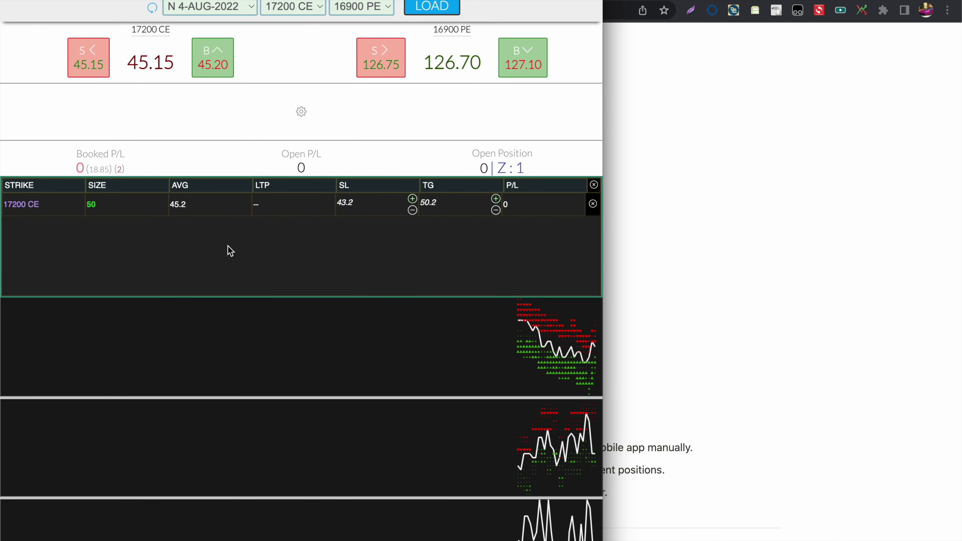
pyautogui.moveTo(504, 173)
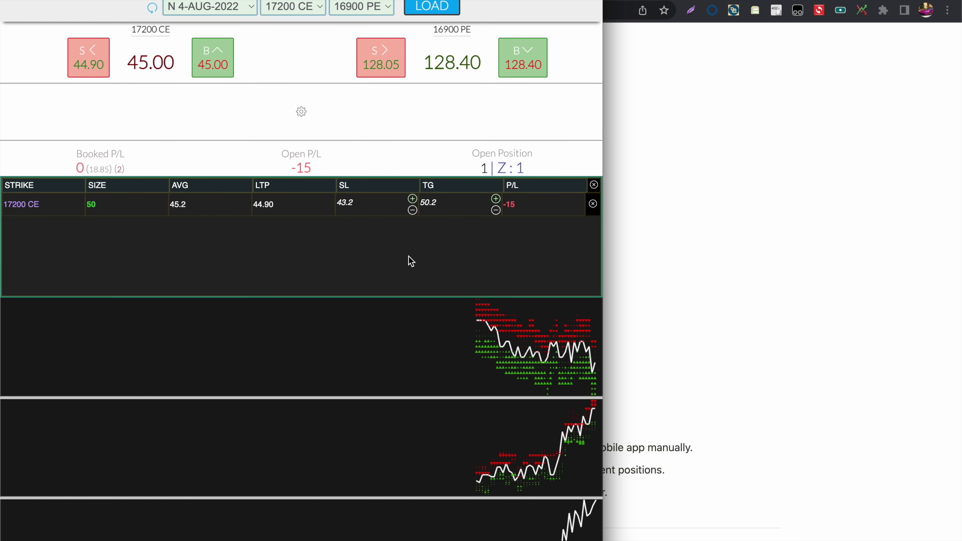
pyautogui.click(593, 204)
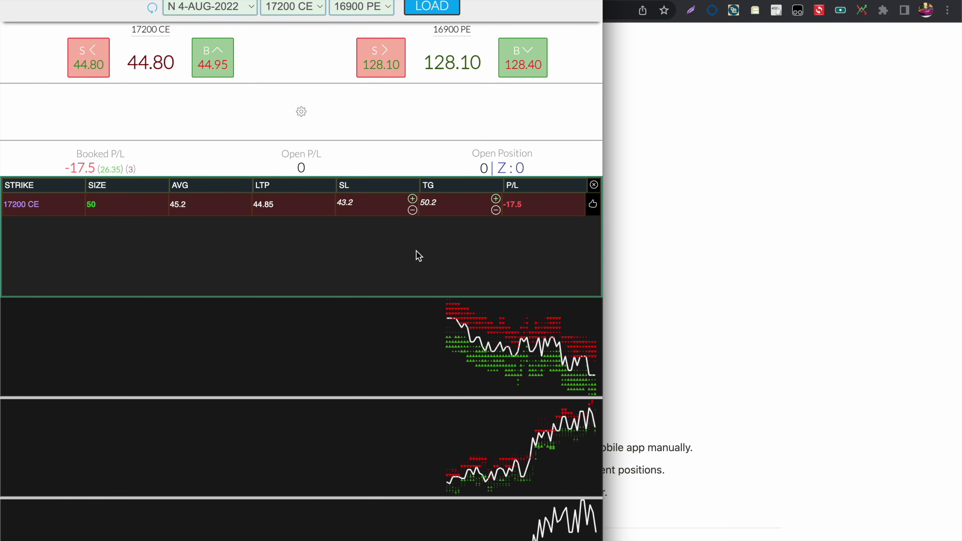
# Buy two 16900 PE positions of size 50 and close all open positions at once
pyautogui.press('Down')
pyautogui.press('Down')
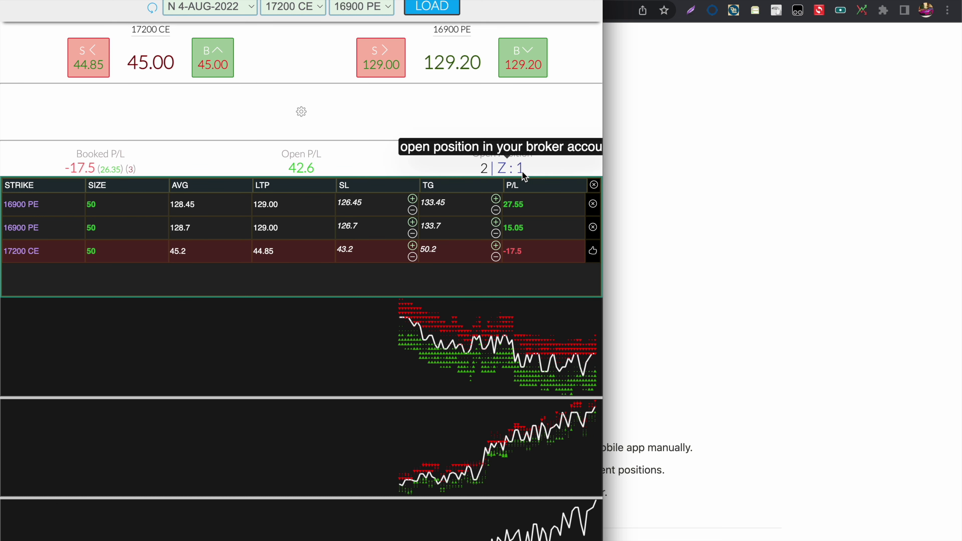
pyautogui.click(595, 186)
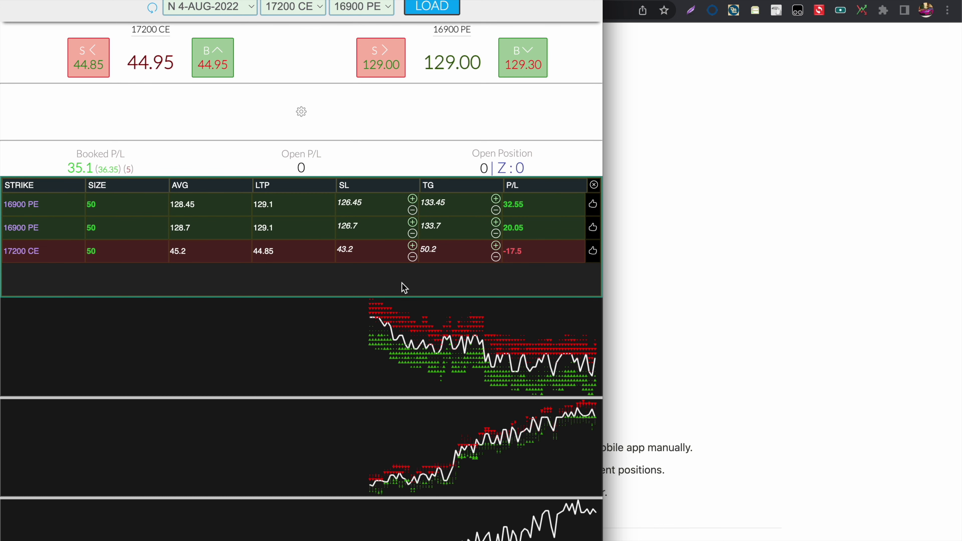
# Return to the release notes and highlight the words about closing oneclick trader accidentally
pyautogui.click(705, 290)
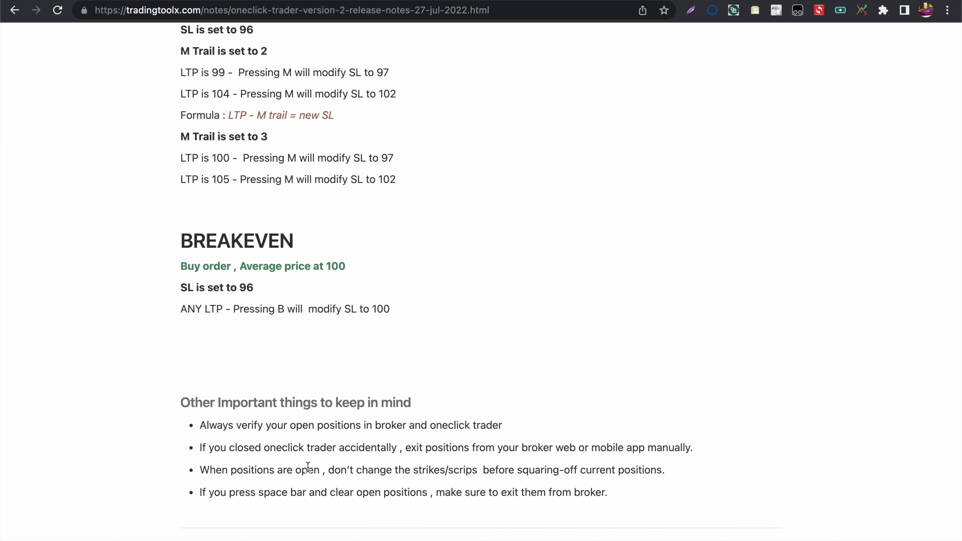
pyautogui.moveTo(201, 448); pyautogui.dragTo(404, 443)
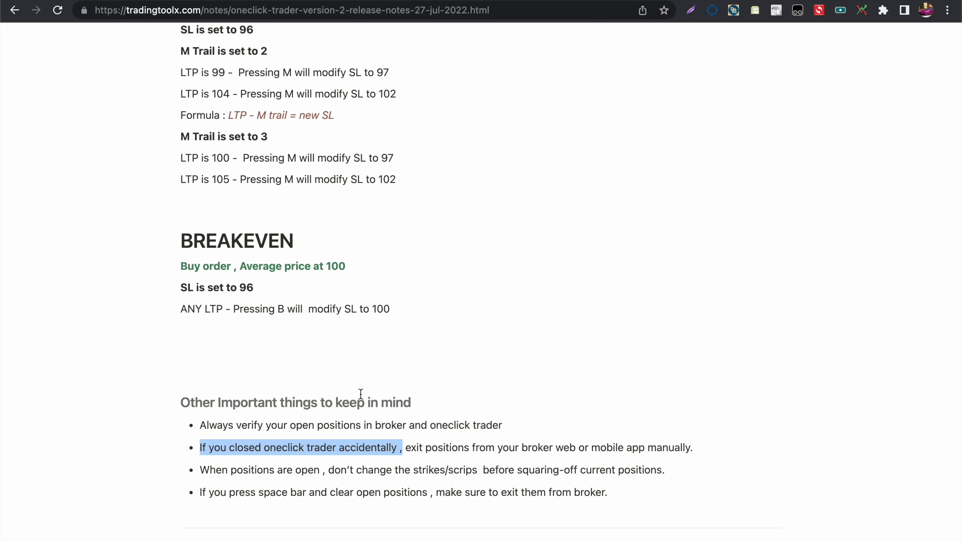
# Buy another 17200 CE position in the Zerodha trading window and clear the positions list without exiting the trade
pyautogui.hotkey('ctrl', 'Up')
pyautogui.click(101, 242)
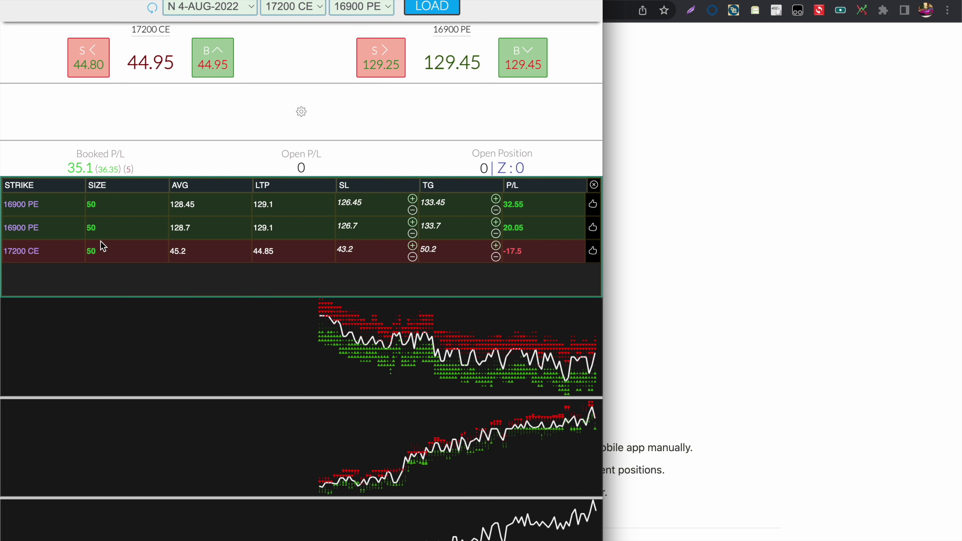
pyautogui.press('Up')
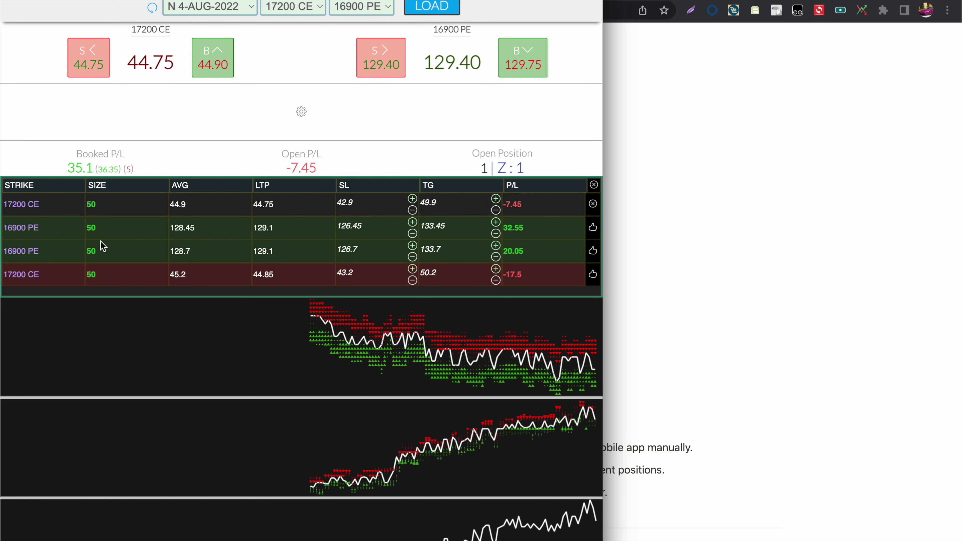
pyautogui.press('Escape')
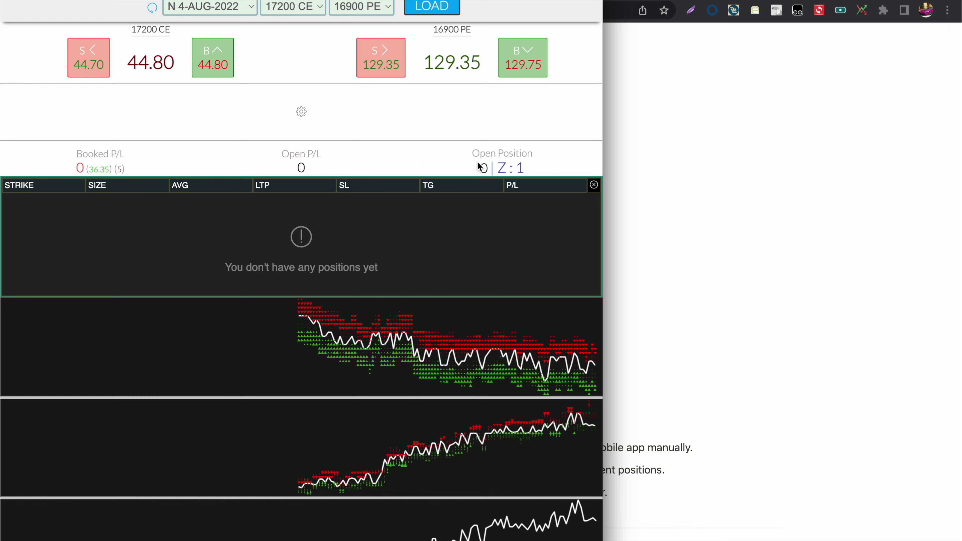
pyautogui.moveTo(509, 167)
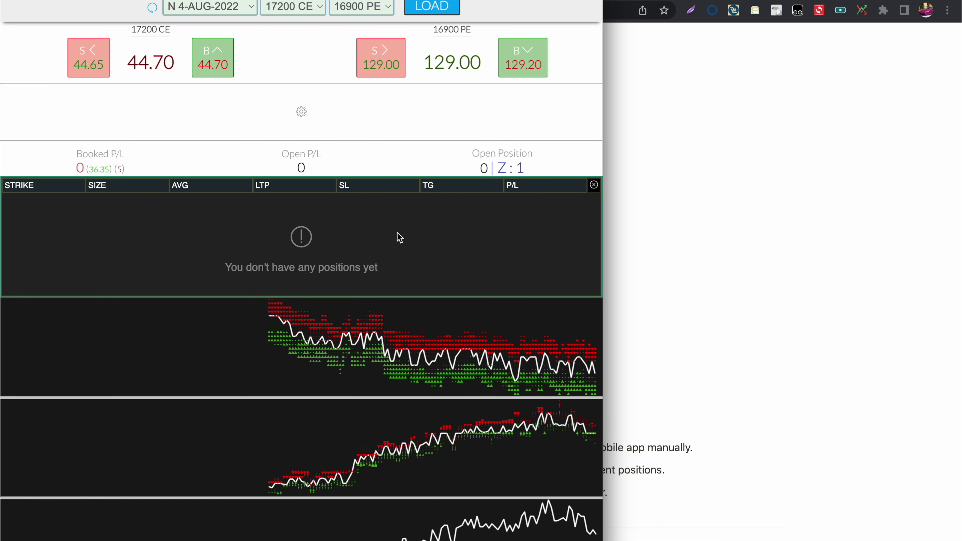
# Switch to the Zerodha broker's positions page and exit the NIFTY AUG 17200 CE position with a 50-quantity market sell order
pyautogui.press('super+Tab')
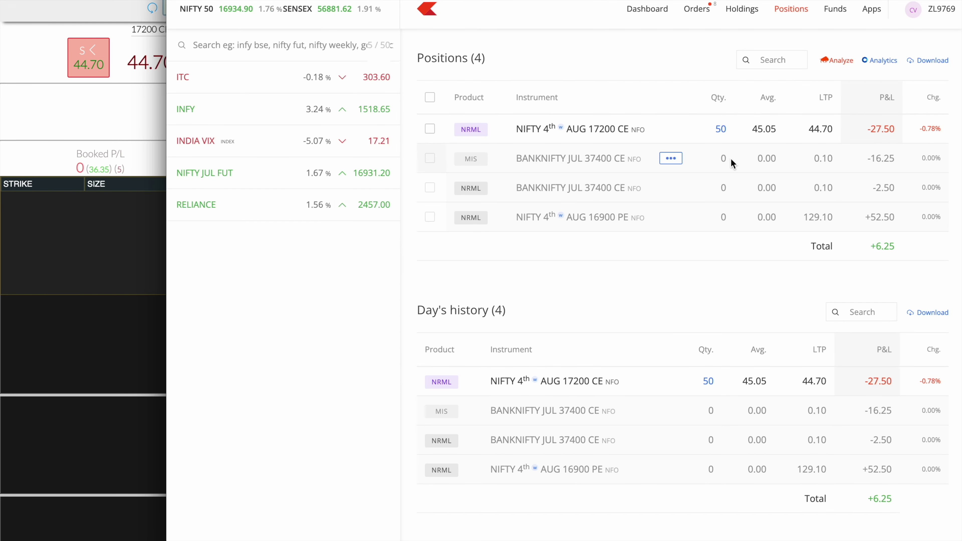
pyautogui.click(671, 129)
pyautogui.click(595, 153)
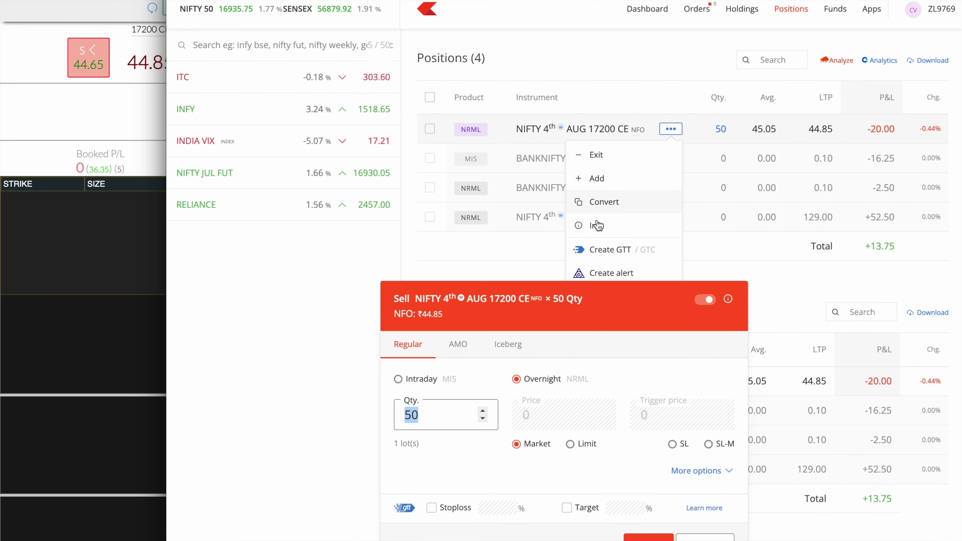
pyautogui.click(648, 538)
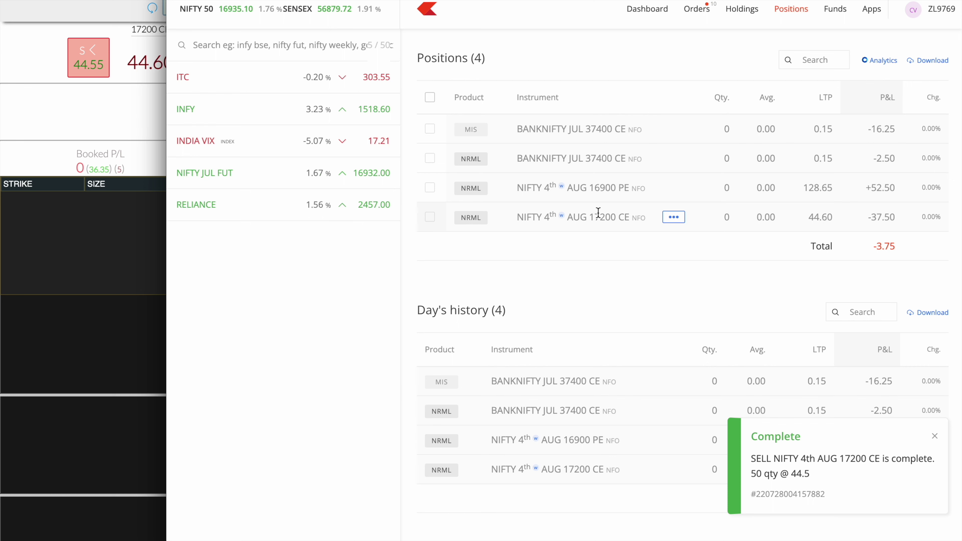
# Return to the release notes and highlight the line about not changing strikes while positions are open
pyautogui.click(183, 1)
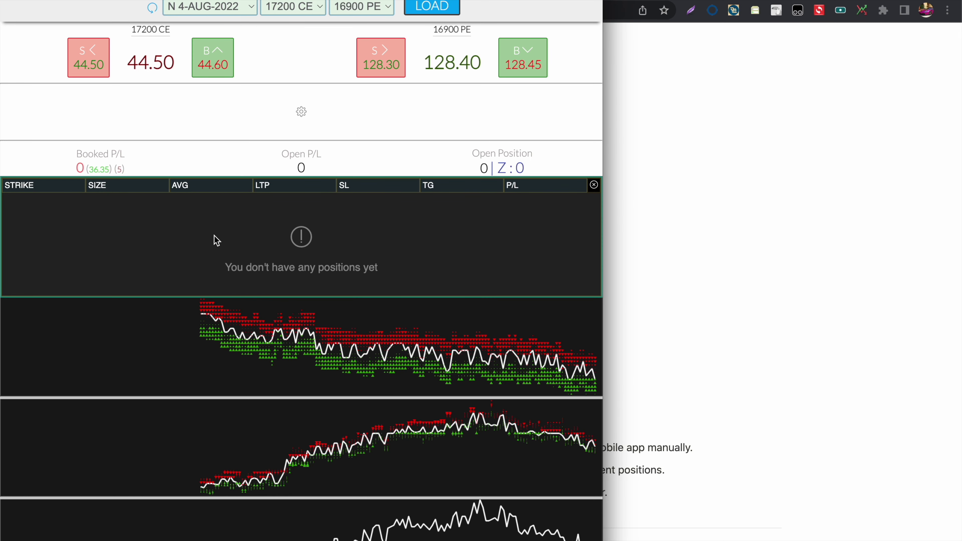
pyautogui.hotkey('alt', 'Tab')
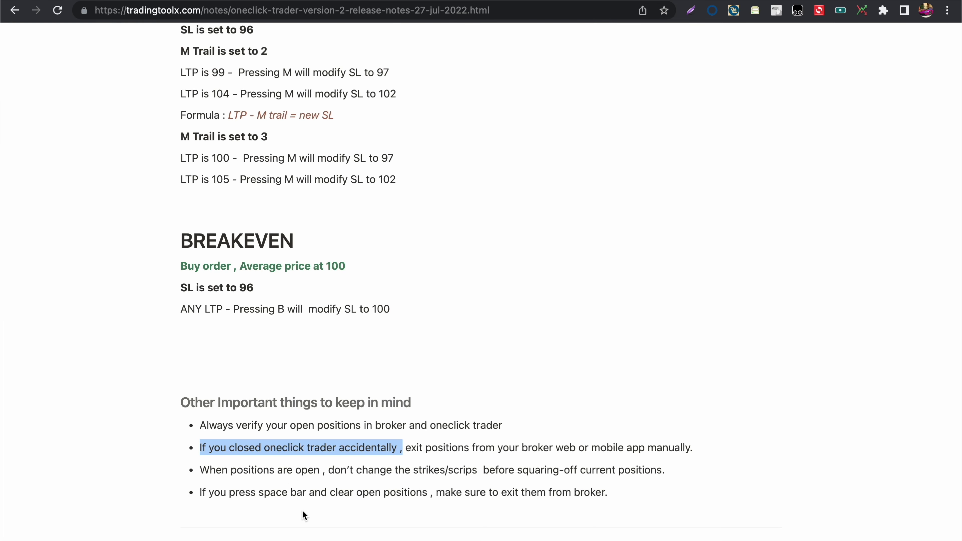
pyautogui.tripleClick(264, 471)
# Bring up the Zerodha trading window again and buy two 17200 CE positions of size 50
pyautogui.hotkey('ctrl', 'Up')
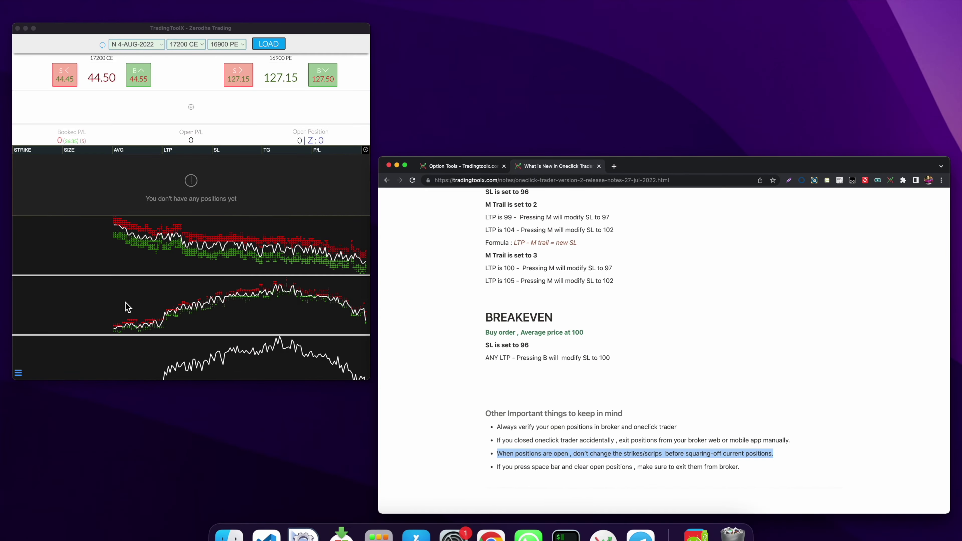
pyautogui.click(126, 304)
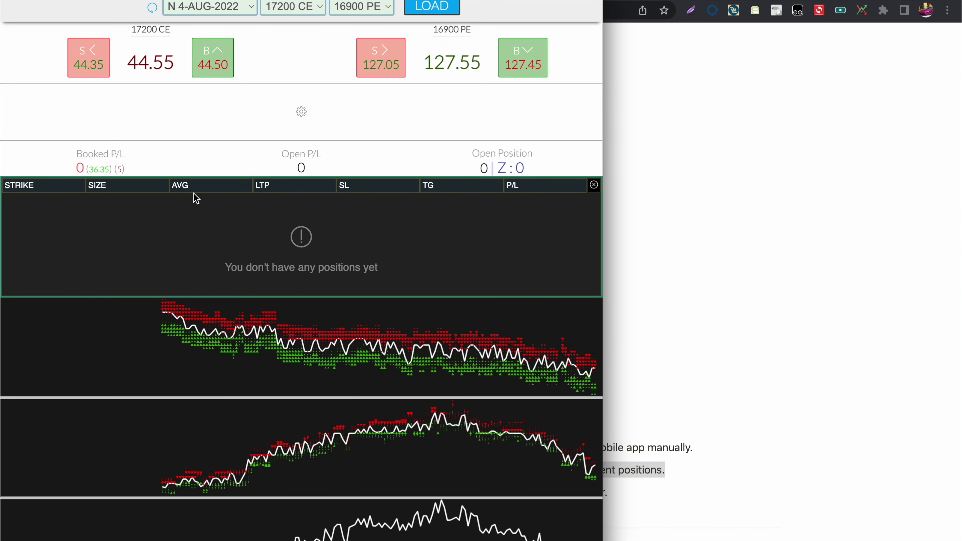
pyautogui.press('Up')
pyautogui.press('Up')
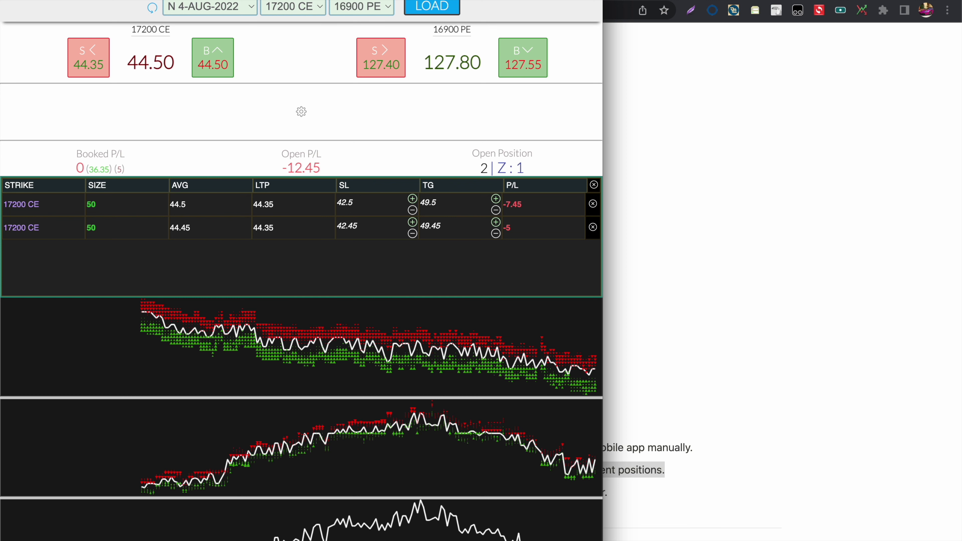
# Change the call strike to 17150 CE and load it while the positions are open
pyautogui.click(276, 7)
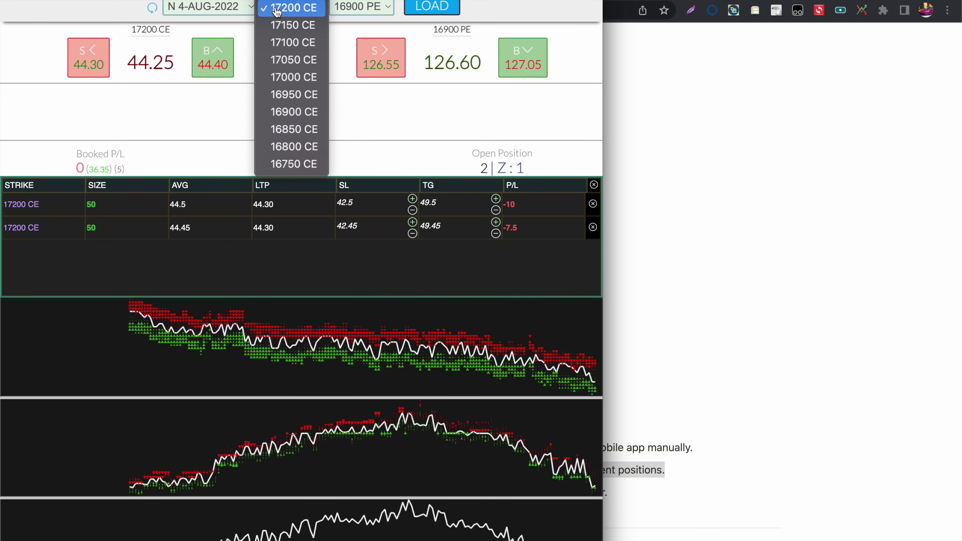
pyautogui.click(281, 26)
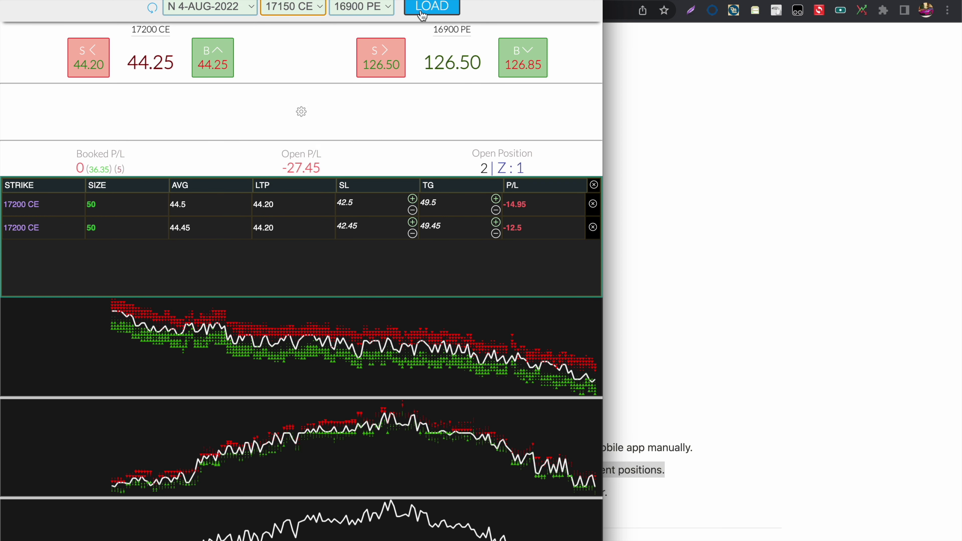
pyautogui.click(424, 11)
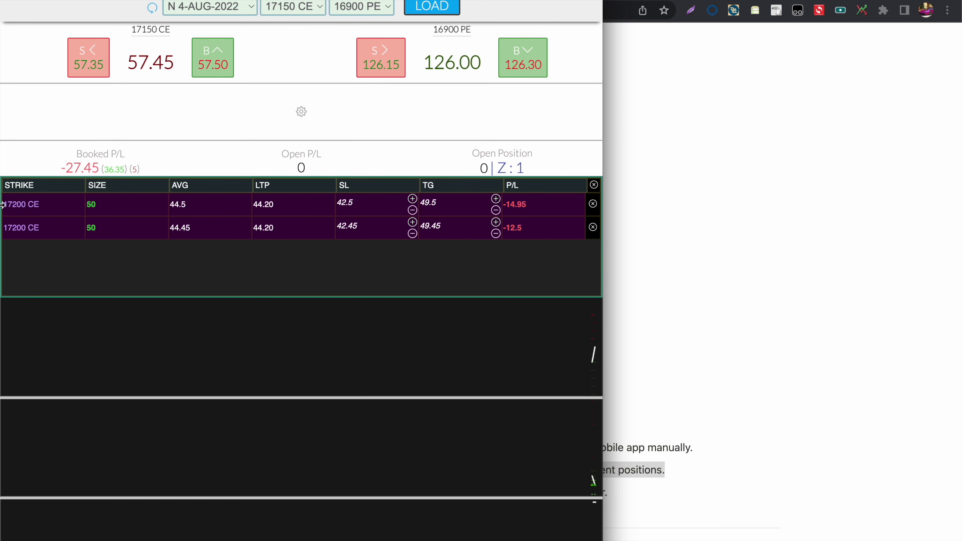
# Change the call strike back to 17200 CE and load it
pyautogui.click(277, 8)
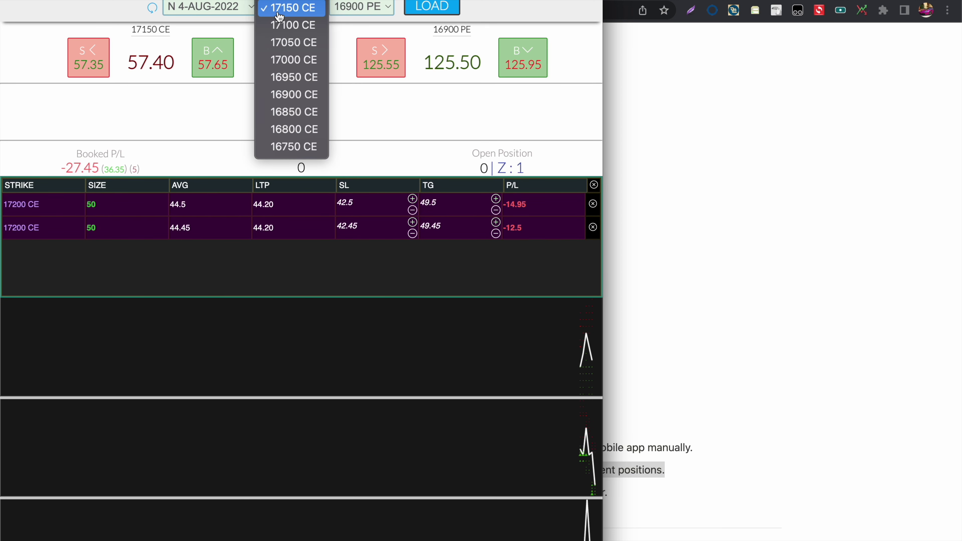
pyautogui.click(287, 3)
pyautogui.click(432, 7)
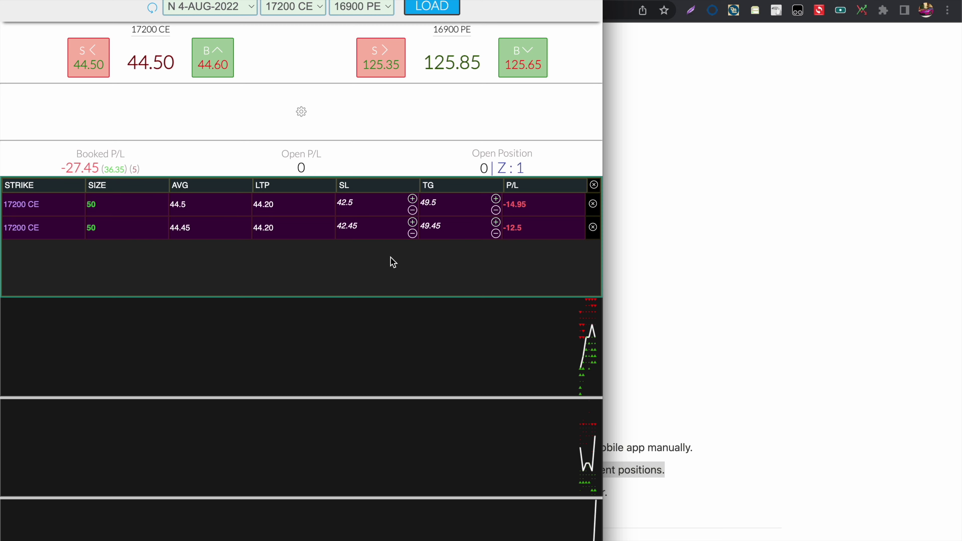
# Switch to the Zerodha Kite positions and exit the NIFTY AUG 17200 CE position with a market sell order for 100 quantity
pyautogui.press('super+grave')
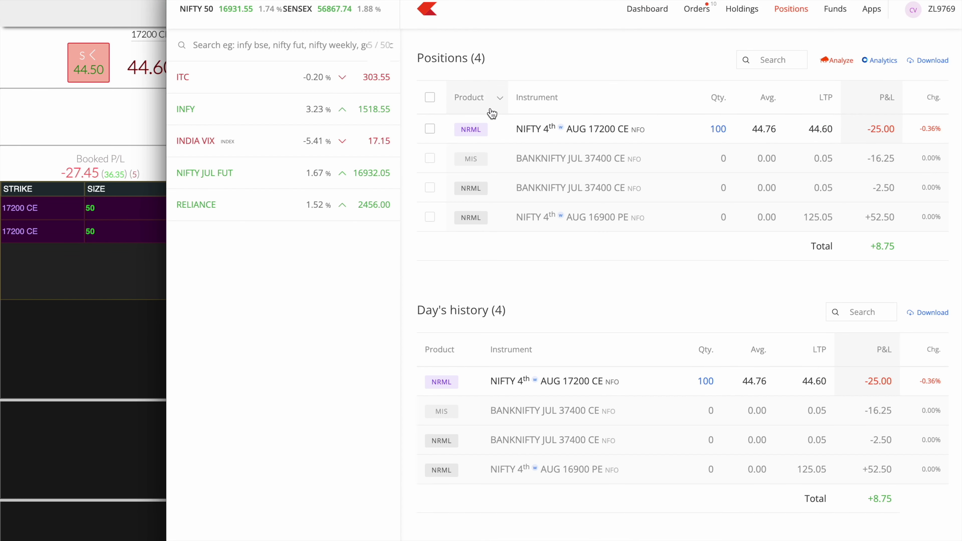
pyautogui.moveTo(646, 126)
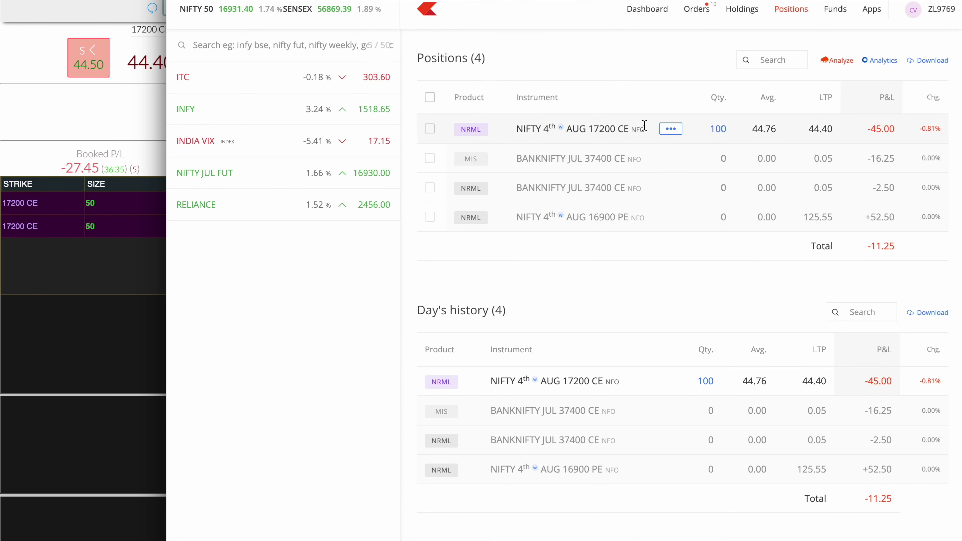
pyautogui.click(670, 129)
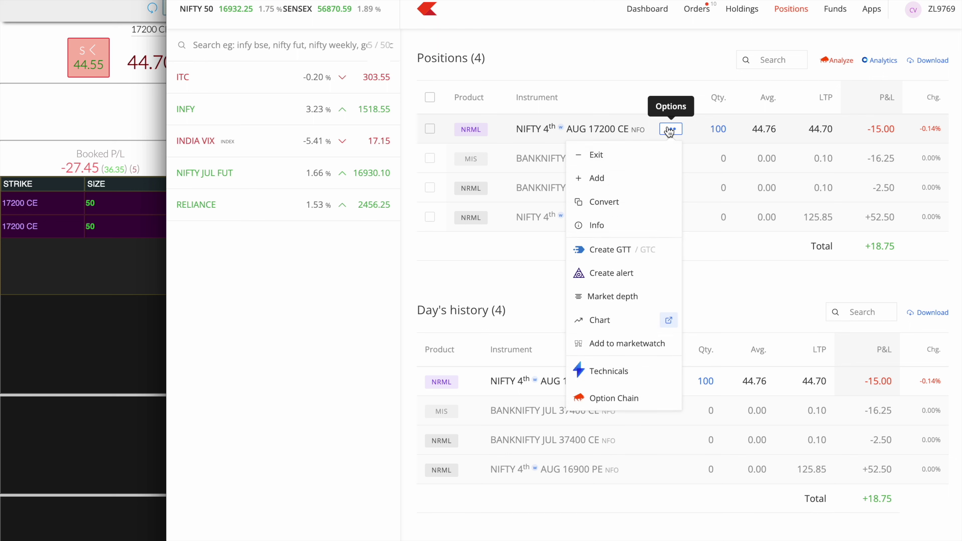
pyautogui.click(619, 161)
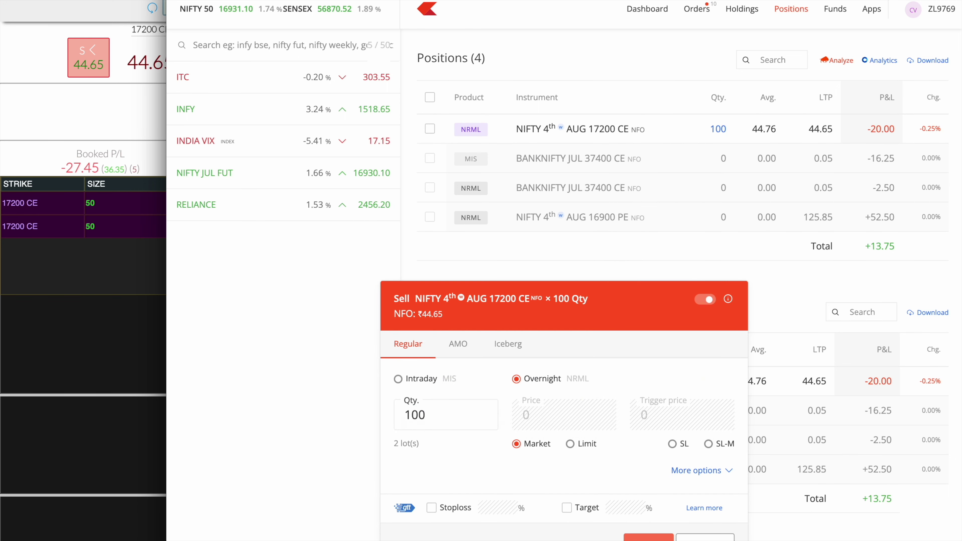
pyautogui.click(649, 538)
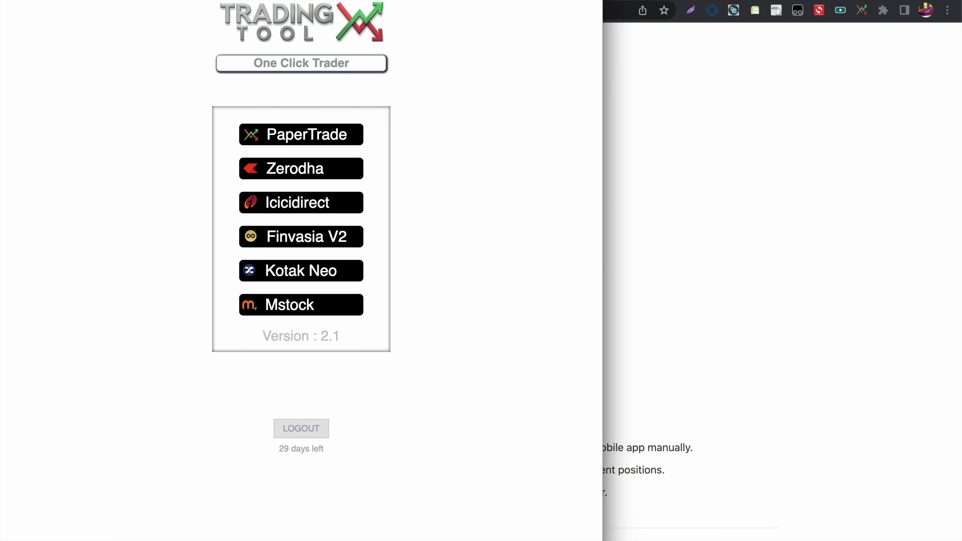
# Maximize the One Click Trader broker selection window and switch back to the release notes in Google Chrome
pyautogui.doubleClick(366, 1)
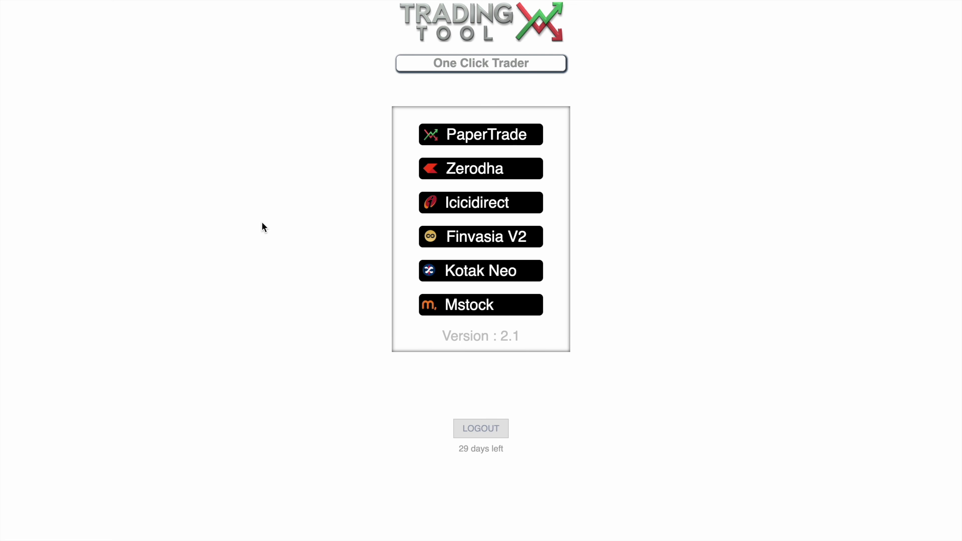
pyautogui.click(491, 535)
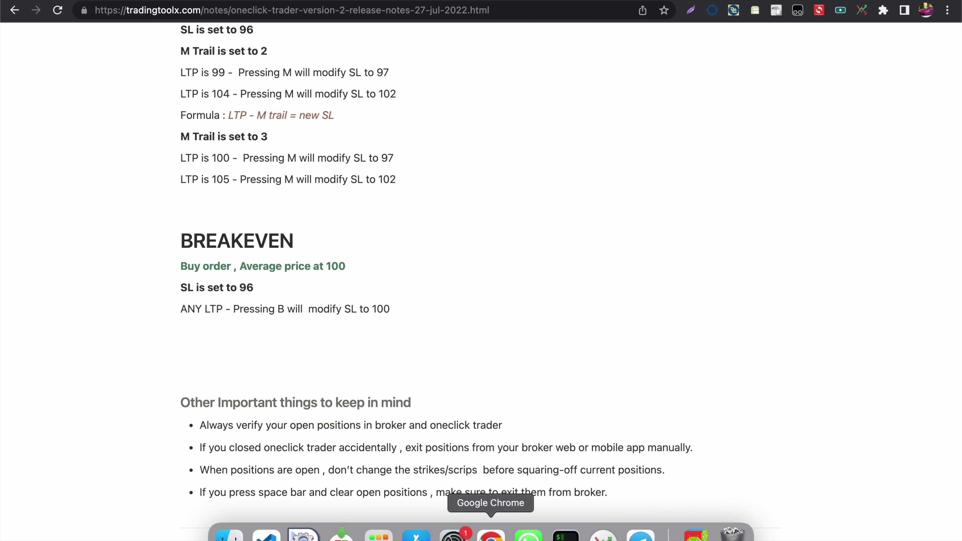